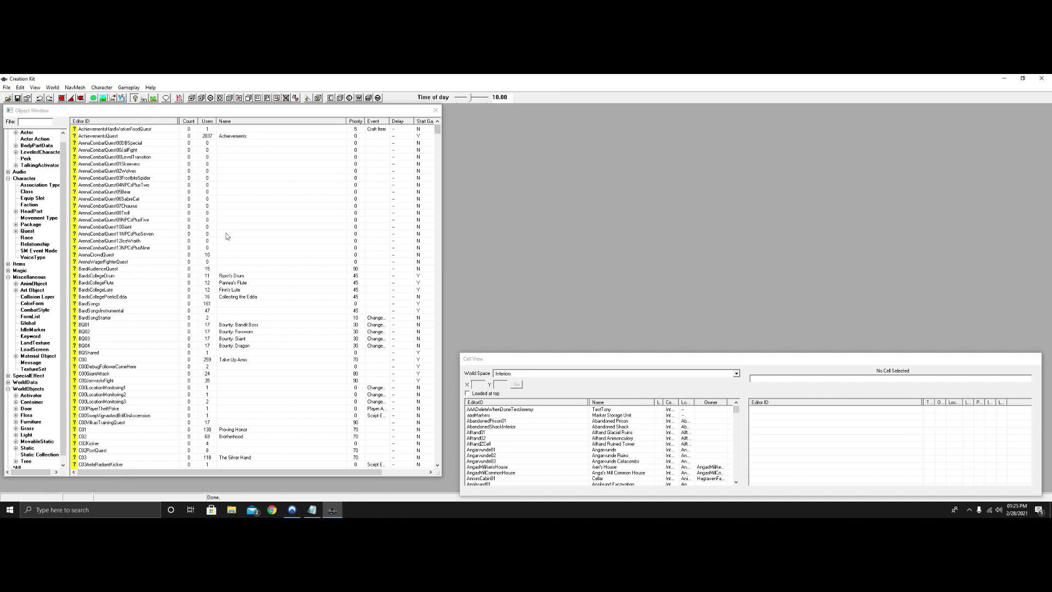
Create quest zzz_Activate with priority 50, Start Game Enabled and Run Once off, repeated stages allowed.
right_click(157, 192)
click(171, 196)
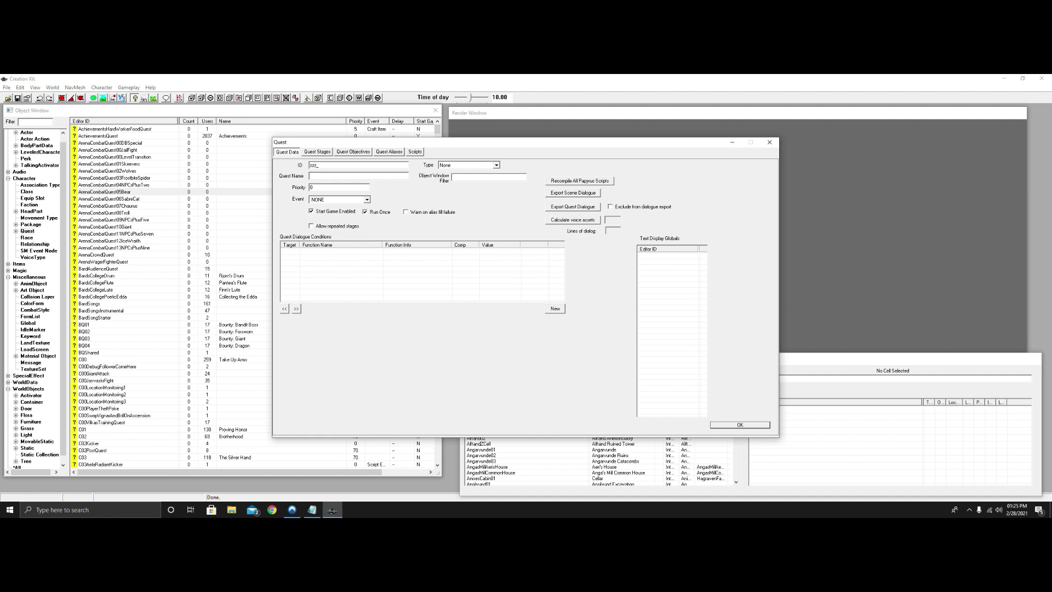
text(zzz_Acti)
text(50)
click(311, 211)
click(366, 212)
click(312, 227)
click(741, 425)
Create quest zzz_Dialogue with priority 50, with Start Game Enabled and Run Once unchecked.
right_click(242, 170)
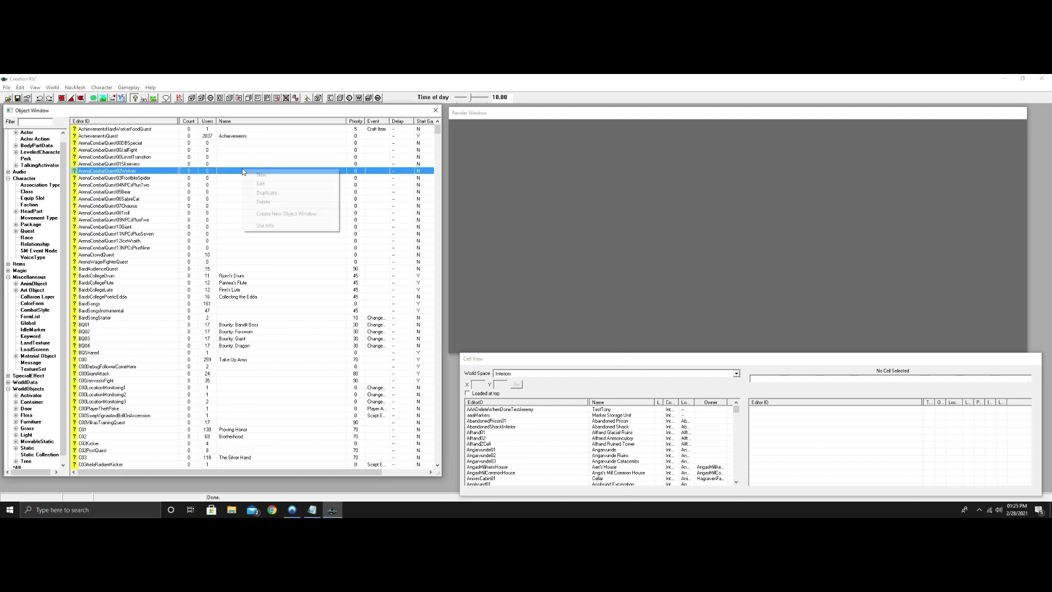
click(329, 175)
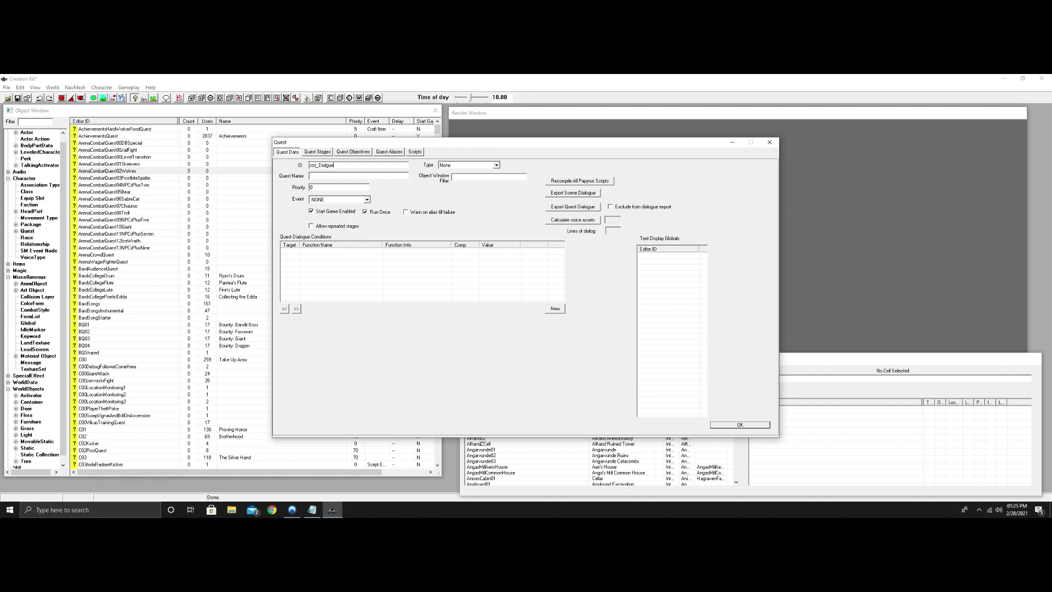
click(328, 165)
text(o)
drag(312, 188, 294, 192)
click(312, 211)
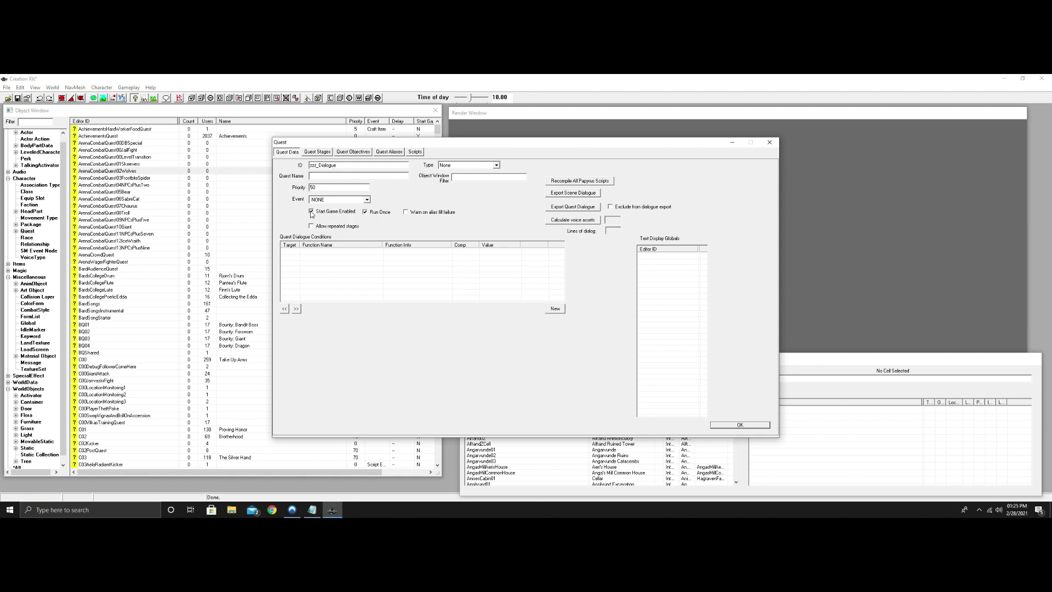
click(365, 212)
click(738, 425)
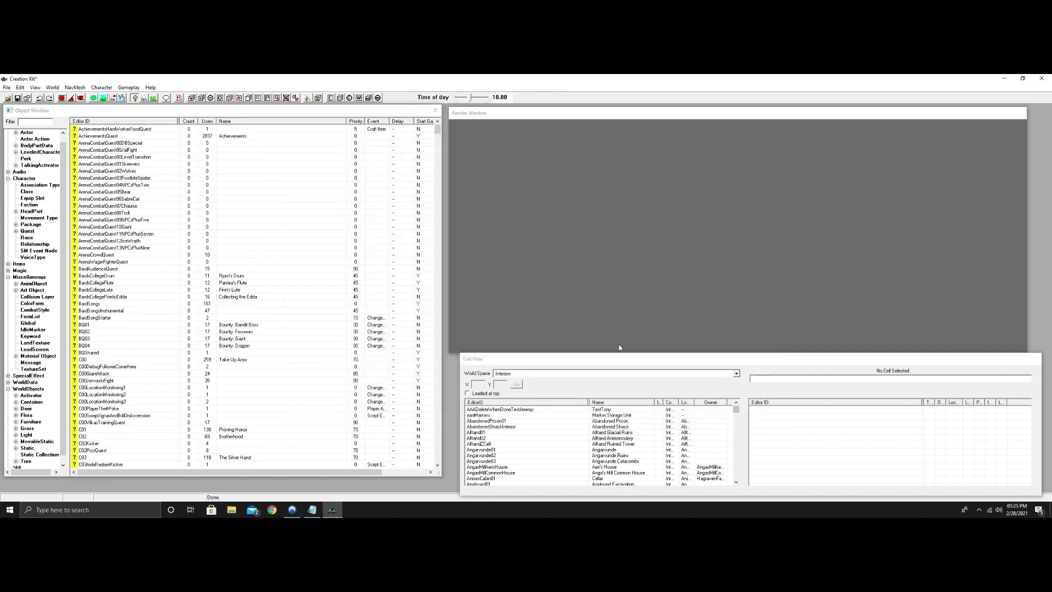
Filter the object list by zzz and save the plugin as MyMod.esp.
click(44, 127)
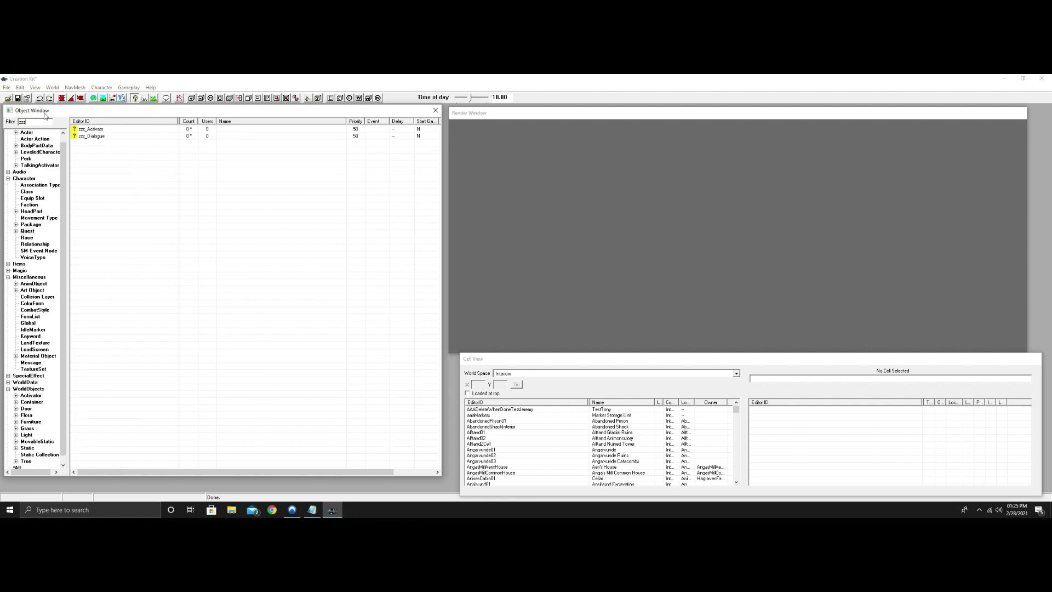
click(17, 98)
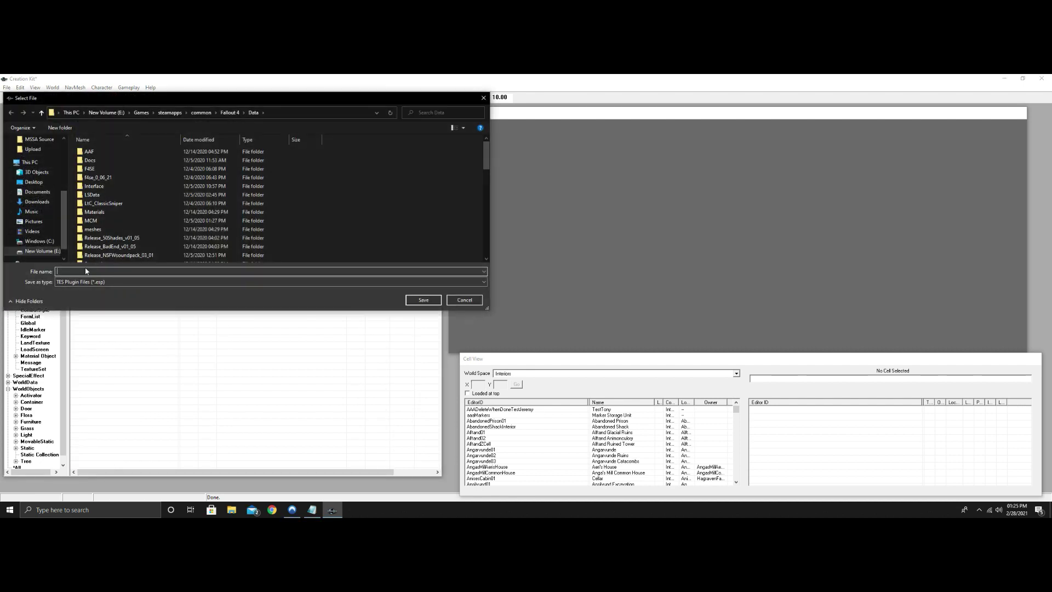
text(M)
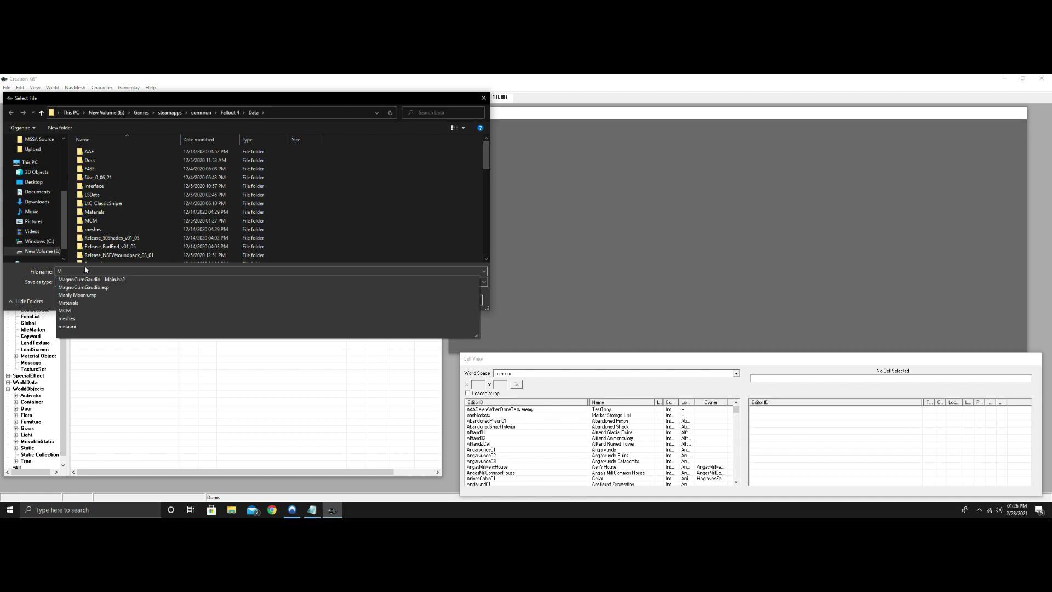
text(yMod)
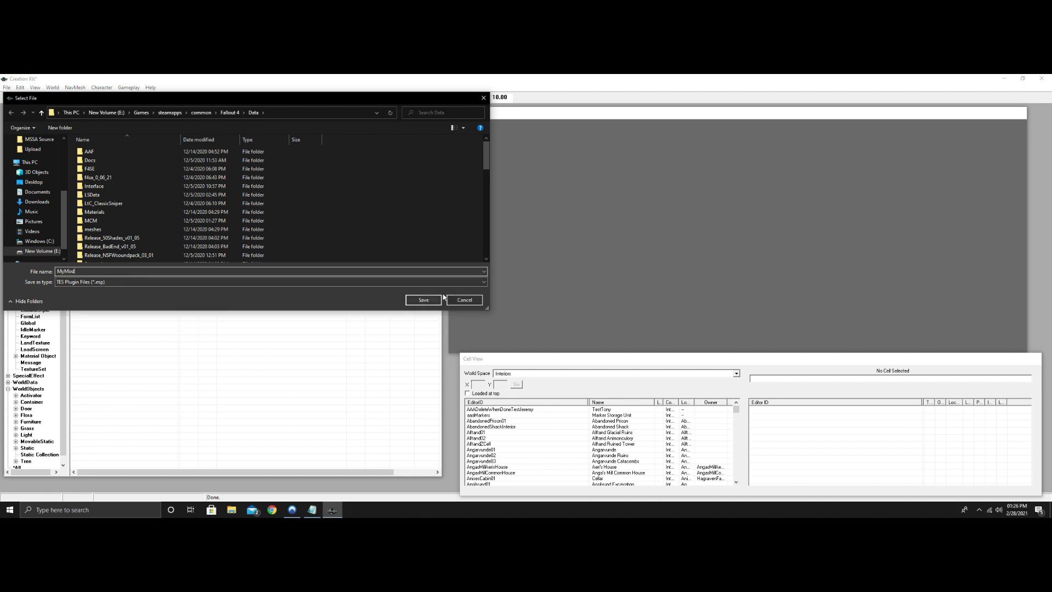
click(415, 302)
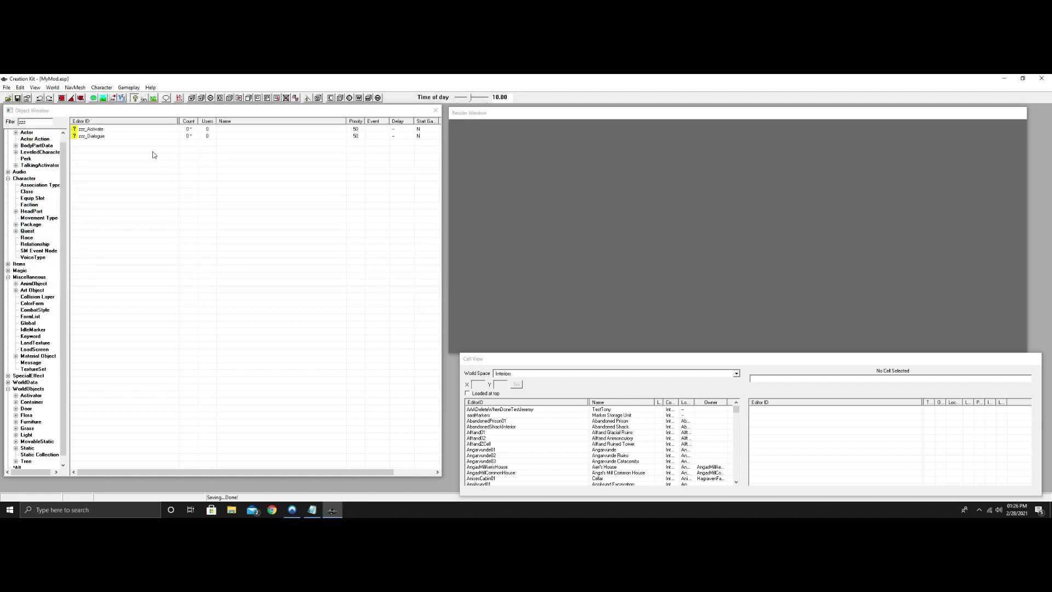
Add quest stages 0, 20 and 200 to zzz_Activate.
click(107, 130)
double_click(107, 131)
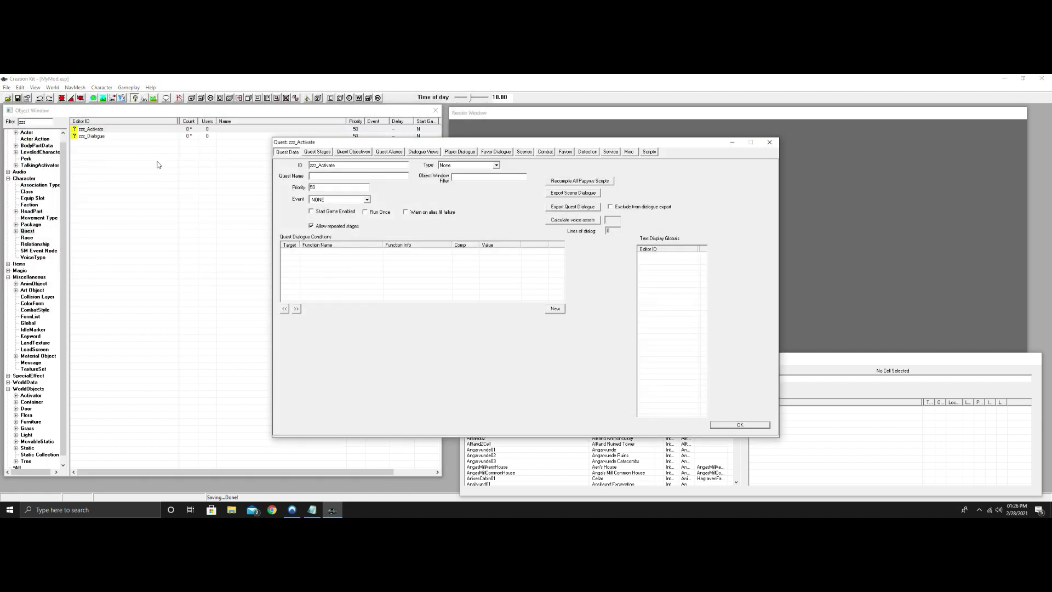
click(320, 153)
right_click(301, 173)
click(311, 180)
right_click(292, 195)
click(307, 198)
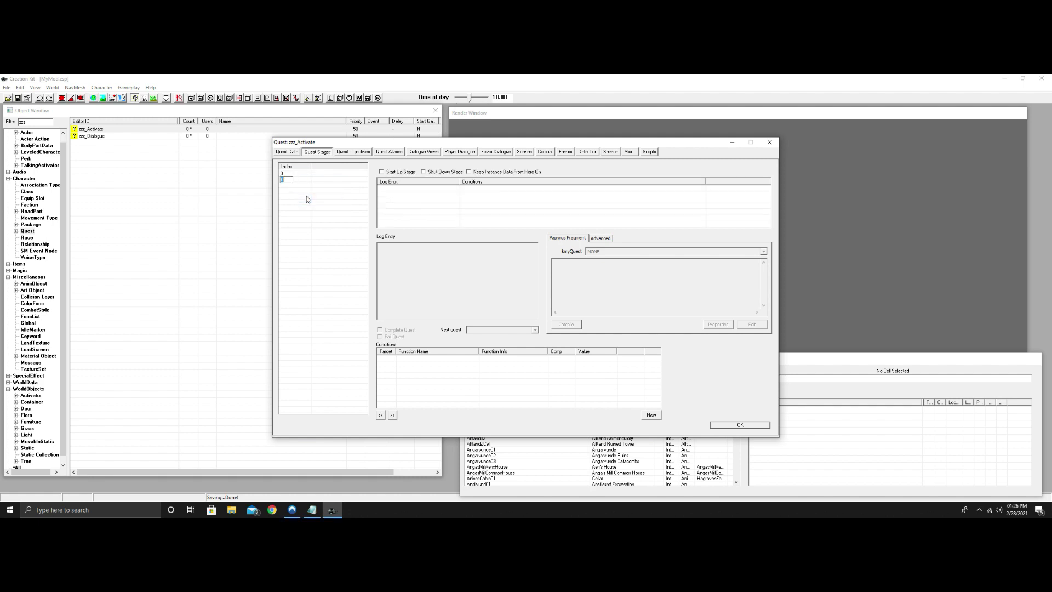
text(20)
right_click(285, 196)
click(305, 203)
text(200)
key(Return)
Make stage 0 the start-up stage, add log entries to 0 and 200, and have 200 complete the quest.
click(292, 174)
click(382, 172)
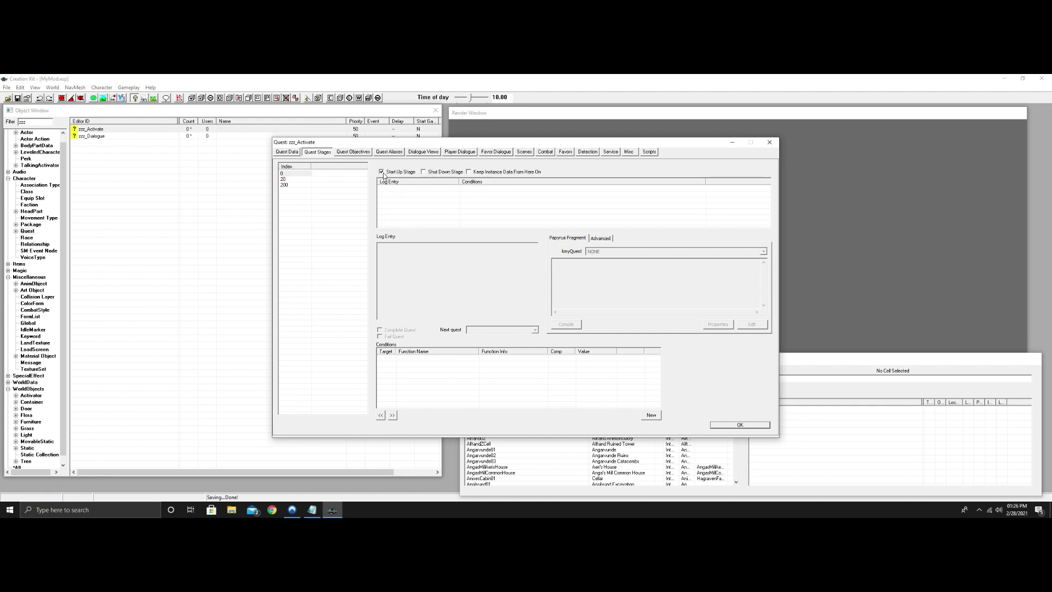
right_click(428, 196)
click(438, 198)
click(290, 184)
click(289, 184)
right_click(416, 195)
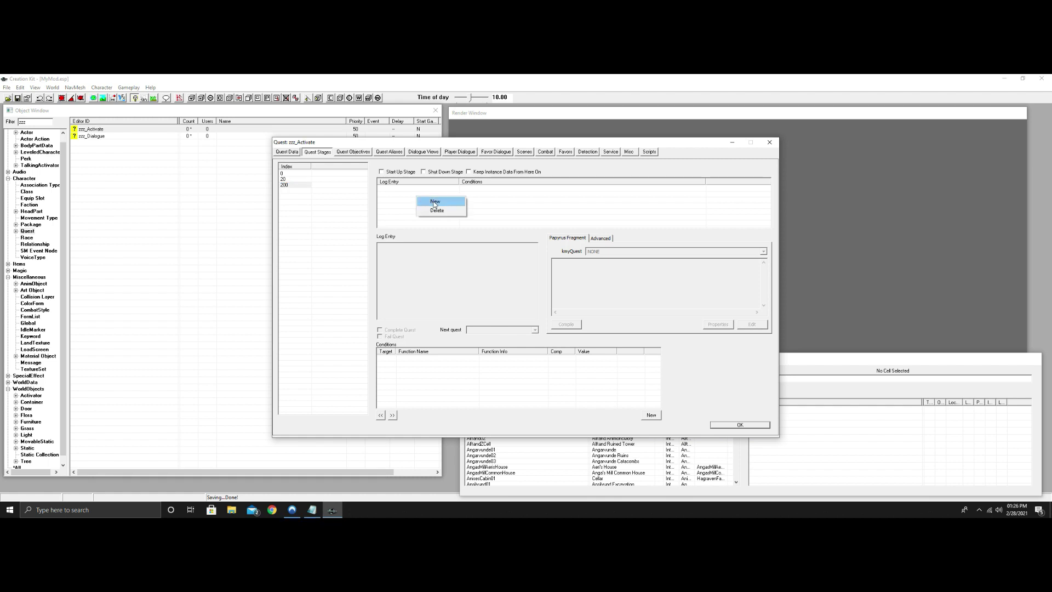
click(435, 203)
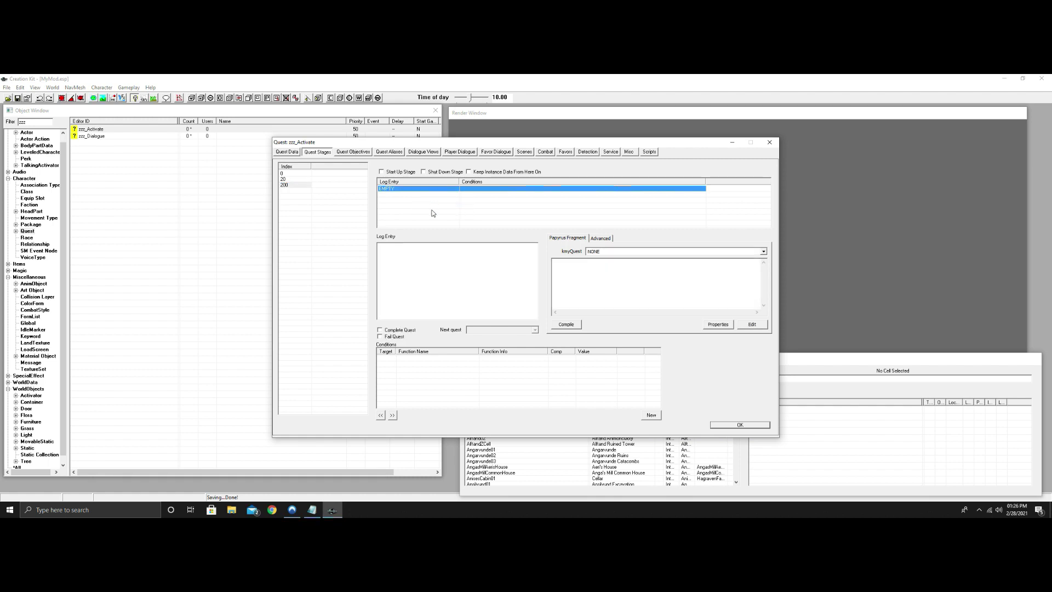
click(380, 330)
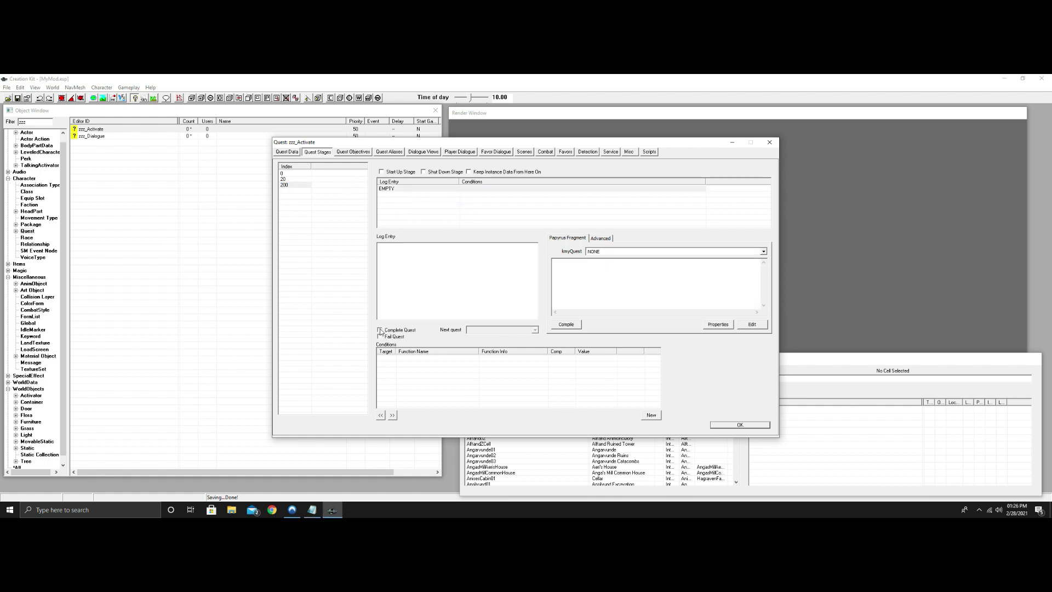
click(290, 173)
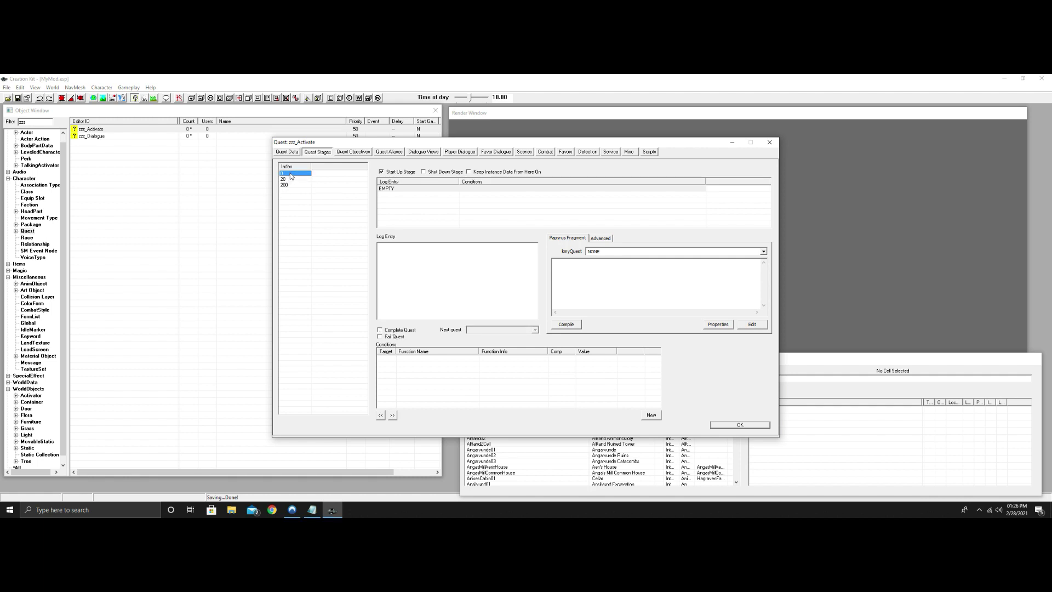
Compile stage 0's fragment script, confirm QF_zzz_Activate is attached, and save the quest.
click(650, 153)
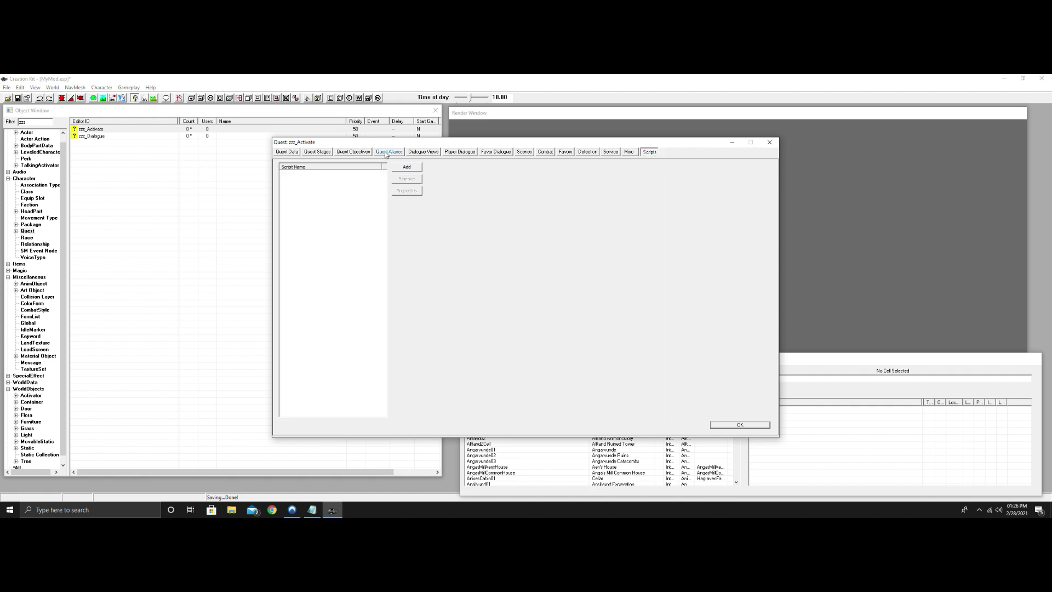
click(318, 152)
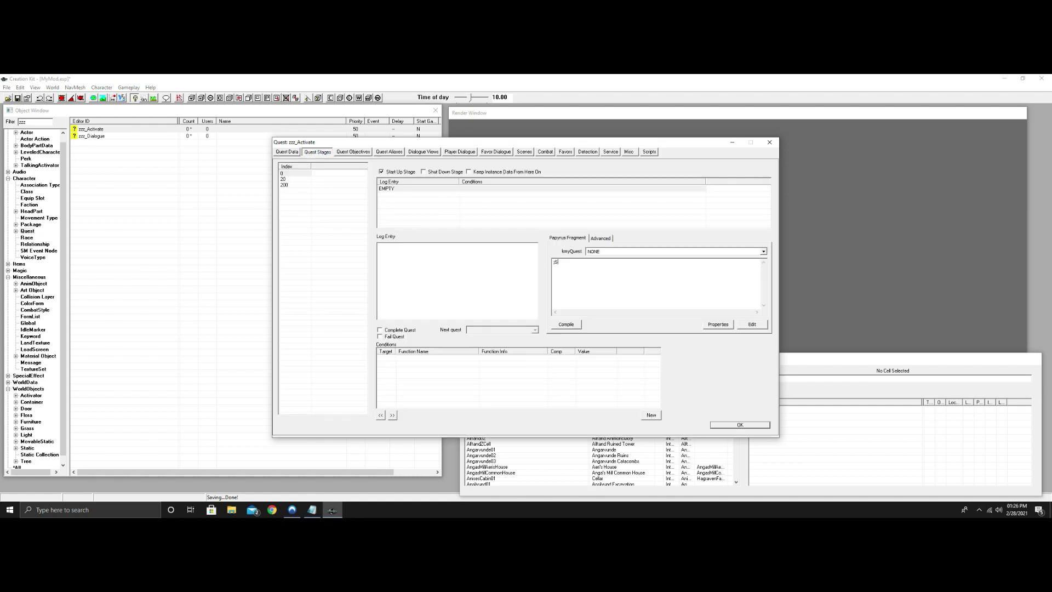
click(573, 324)
click(648, 152)
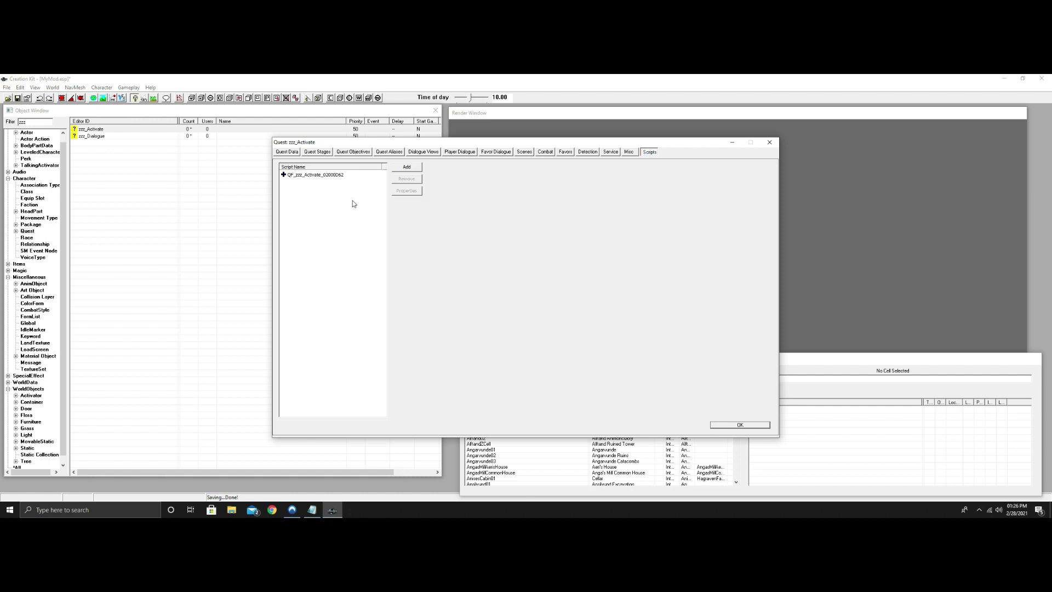
click(740, 425)
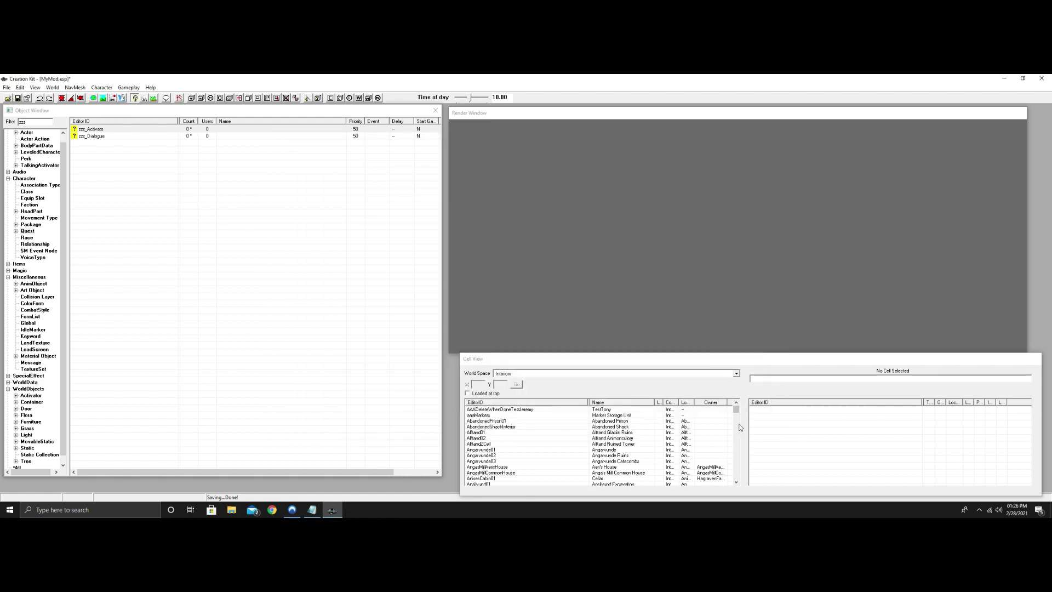
Add quest stages 0, 20 and 200 to zzz_Dialogue.
double_click(120, 136)
click(317, 152)
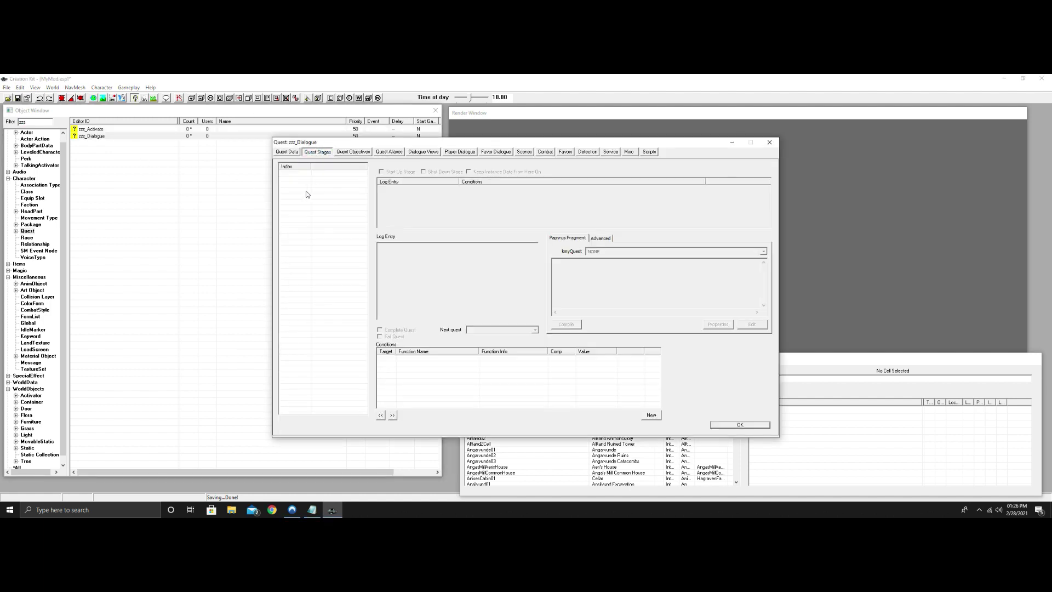
right_click(297, 172)
click(305, 178)
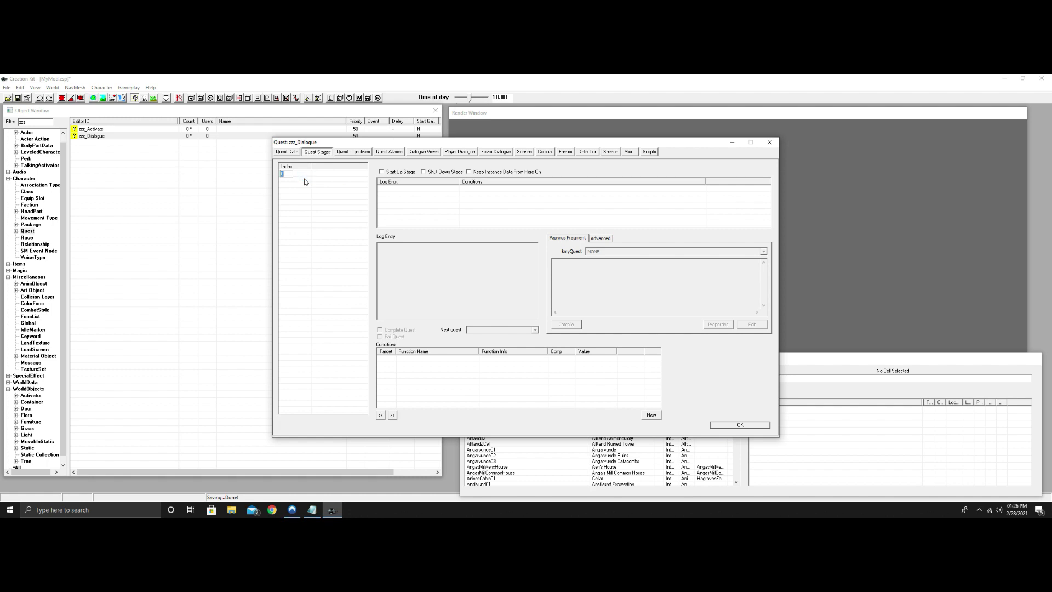
right_click(287, 205)
click(305, 211)
text(20)
right_click(291, 202)
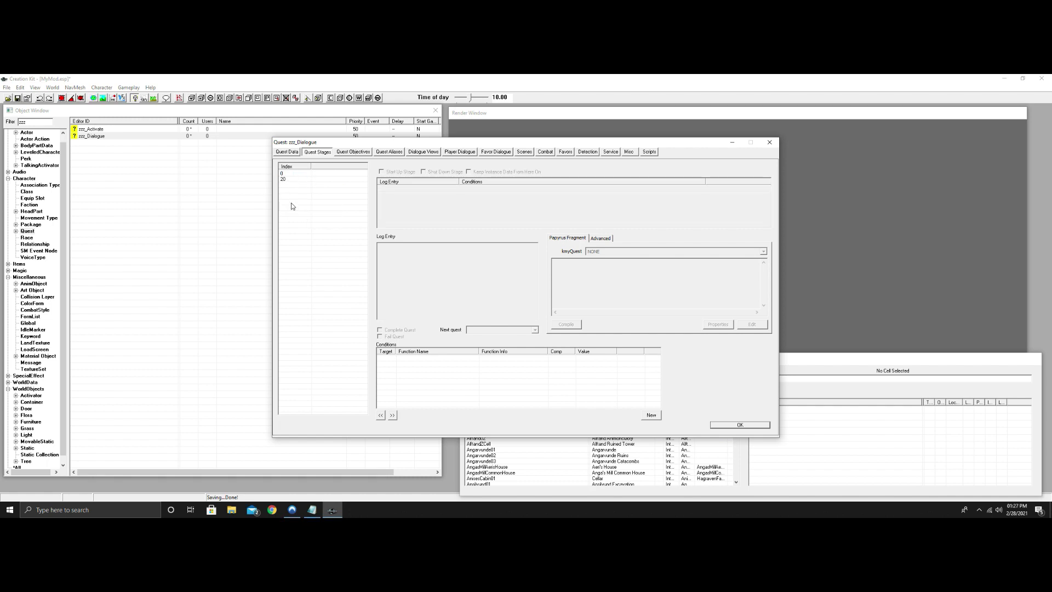
click(308, 211)
text(200)
Make zzz_Dialogue start at stage 0 and complete at 200, with log entries, then reopen zzz_Activate.
click(302, 174)
click(381, 171)
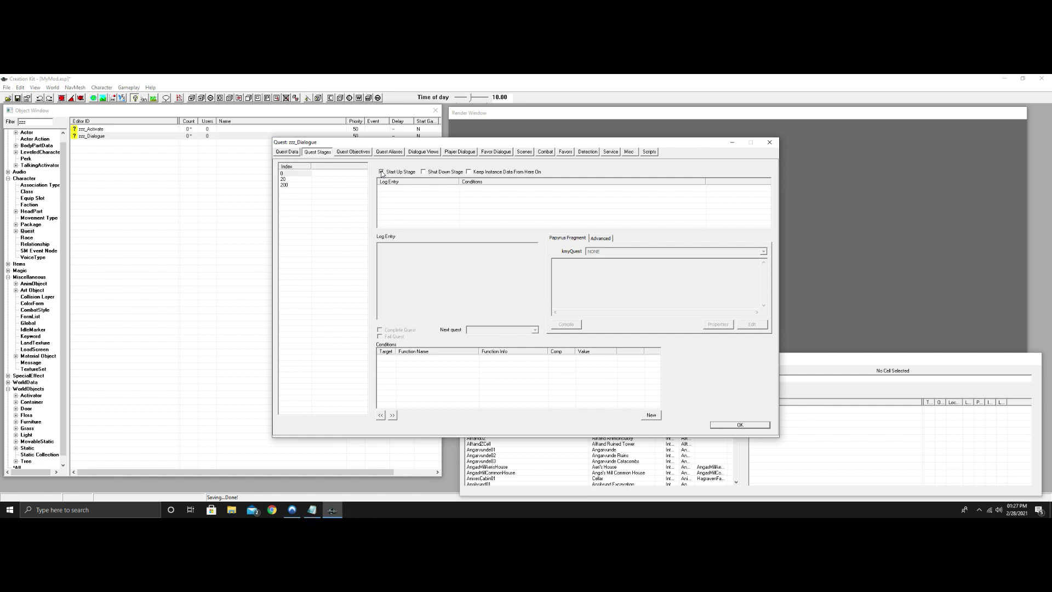
right_click(415, 196)
click(425, 202)
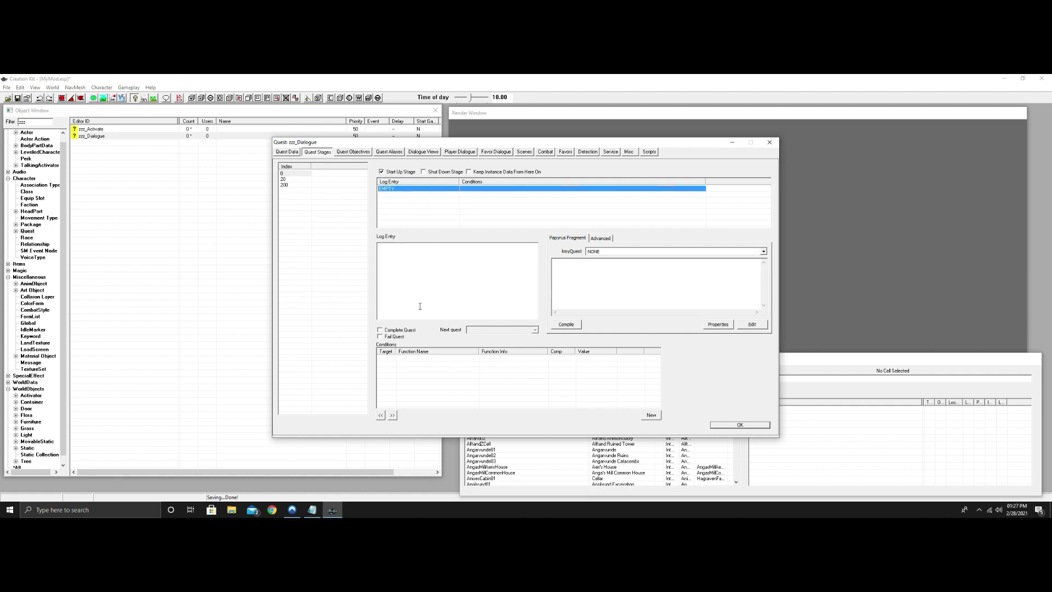
click(290, 185)
right_click(429, 191)
click(441, 196)
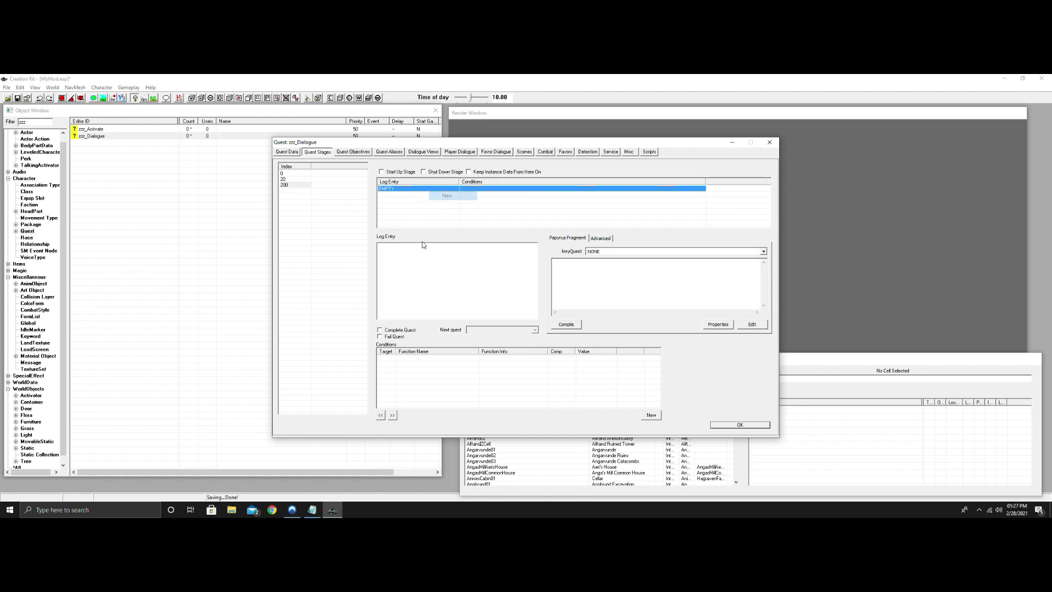
click(379, 330)
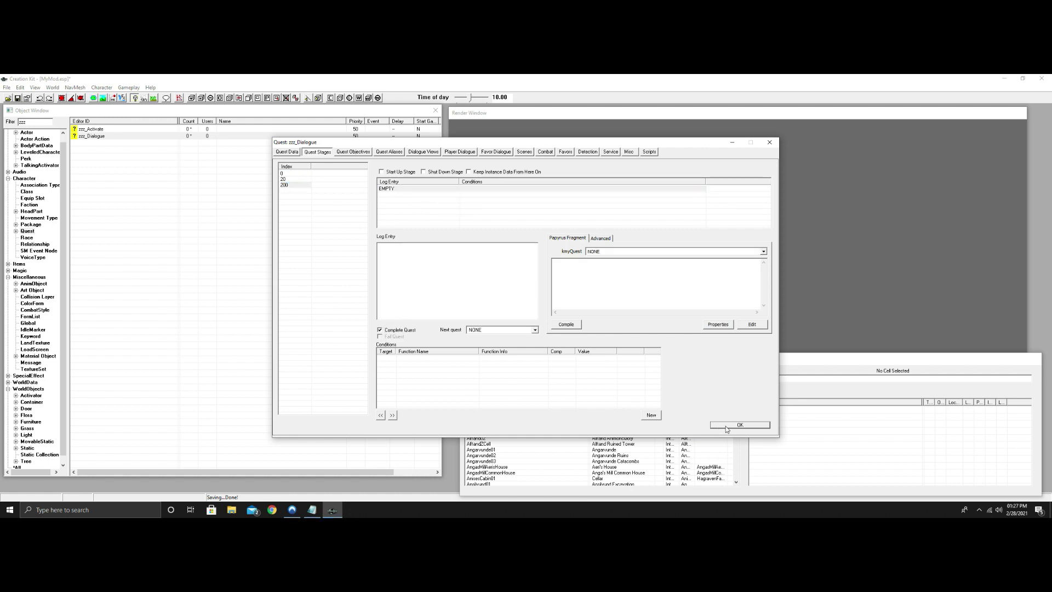
click(728, 425)
click(99, 130)
double_click(100, 132)
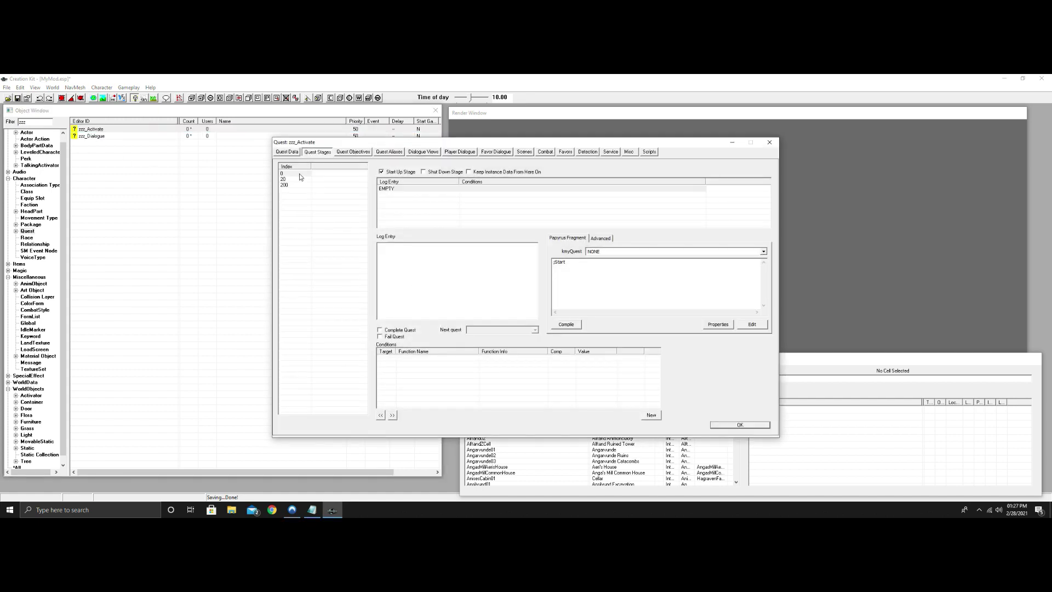
Save the plugin and list Activator records filtered by temp.
click(769, 142)
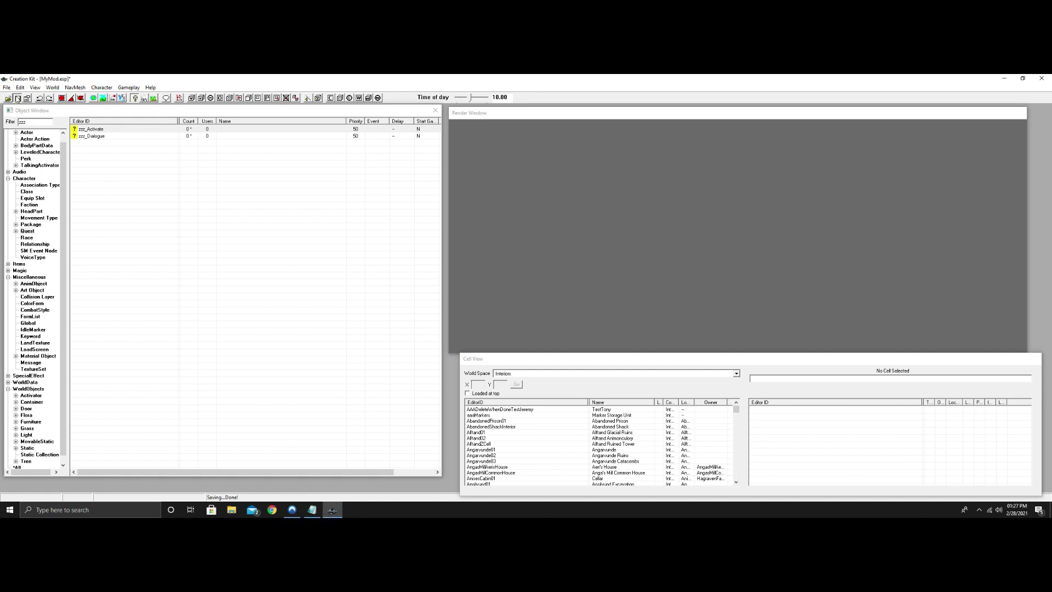
click(17, 98)
click(31, 395)
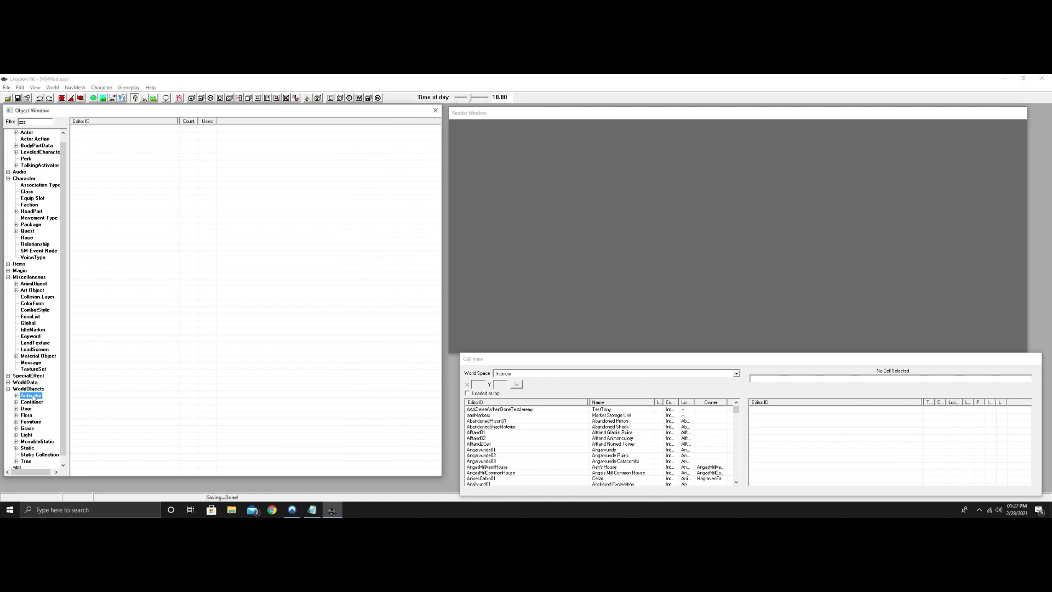
double_click(37, 122)
key(BackSpace)
text(temp)
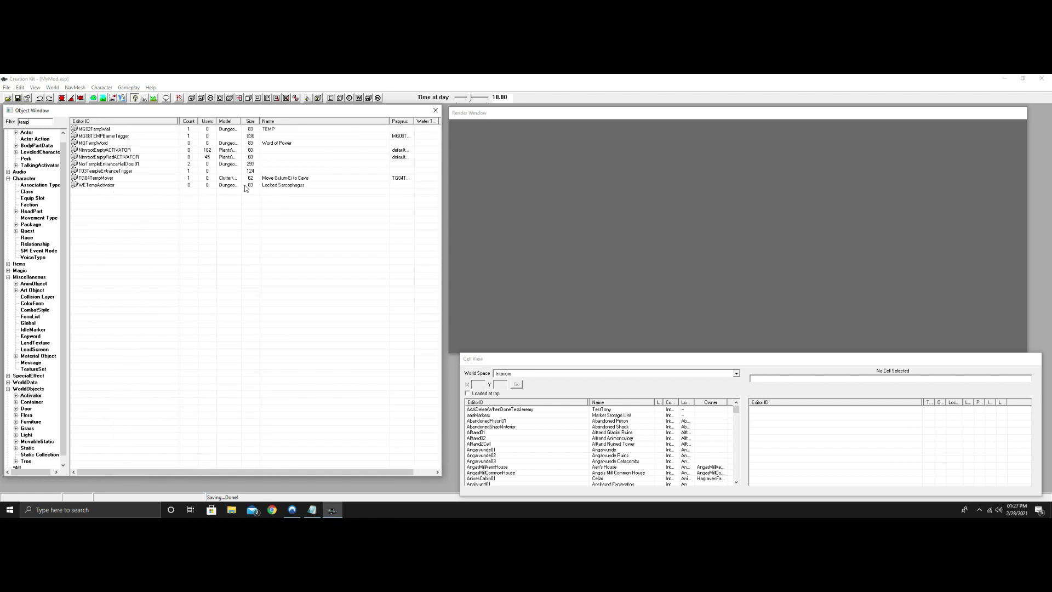
Duplicate WETempActivator and rename the copy to zzz_Activator with the name Activate Mod.
right_click(244, 185)
click(265, 210)
double_click(141, 193)
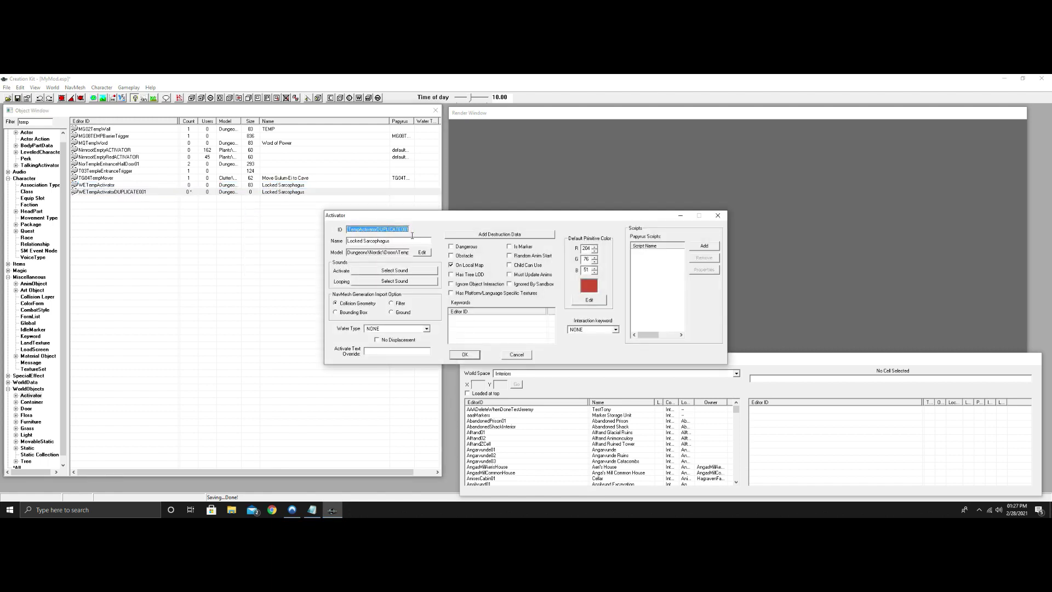
click(409, 230)
drag(409, 229, 345, 241)
text(a)
key(Left)
key(Left)
key(Left)
key(Left)
key(Left)
key(BackSpace)
text(i)
key(Tab)
text(A)
text(ate)
click(467, 354)
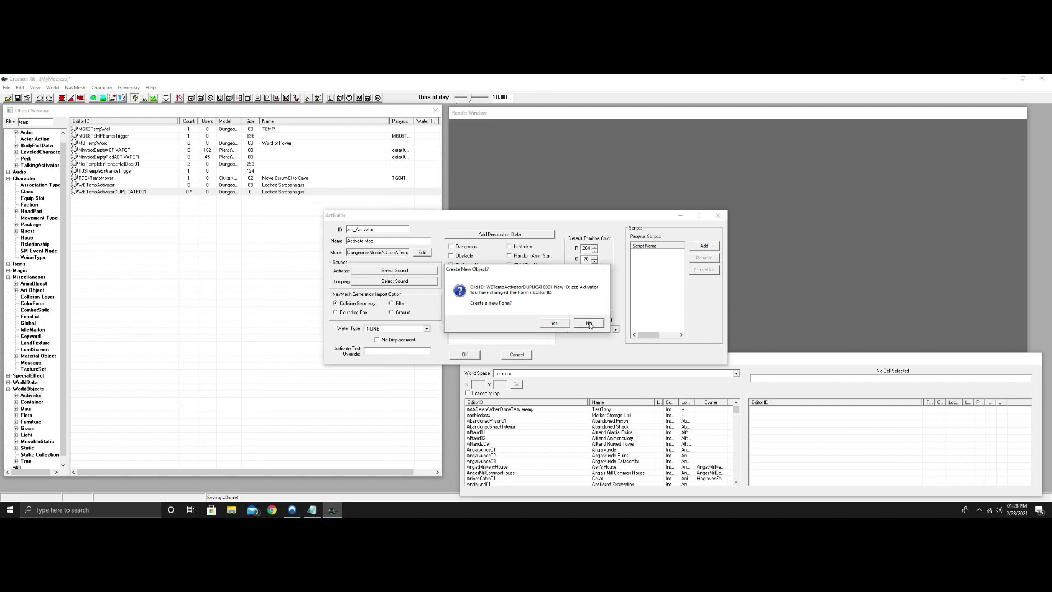
click(560, 318)
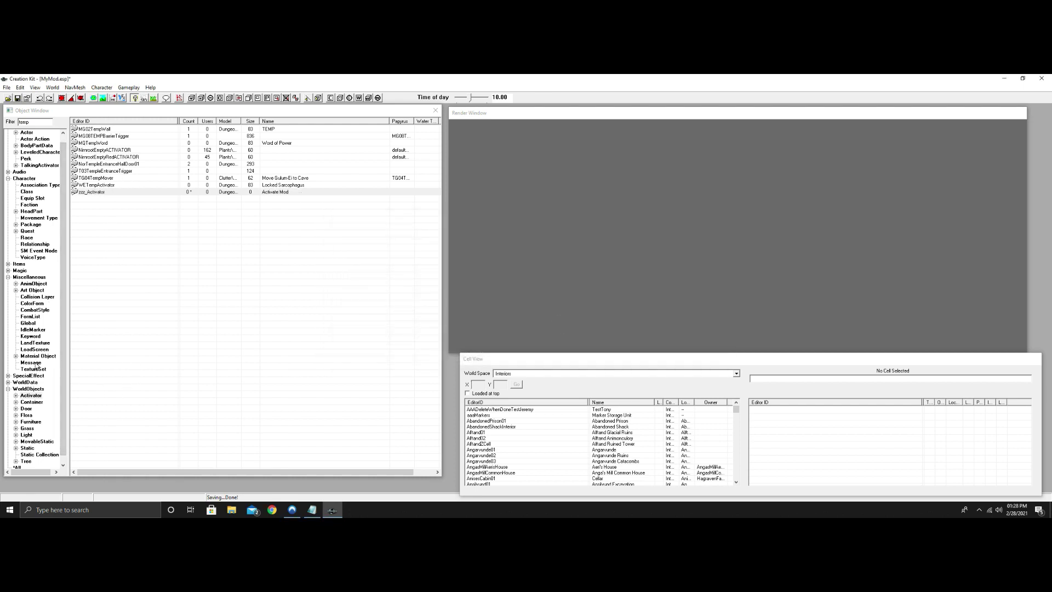
Create a new Message record zzz_MyMessage and filter the object list back to zzz.
click(36, 362)
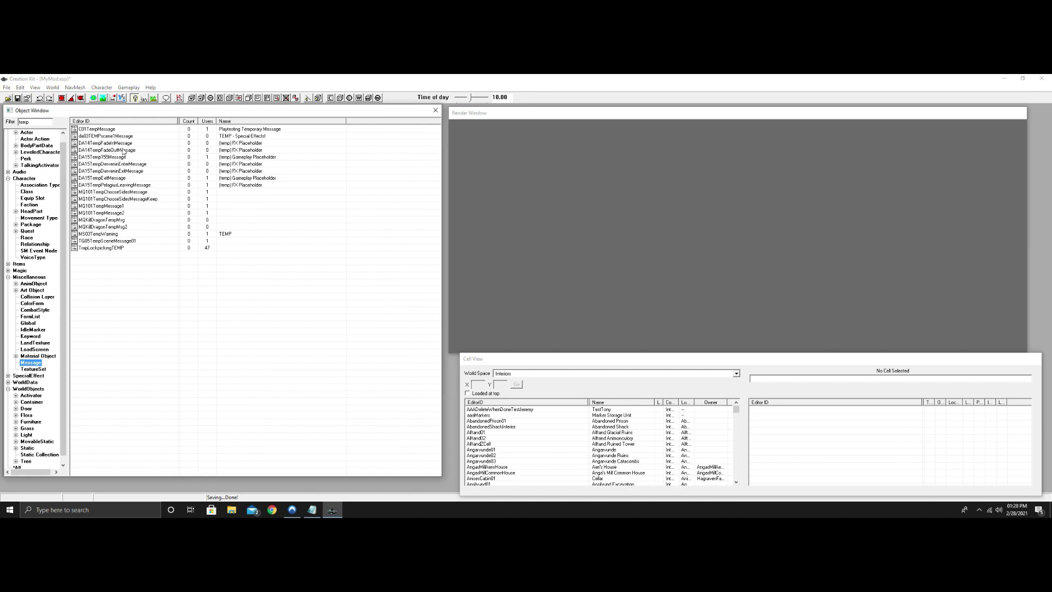
right_click(151, 264)
click(164, 271)
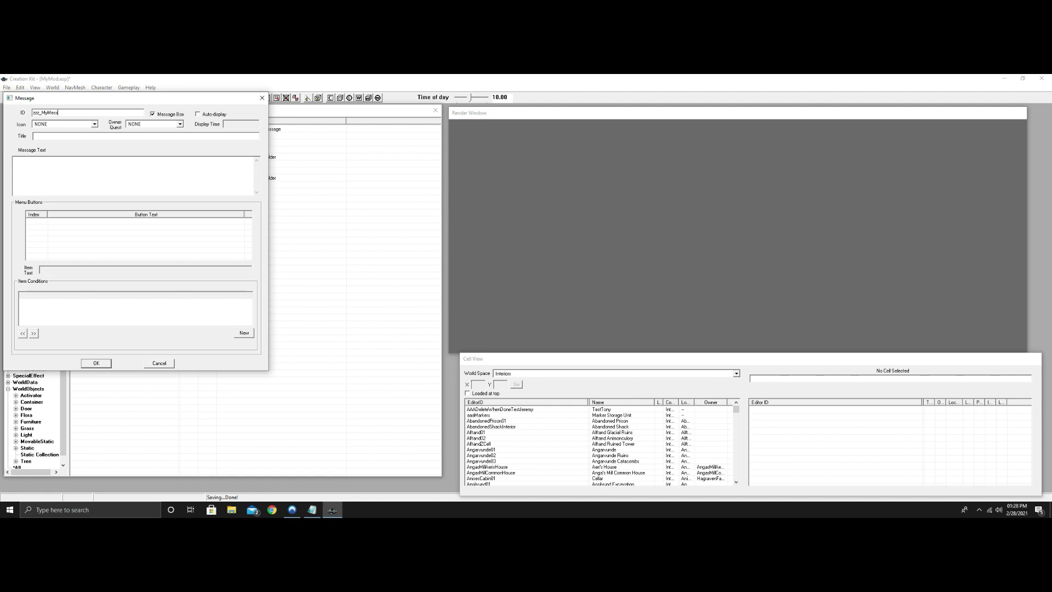
click(94, 364)
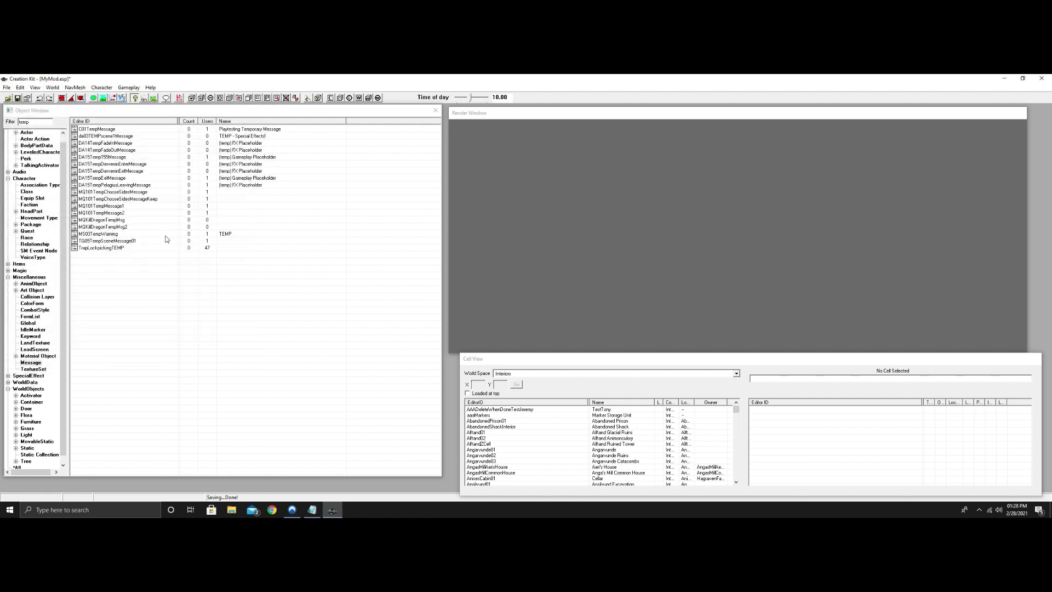
double_click(25, 122)
text(zzz)
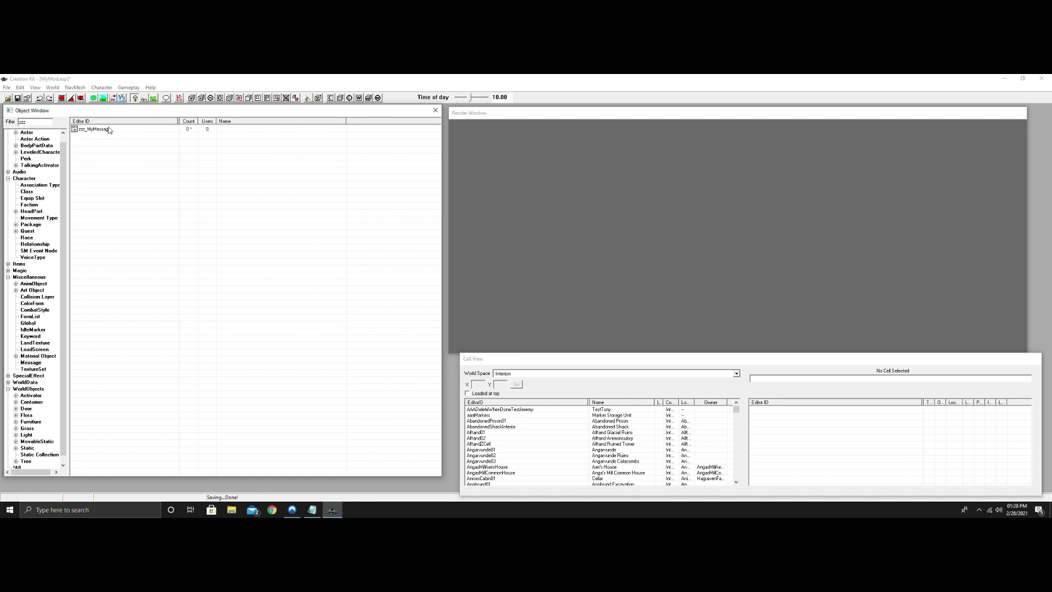
Set zzz_MyMessage's message text to 'This is a Test'.
double_click(93, 129)
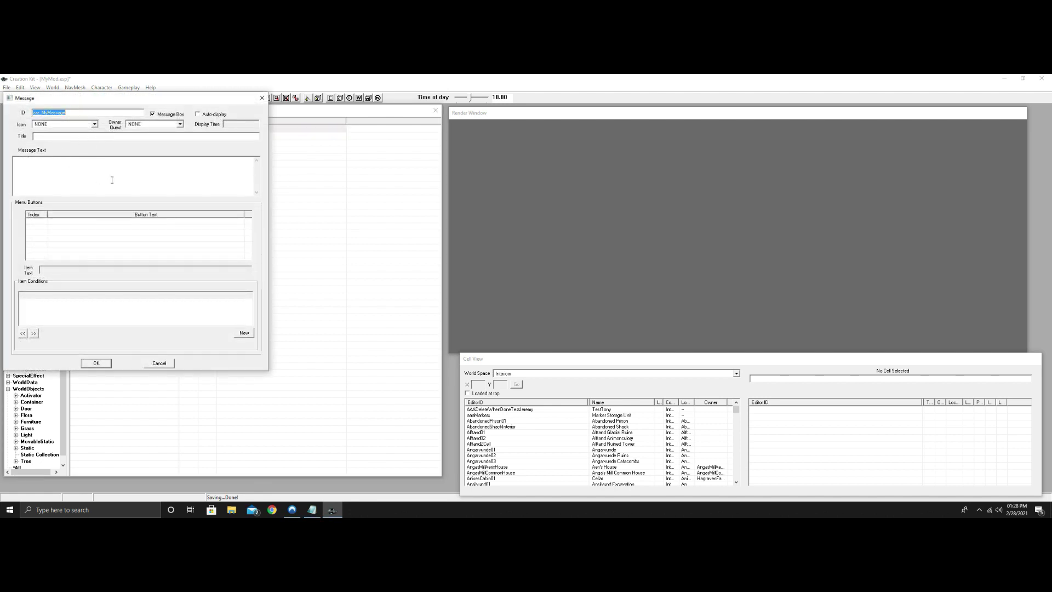
click(116, 177)
text(This is a Test)
key(Home)
Add the menu buttons Start, Stop and Cancel to the message and save it.
right_click(73, 220)
click(88, 225)
click(87, 275)
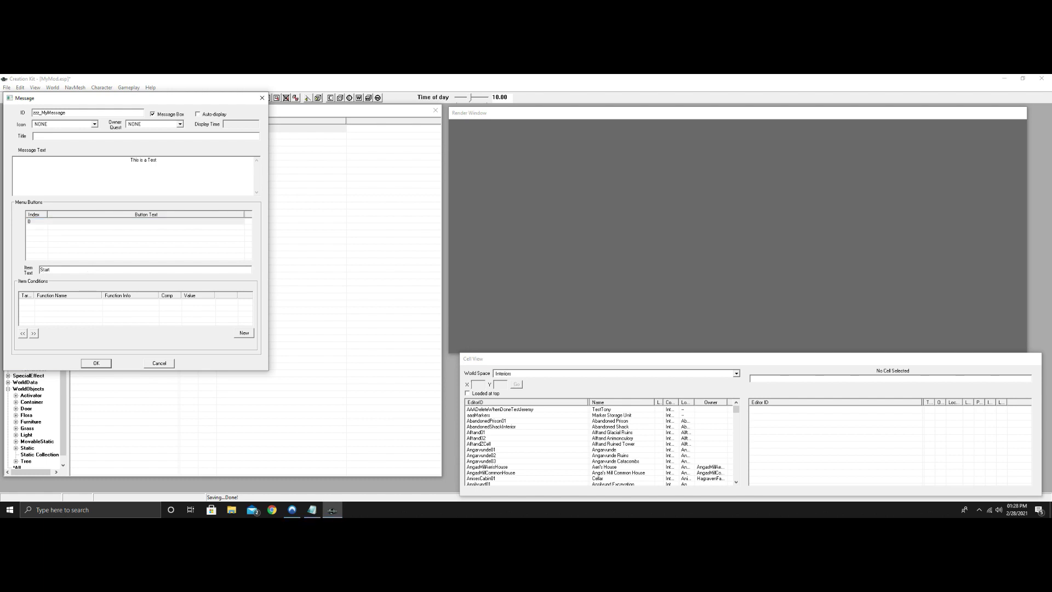
right_click(72, 240)
click(93, 246)
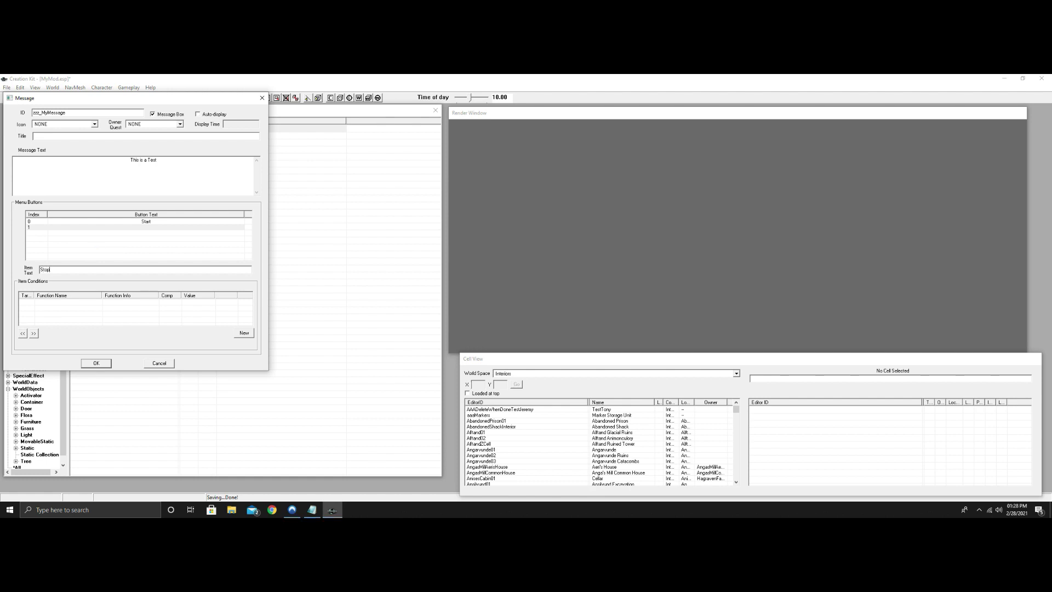
right_click(89, 237)
click(107, 248)
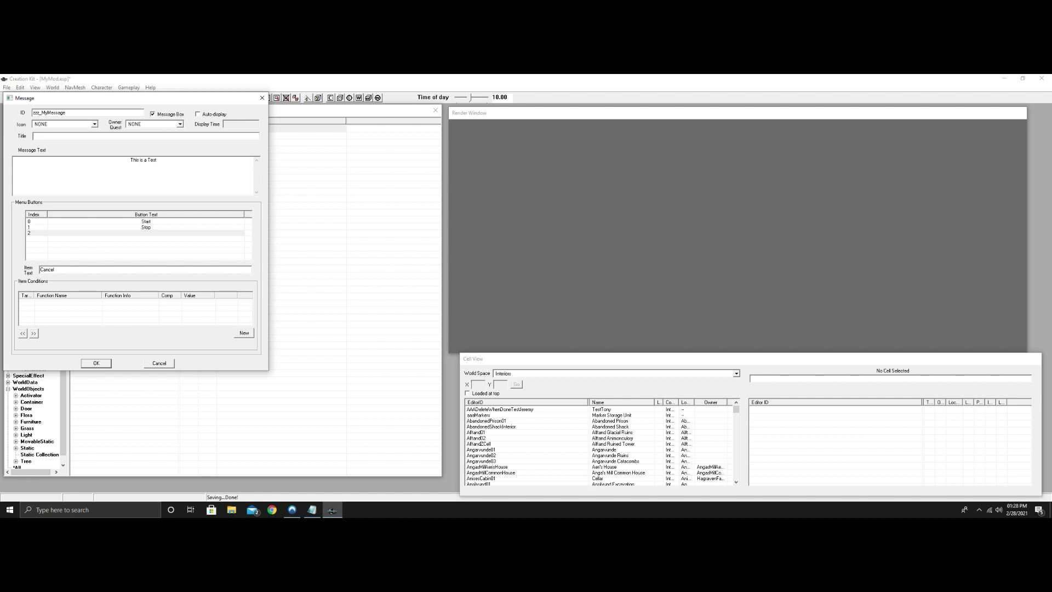
click(152, 237)
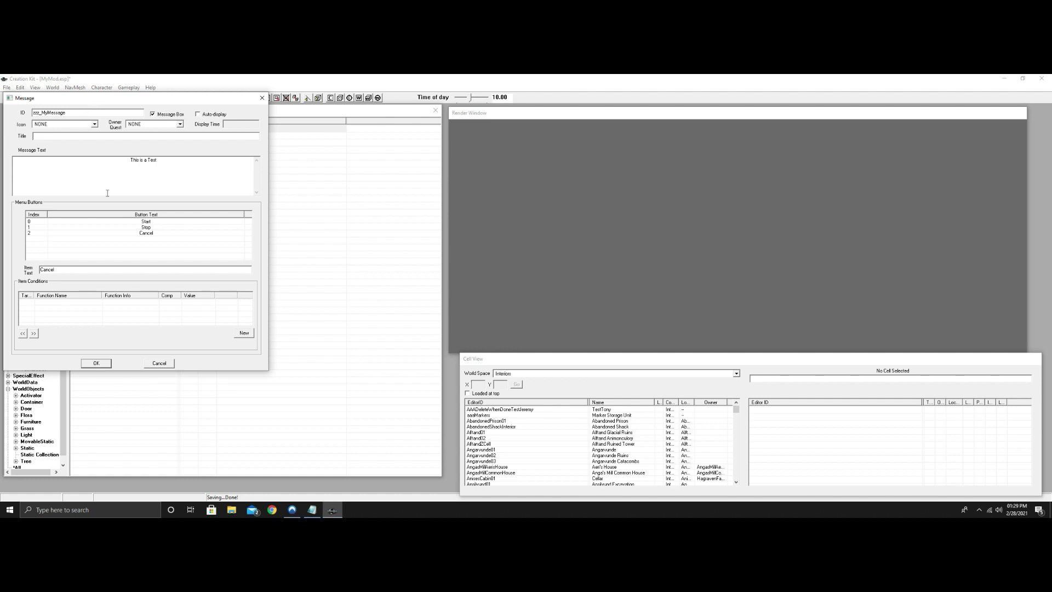
click(95, 363)
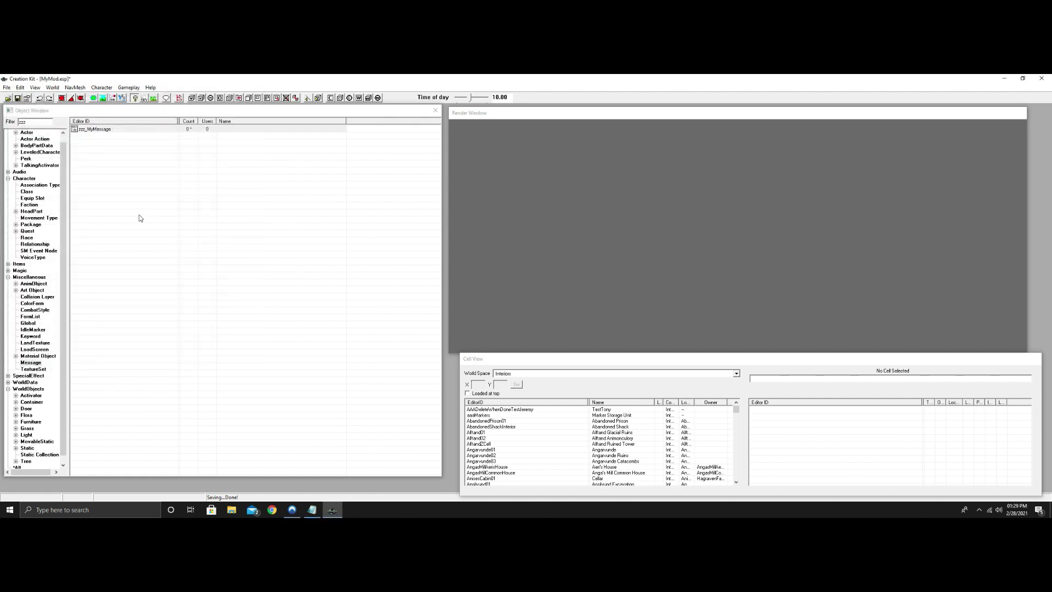
Load the WhiterunBreezehome interior cell, dismissing all texture and animation warnings.
click(624, 439)
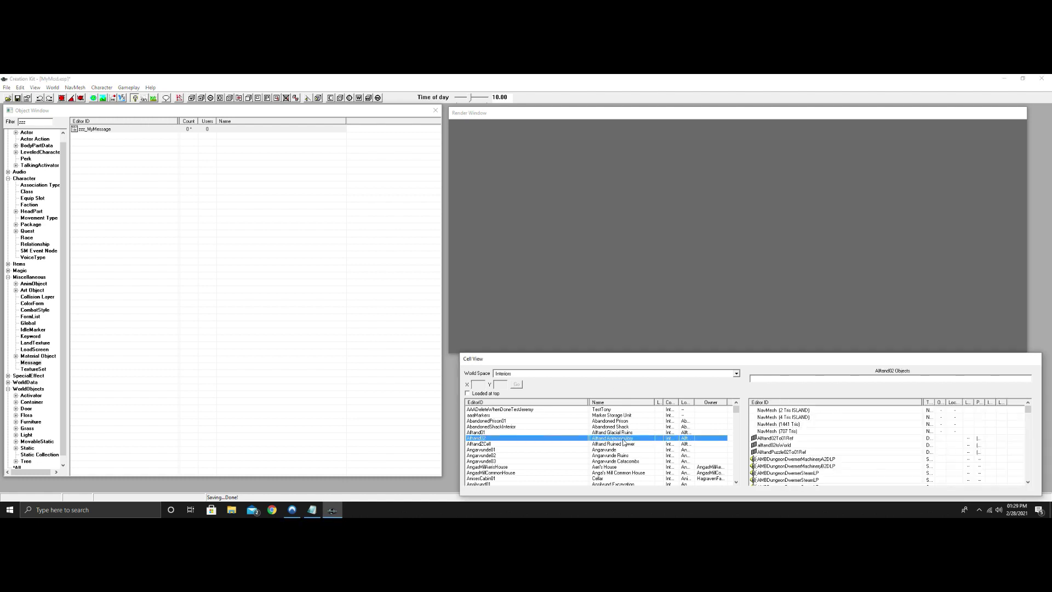
text(whit)
scroll(602, 465, down, 4)
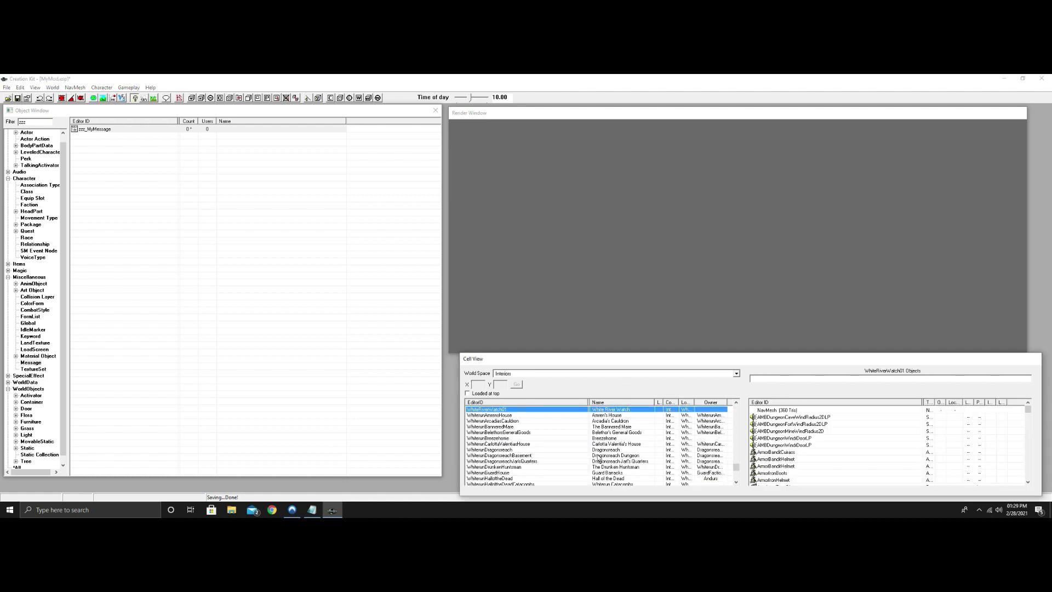
click(506, 439)
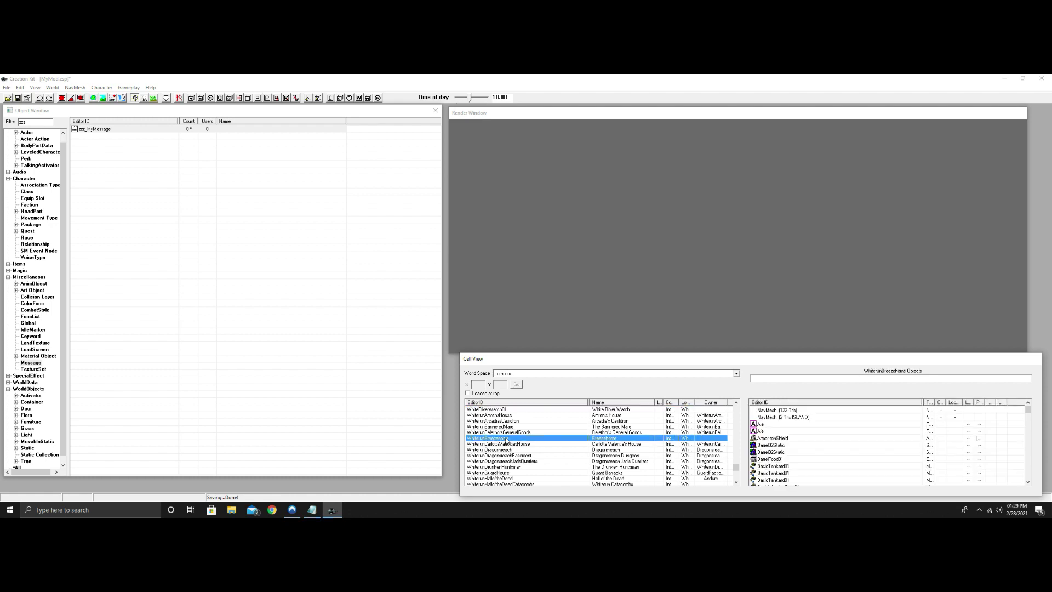
click(595, 329)
click(593, 331)
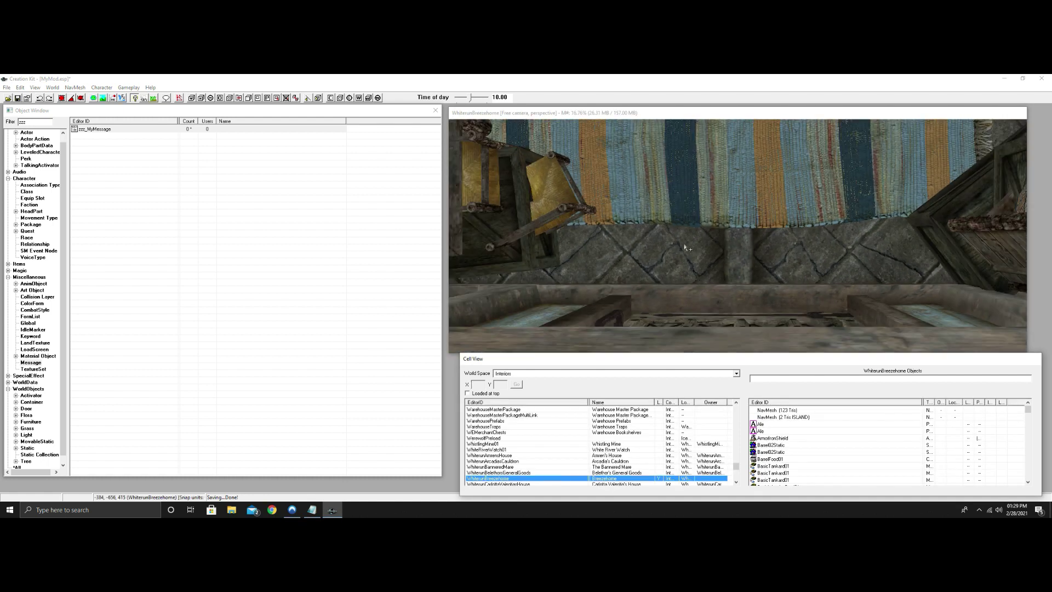
Navigate the render window around Breezehome and select the fireplace.
middle_drag(687, 247, 679, 257)
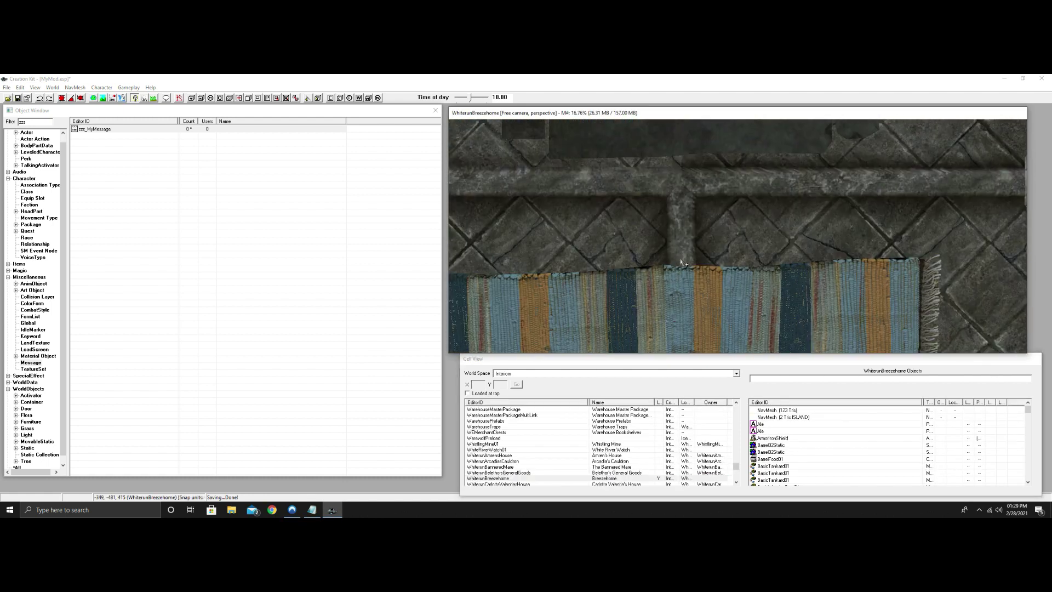
scroll(682, 263, down, 10)
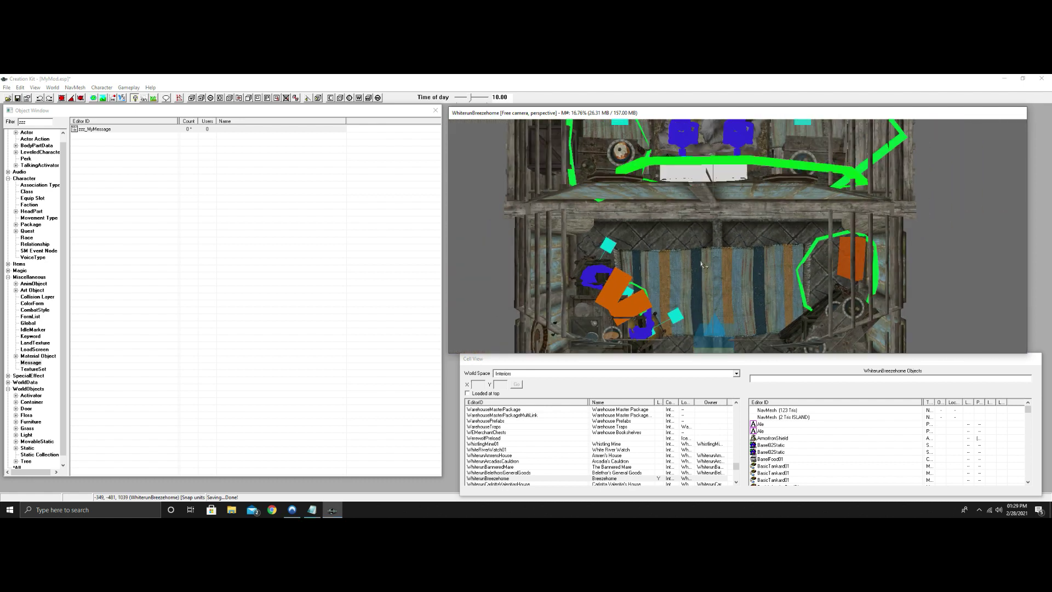
scroll(702, 264, up, 7)
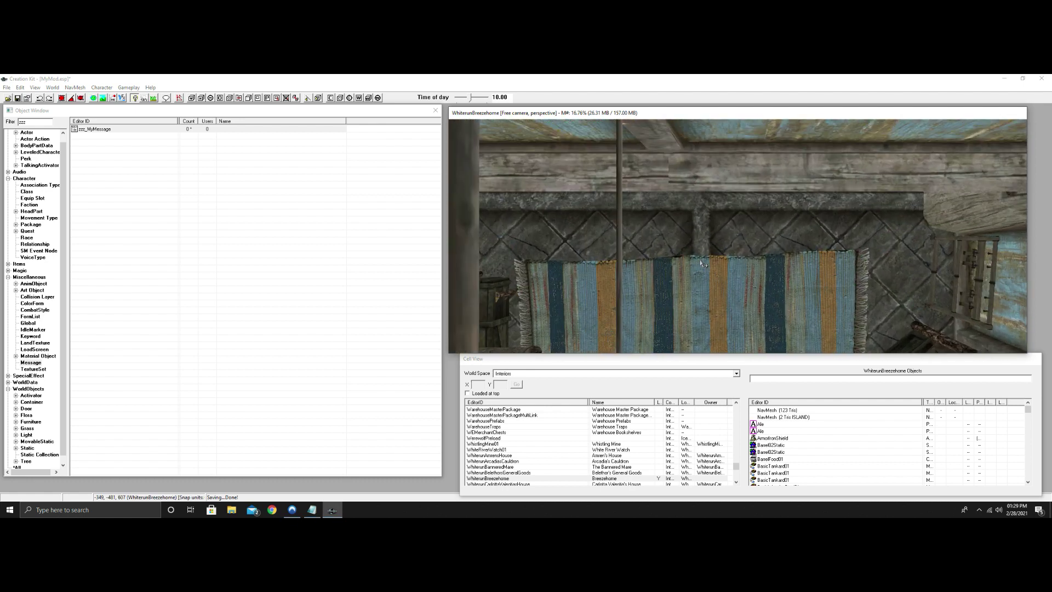
scroll(701, 266, up, 5)
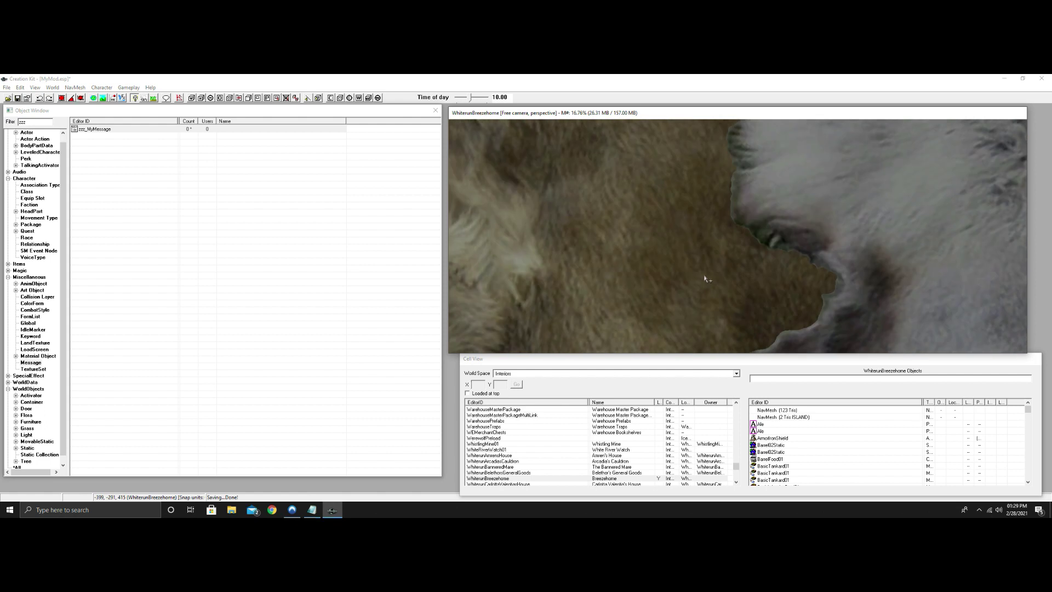
click(776, 184)
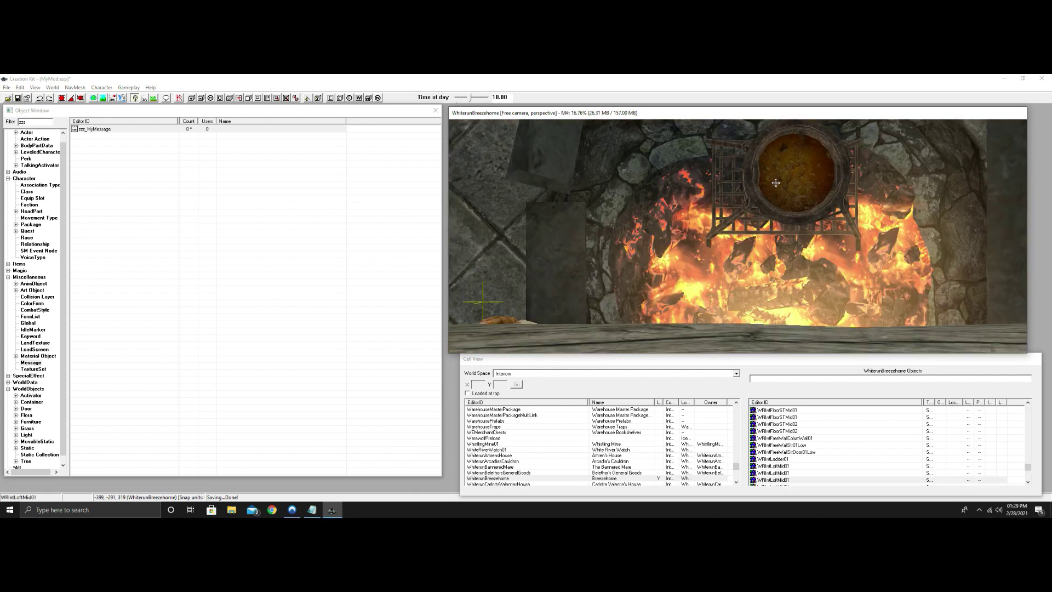
scroll(776, 184, down, 6)
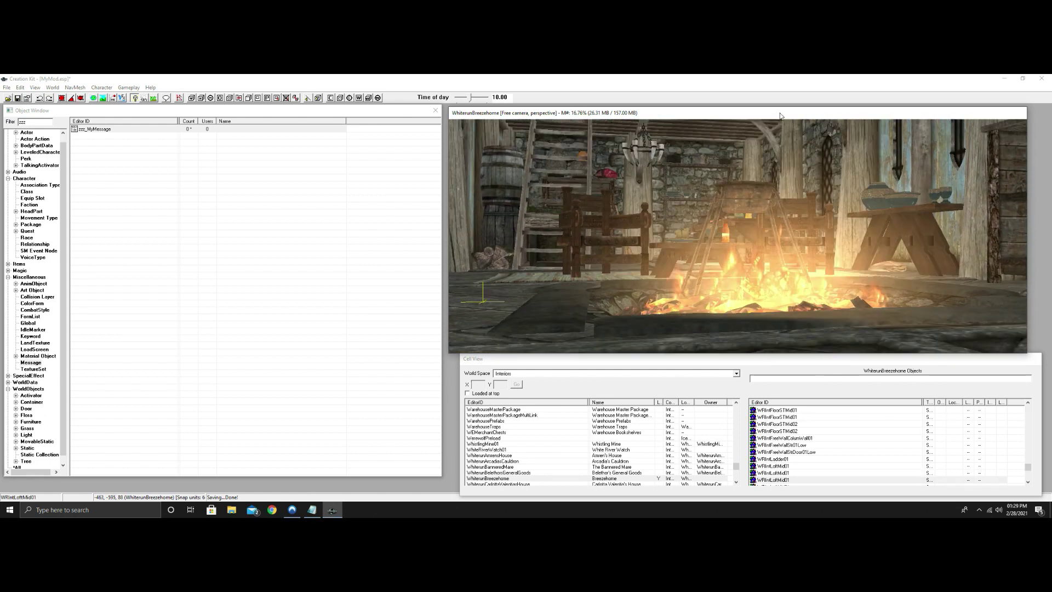
scroll(781, 127, up, 8)
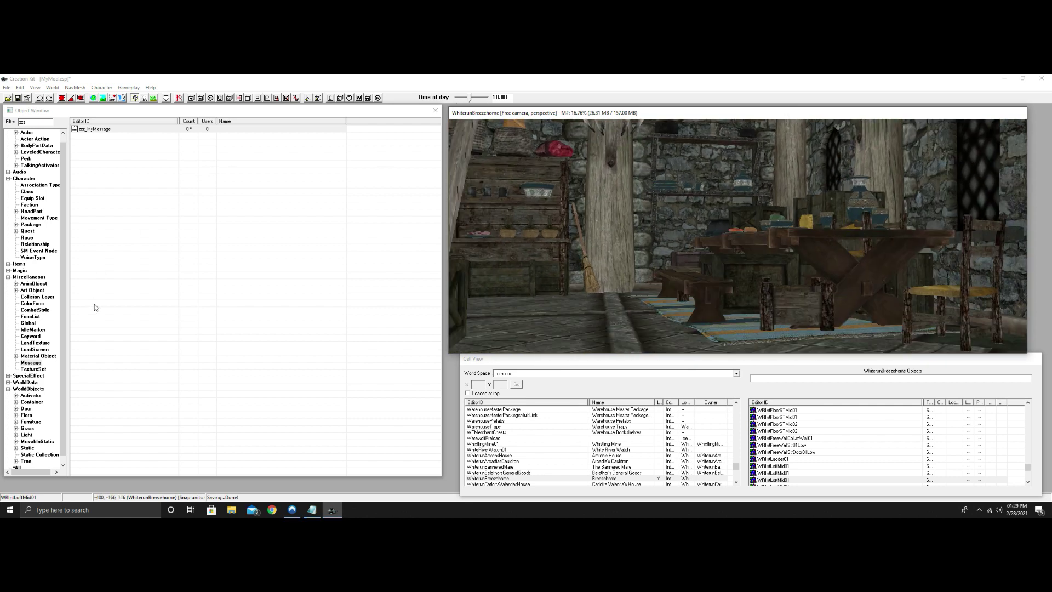
Place zzz_Activator into the Breezehome room, lower it slightly, and save MyMod.esp.
click(31, 395)
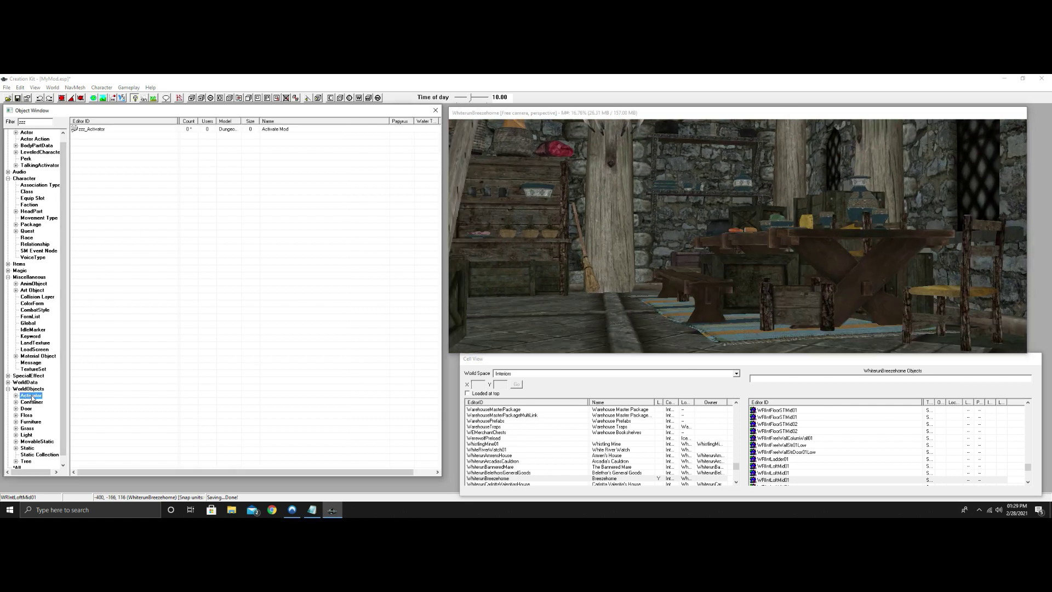
drag(112, 130, 831, 508)
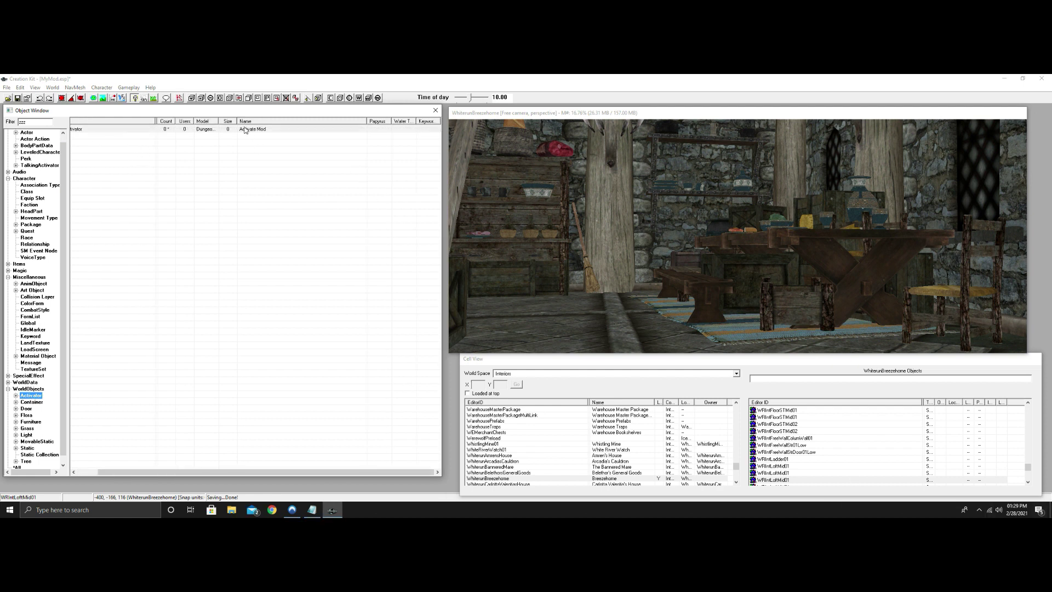
drag(200, 131, 629, 295)
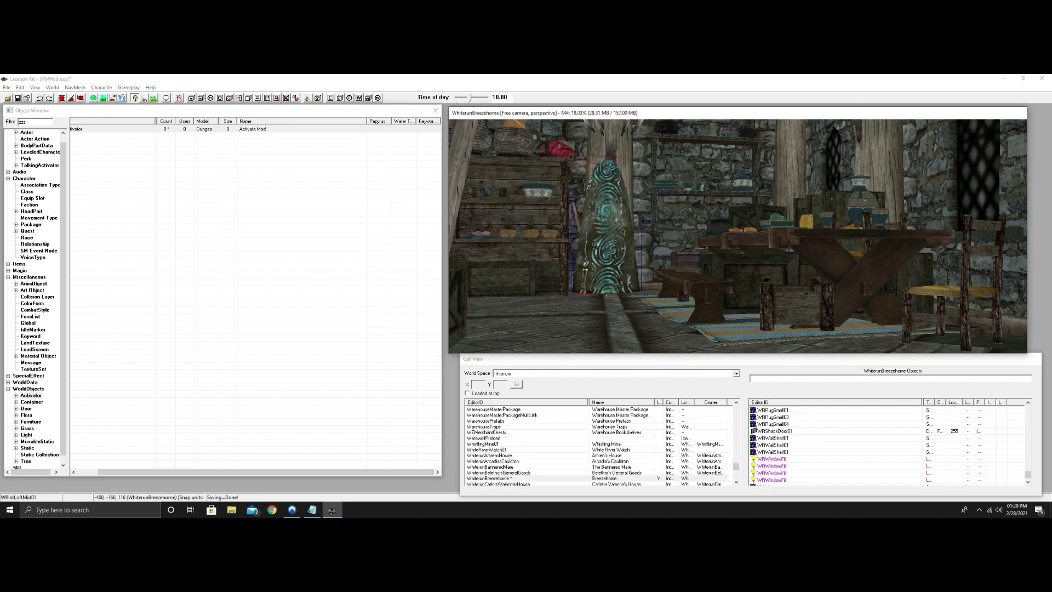
drag(607, 249, 607, 260)
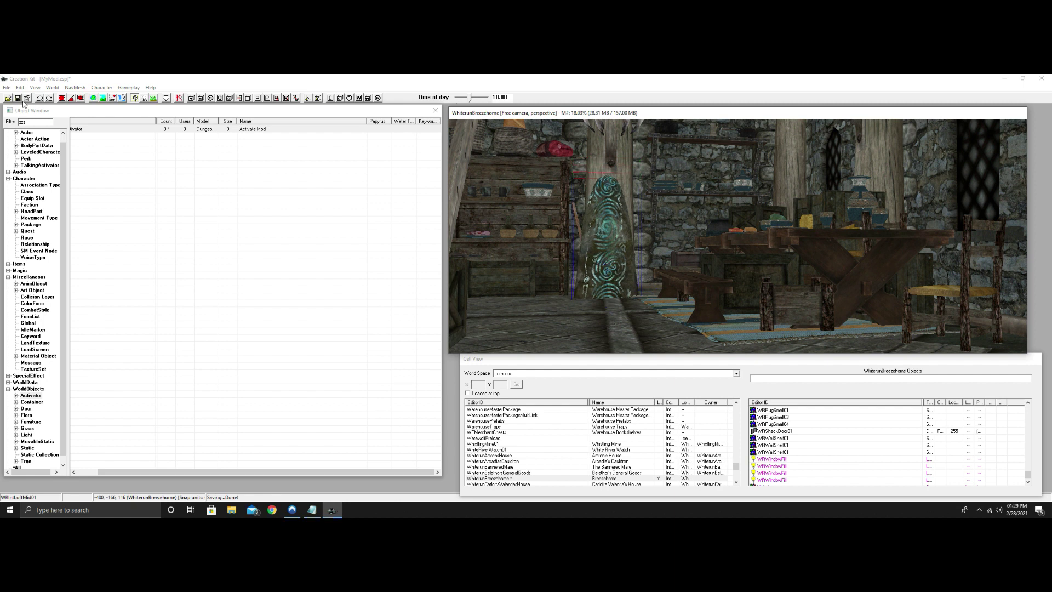
key(ctrl+s)
Attach a new script named zzz_ActivateScript to the placed zzz_Activator reference, accepting all warnings.
double_click(614, 259)
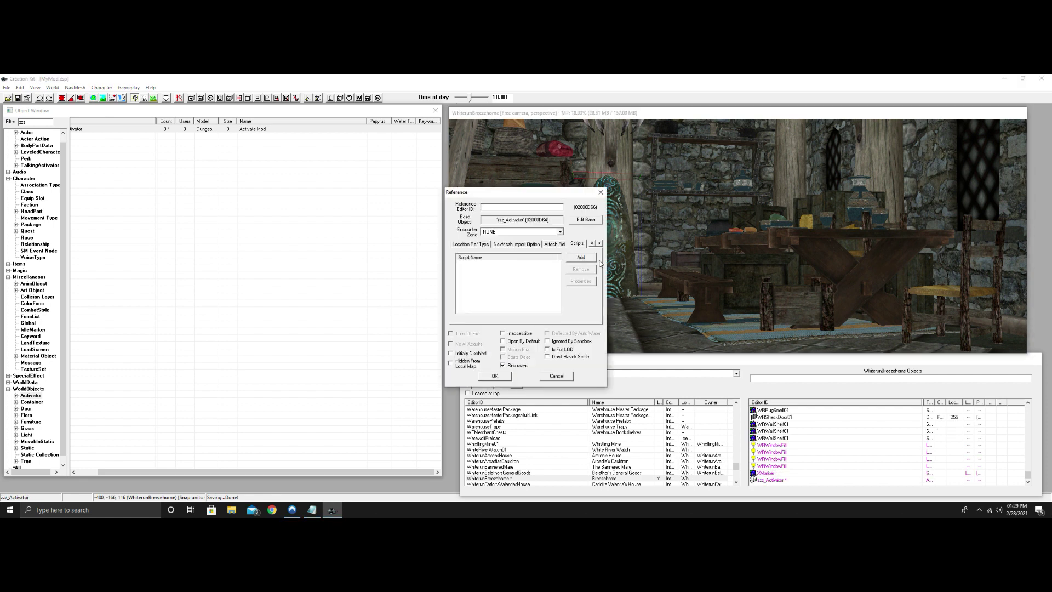
click(578, 261)
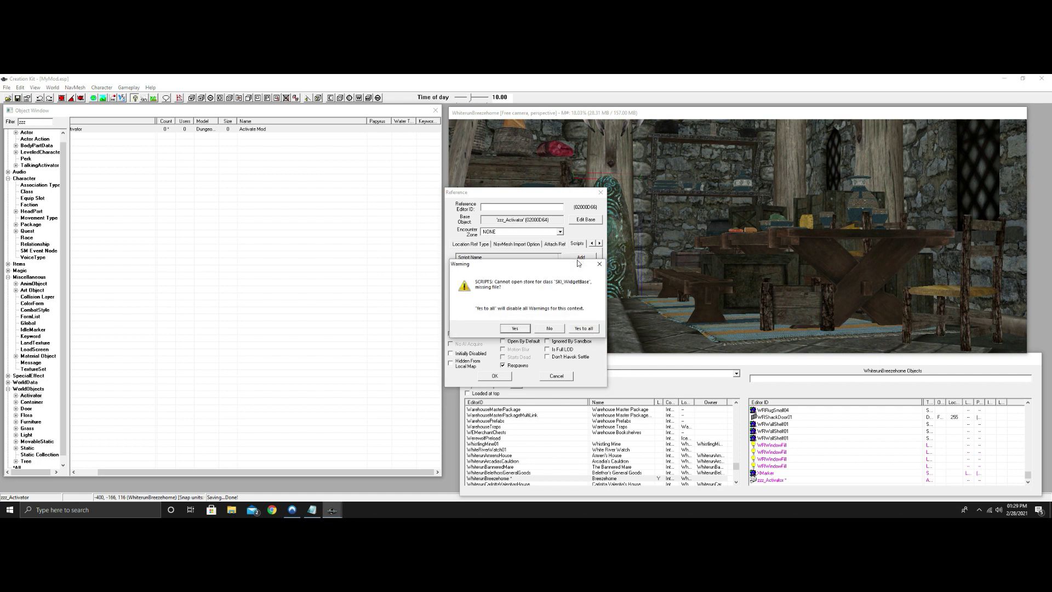
click(584, 329)
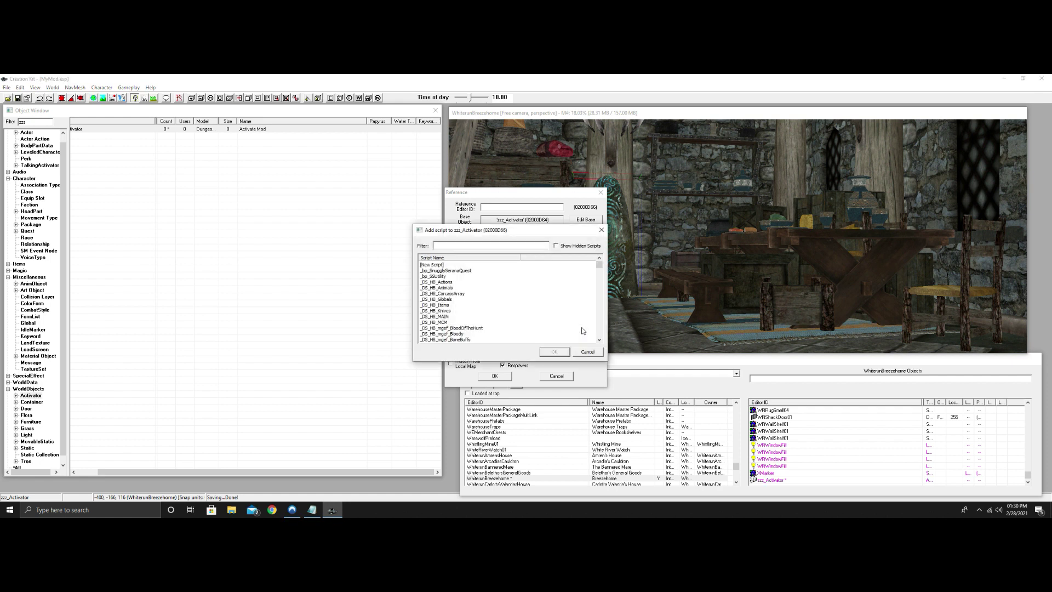
click(432, 266)
click(554, 353)
double_click(472, 263)
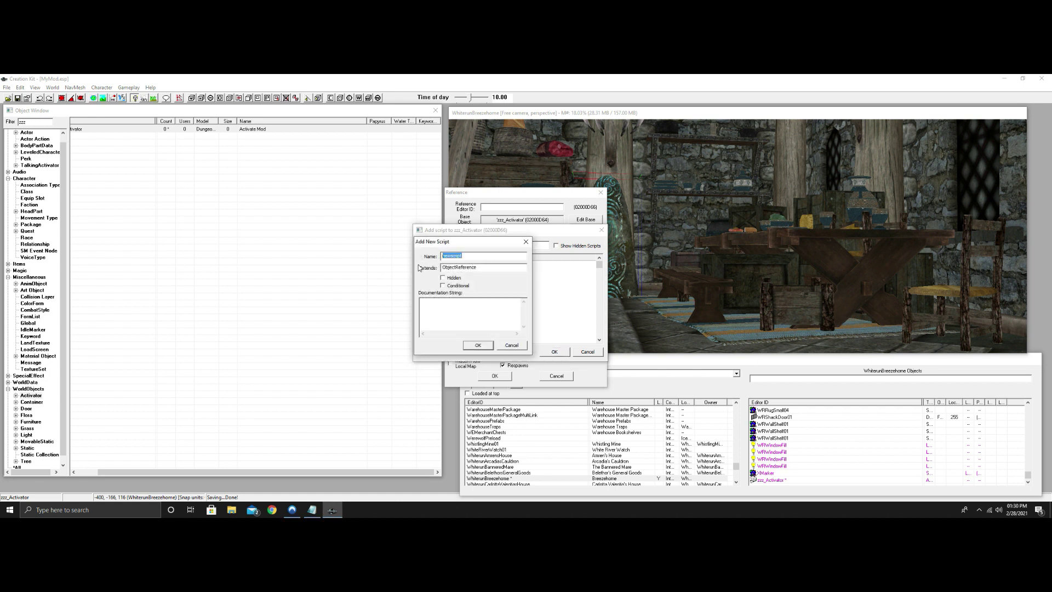
text(zzz_ActivateS)
click(478, 345)
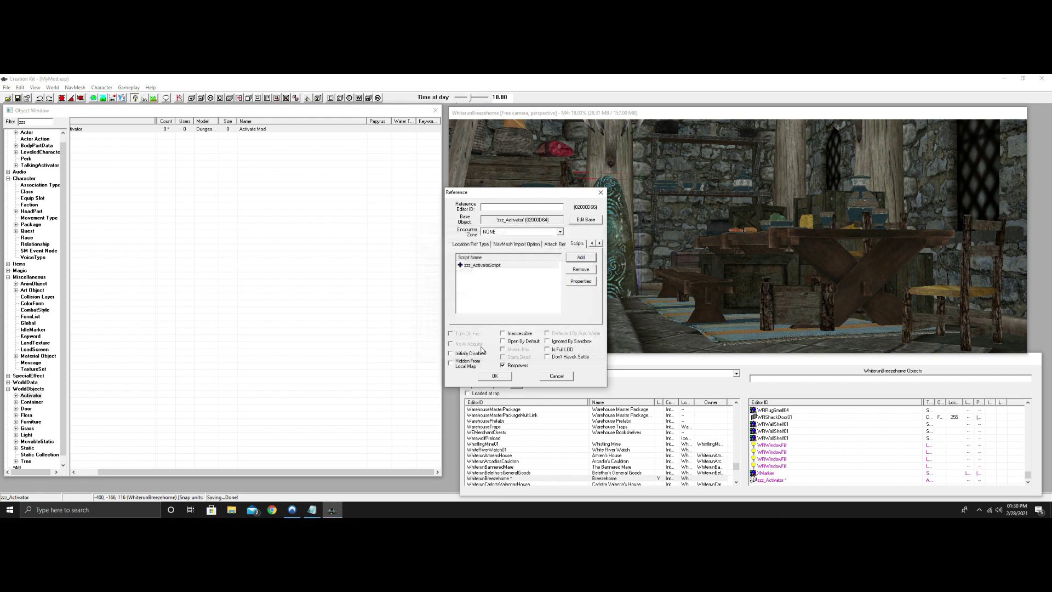
Add a Message property myMessage to zzz_ActivateScript and set it to zzz_MyMessage.
click(496, 266)
click(574, 284)
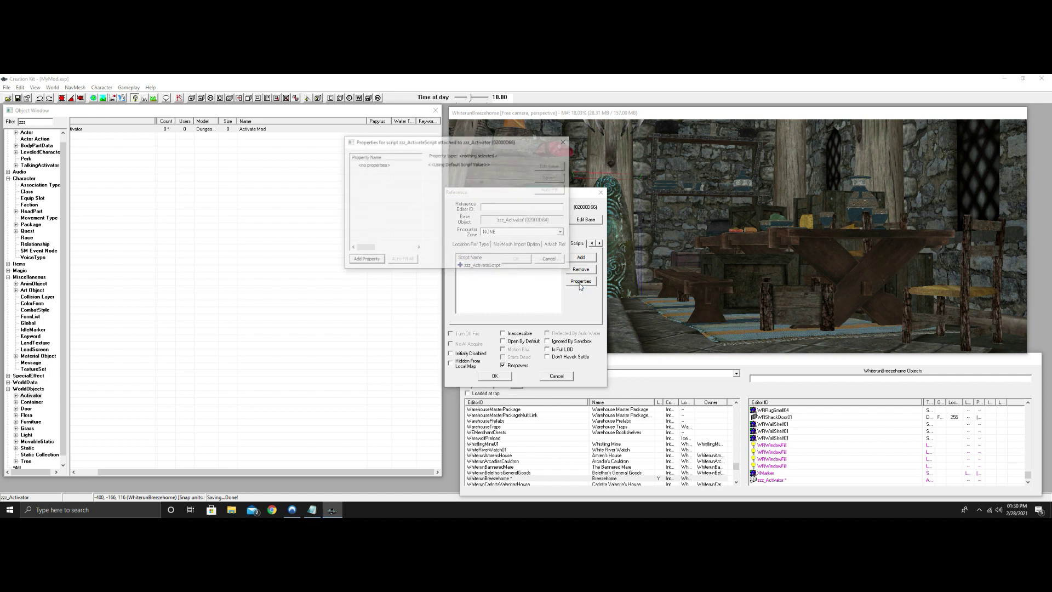
click(379, 260)
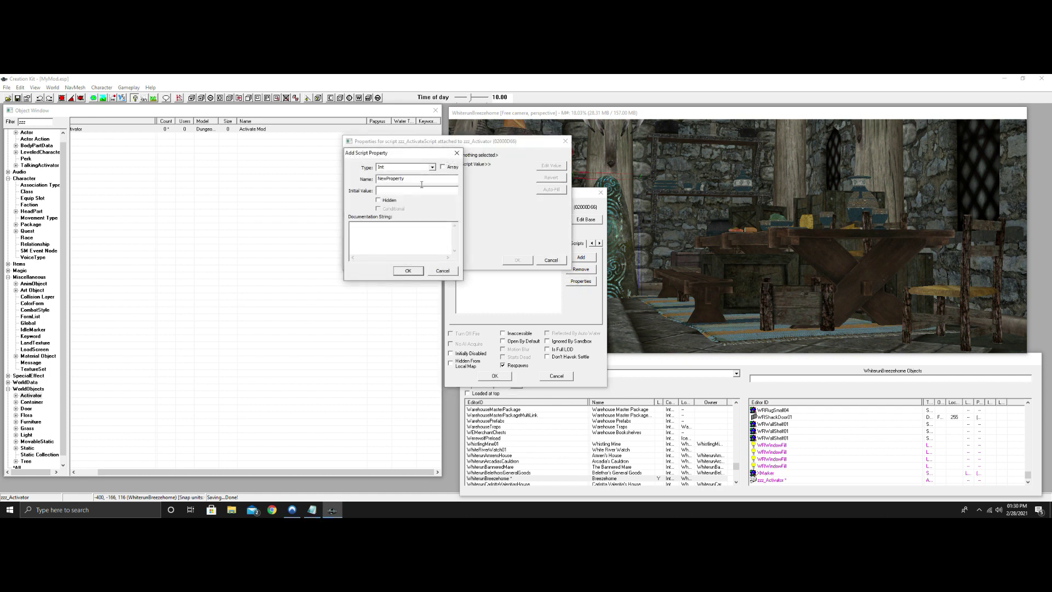
click(433, 167)
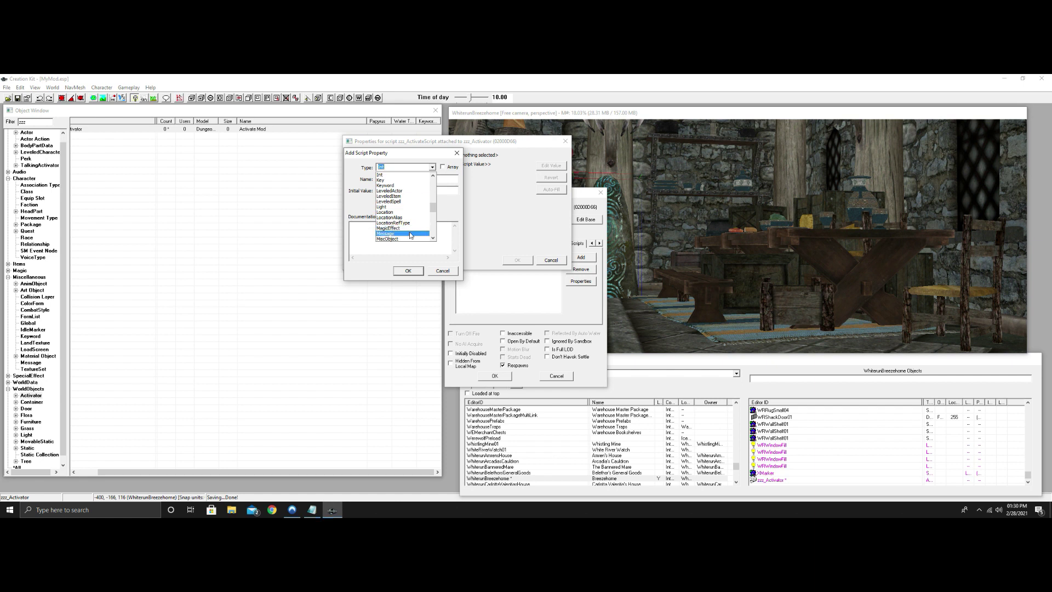
click(413, 224)
key(Tab)
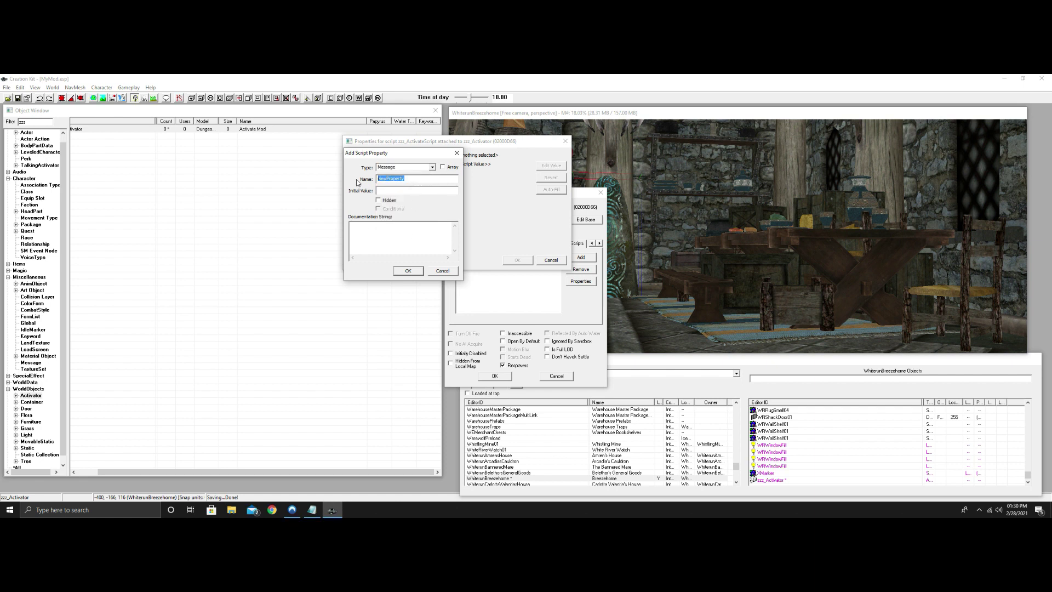
text(MyMessage)
click(407, 271)
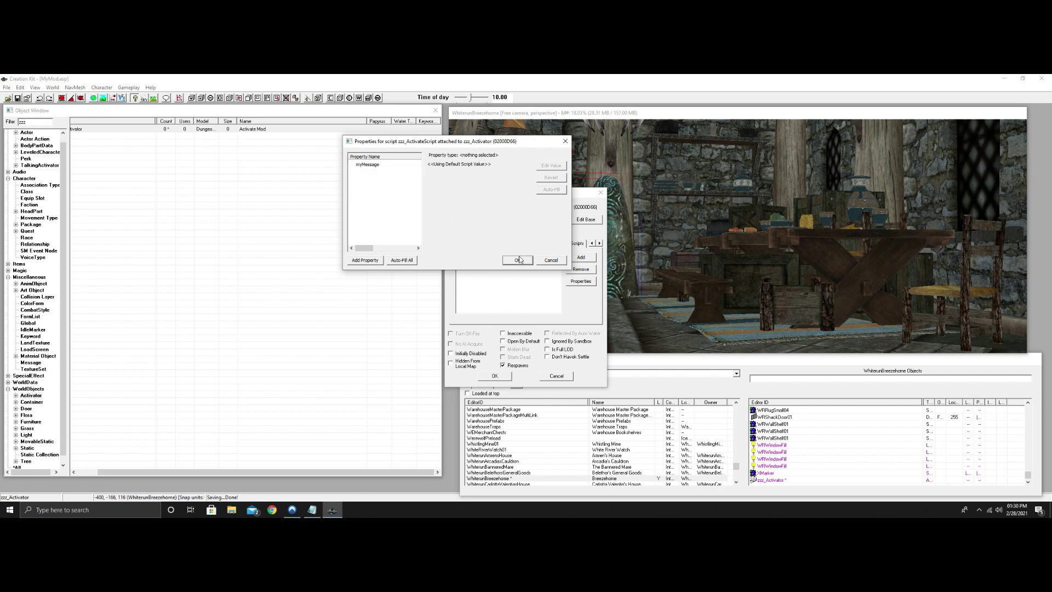
click(376, 165)
click(551, 165)
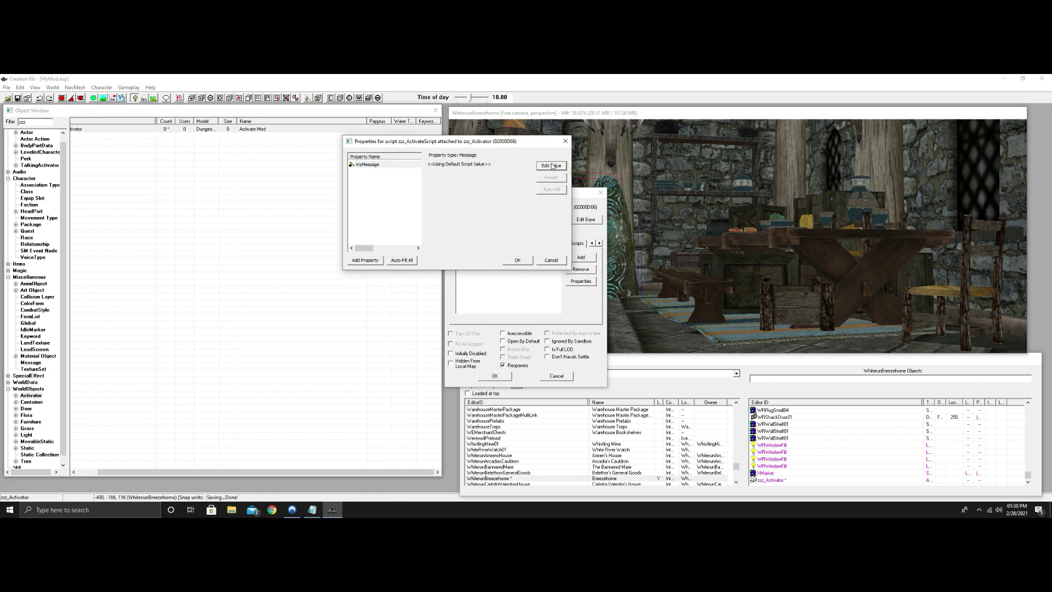
click(529, 165)
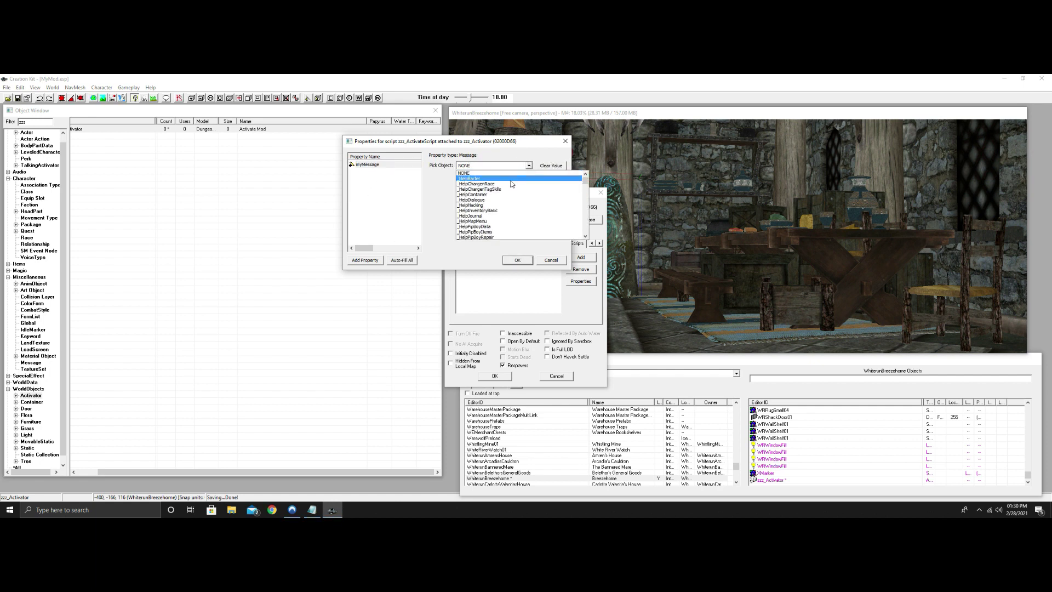
scroll(512, 208, down, 10)
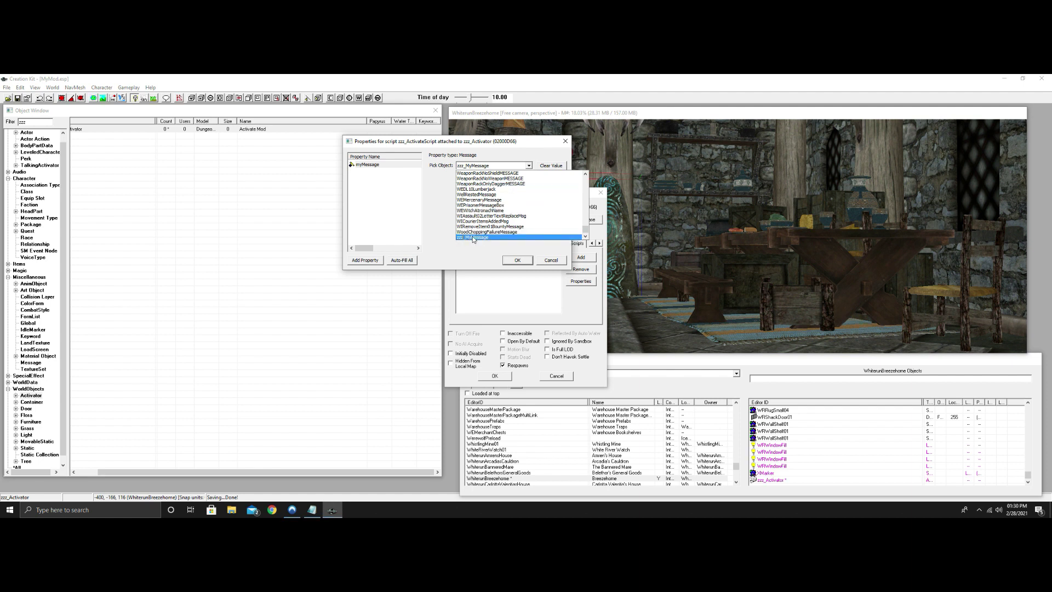
click(520, 237)
click(517, 260)
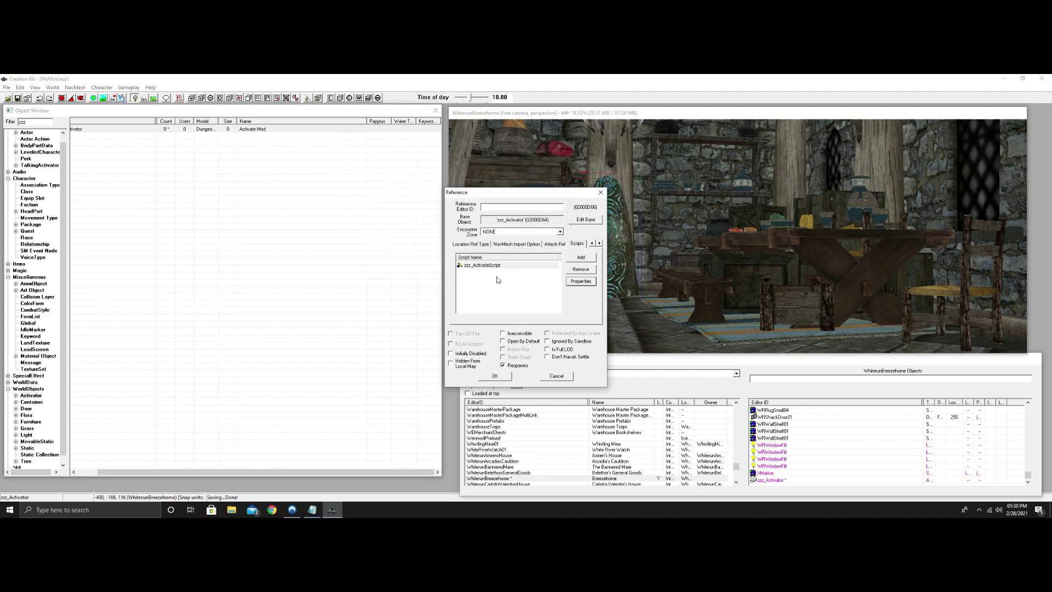
Add a Quest property myQuest and set it to the zzz_Activate quest.
click(581, 281)
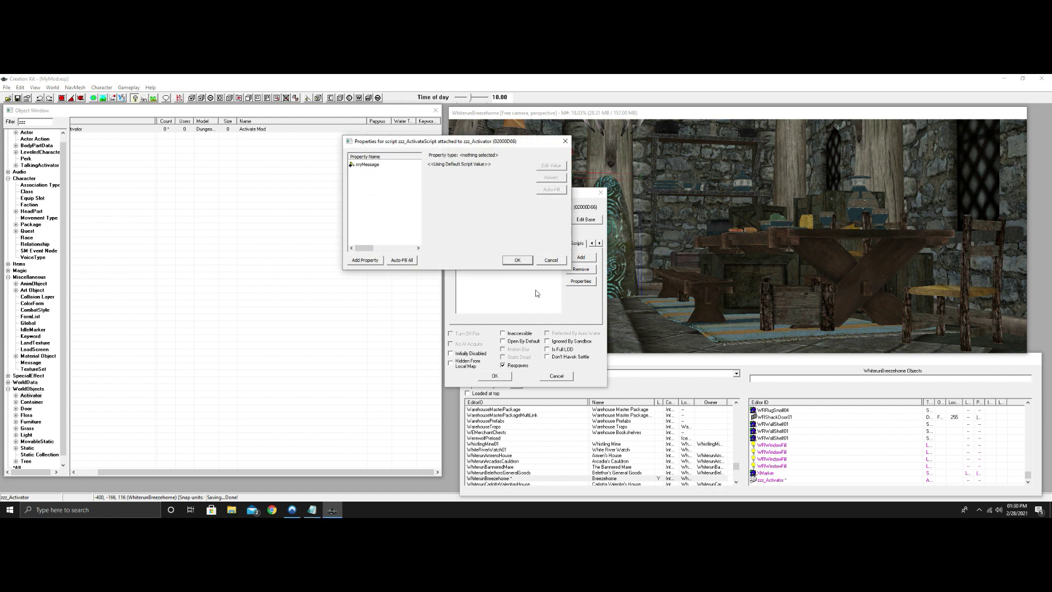
click(361, 260)
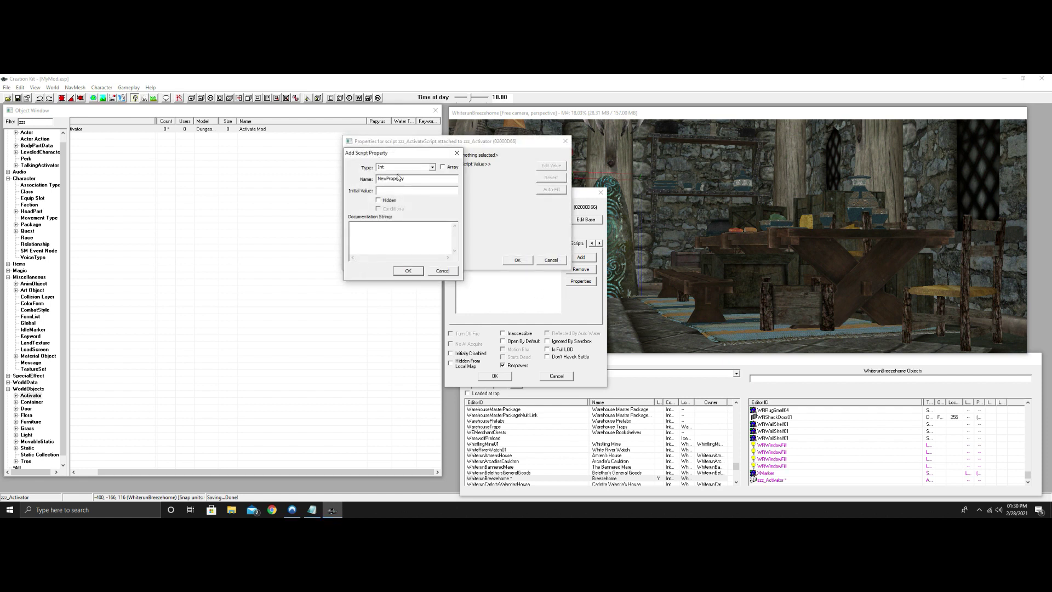
click(432, 167)
scroll(415, 220, down, 5)
click(393, 220)
drag(417, 177, 359, 185)
text(MyQuest)
click(409, 271)
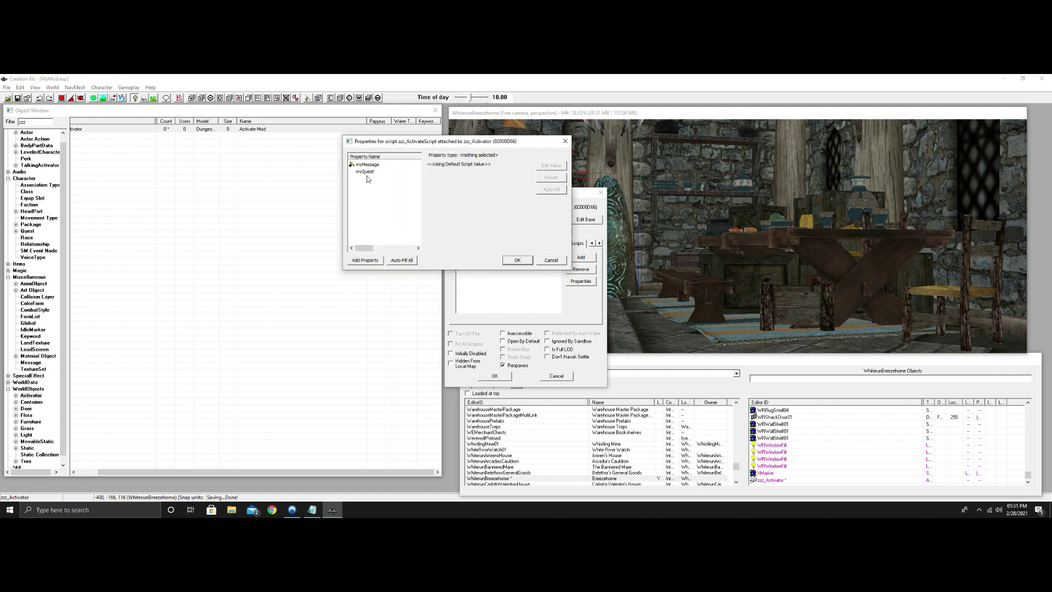
click(366, 172)
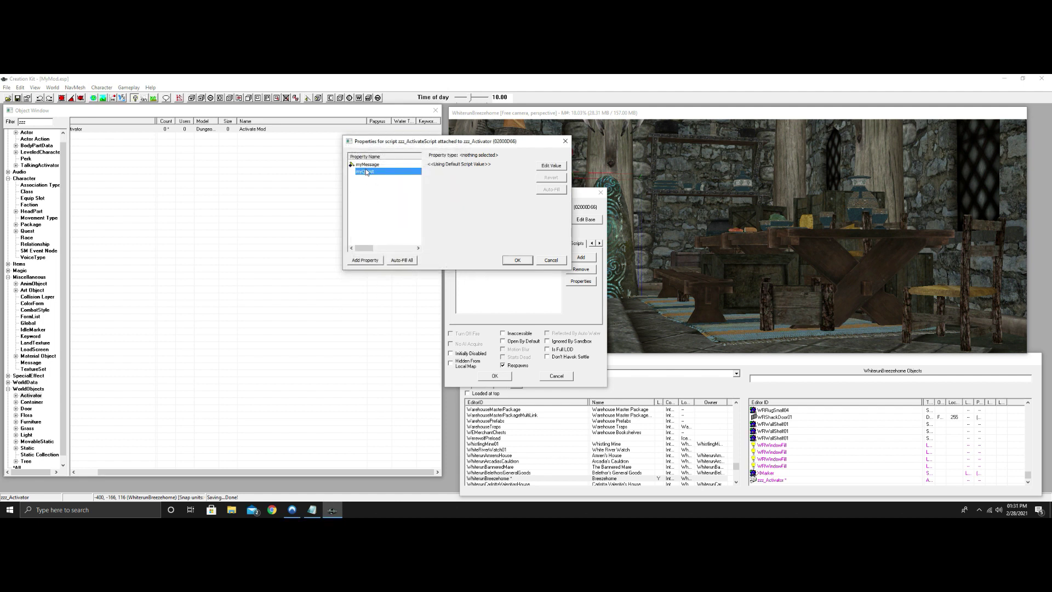
click(550, 166)
click(529, 166)
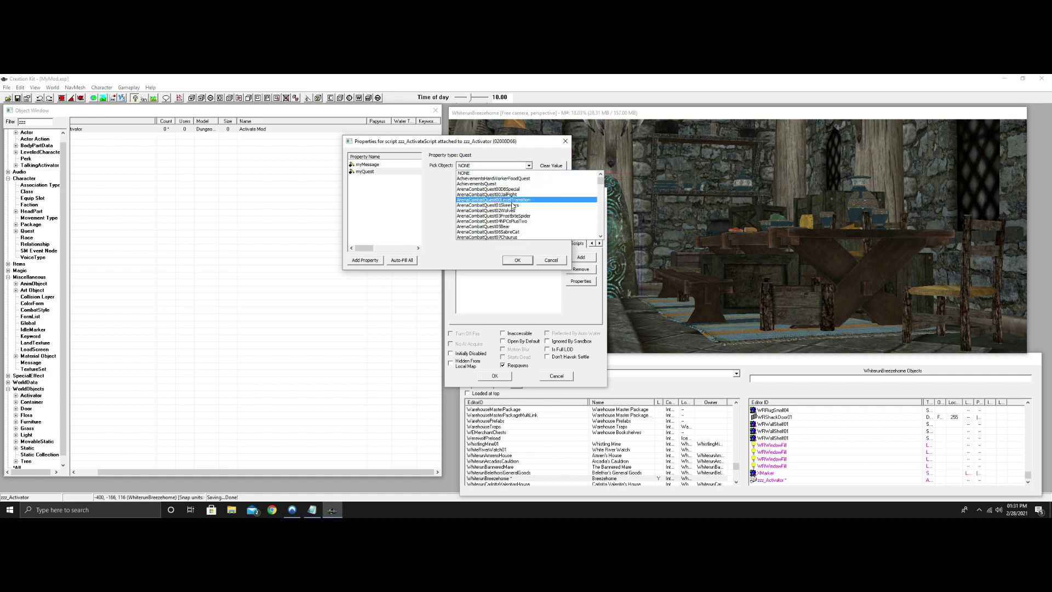
key(z)
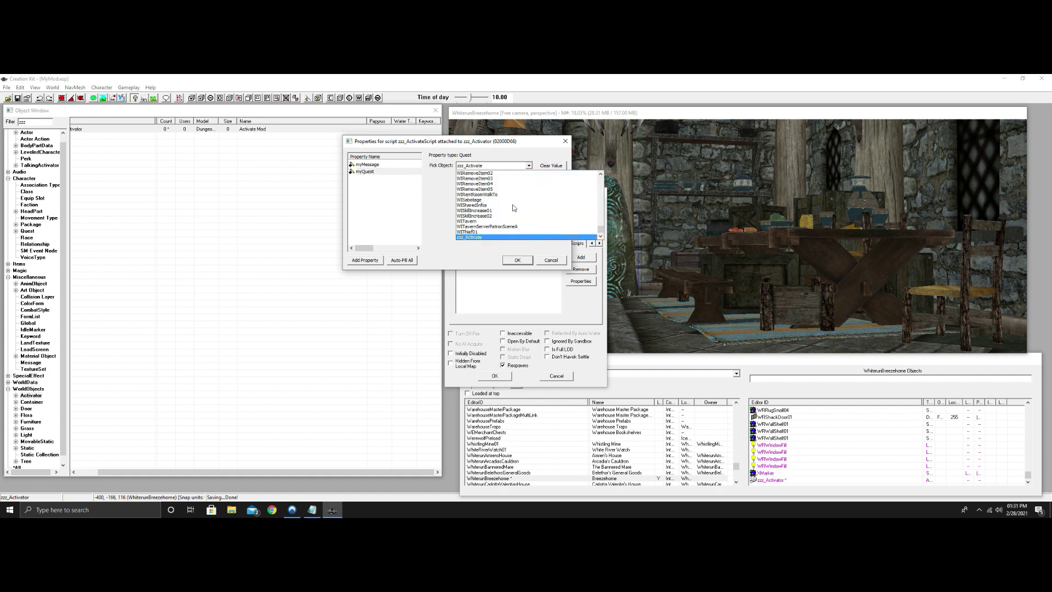
click(494, 237)
click(521, 260)
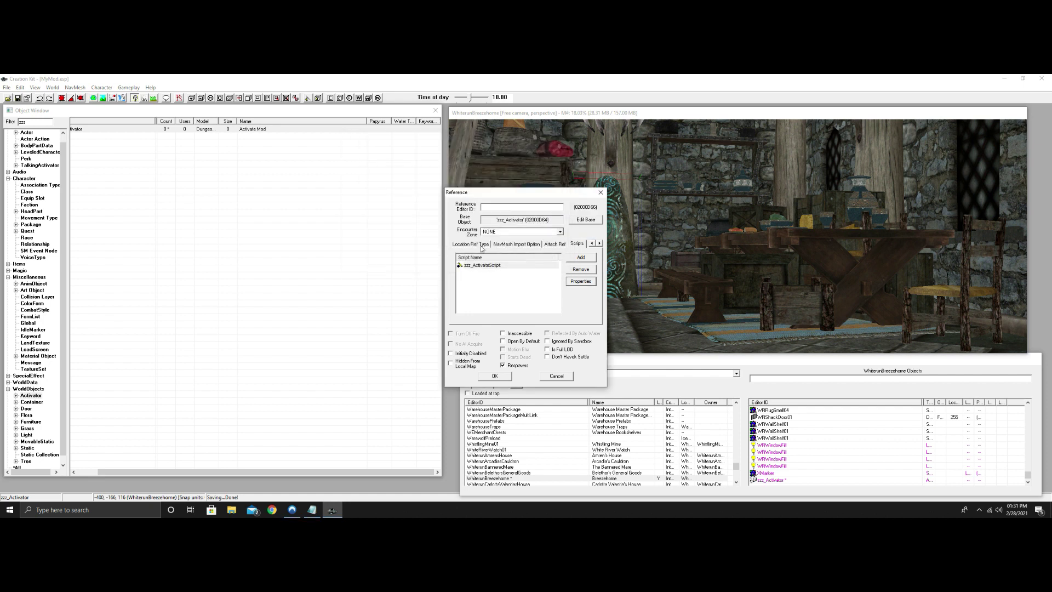
Open zzz_ActivateScript's source and copy the OnActivate event and Menu function from Notepad.
right_click(500, 267)
click(539, 316)
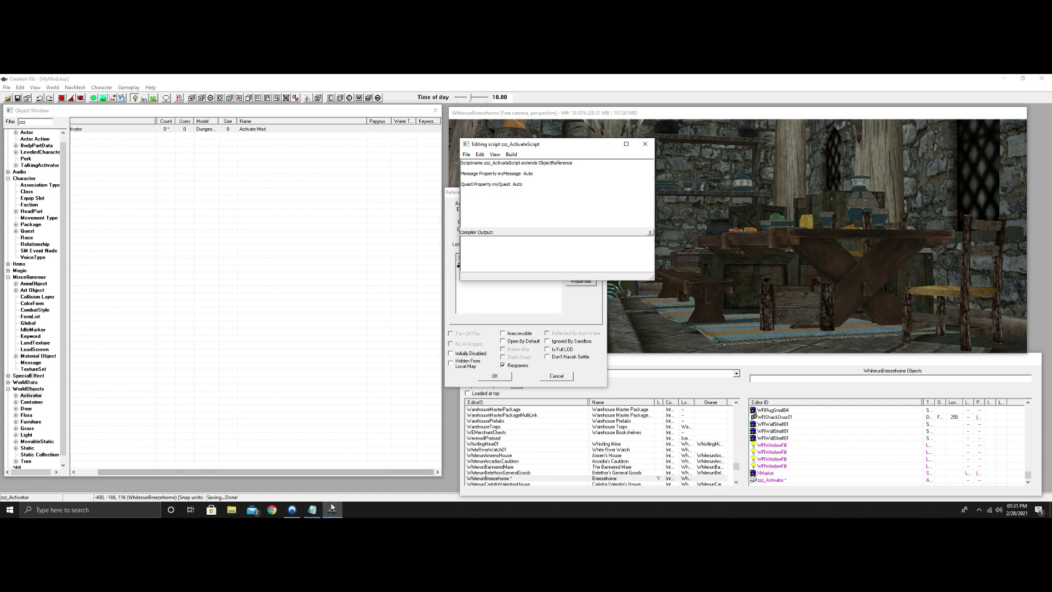
click(312, 510)
scroll(835, 250, down, 2)
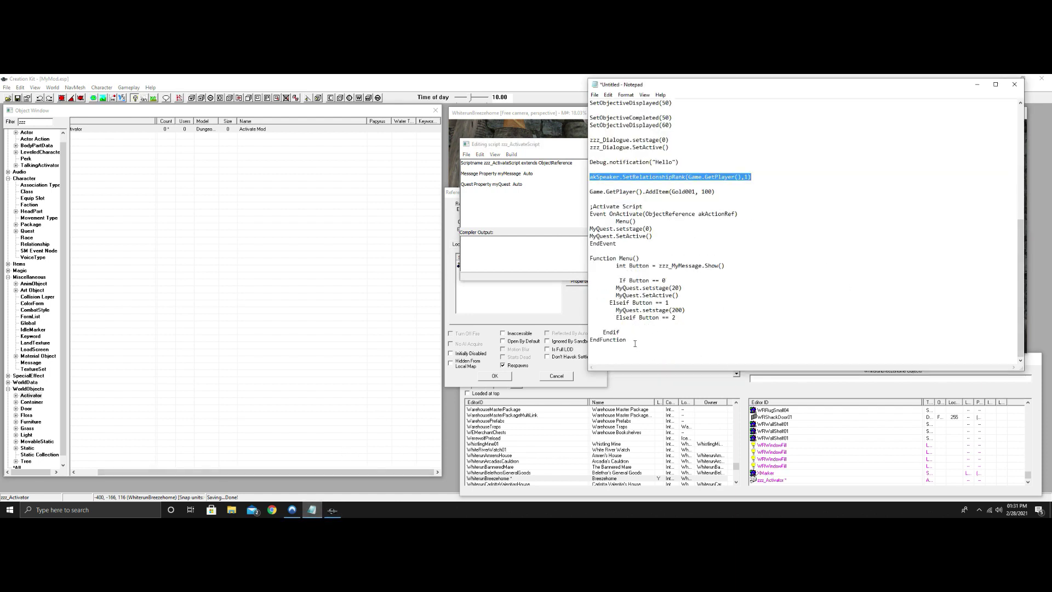
drag(633, 341, 587, 219)
right_click(633, 216)
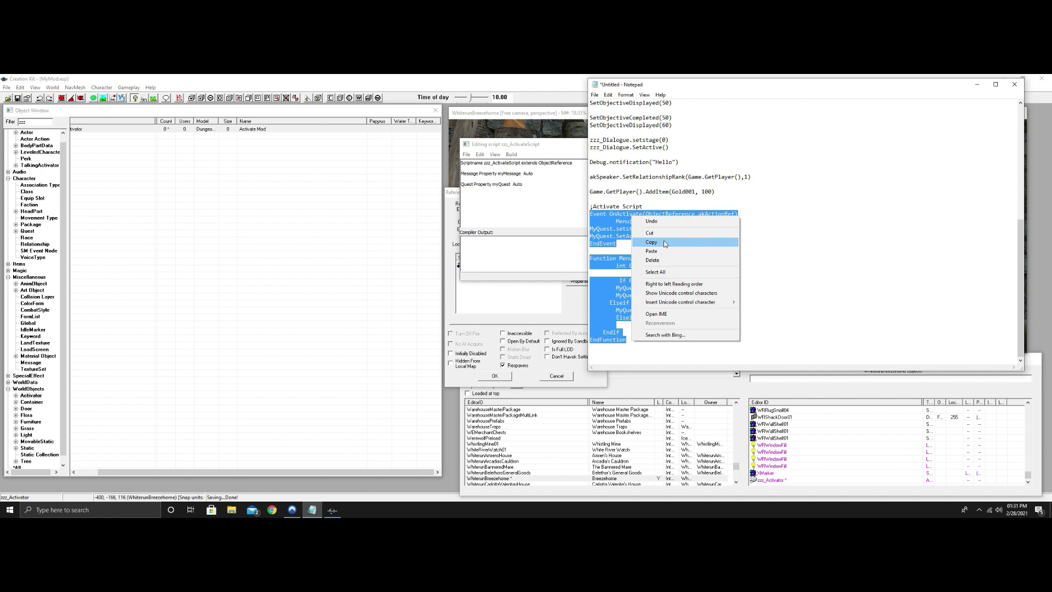
click(665, 241)
Paste the code into the script editor and remove the zzz_ prefix from zzz_MyMessage.
click(531, 188)
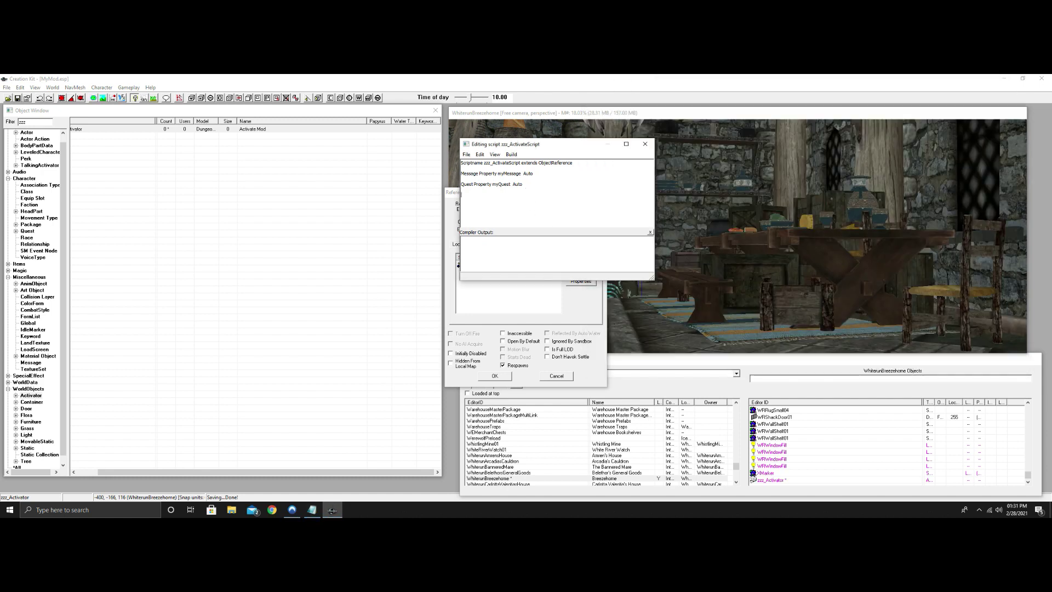
key(ctrl+v)
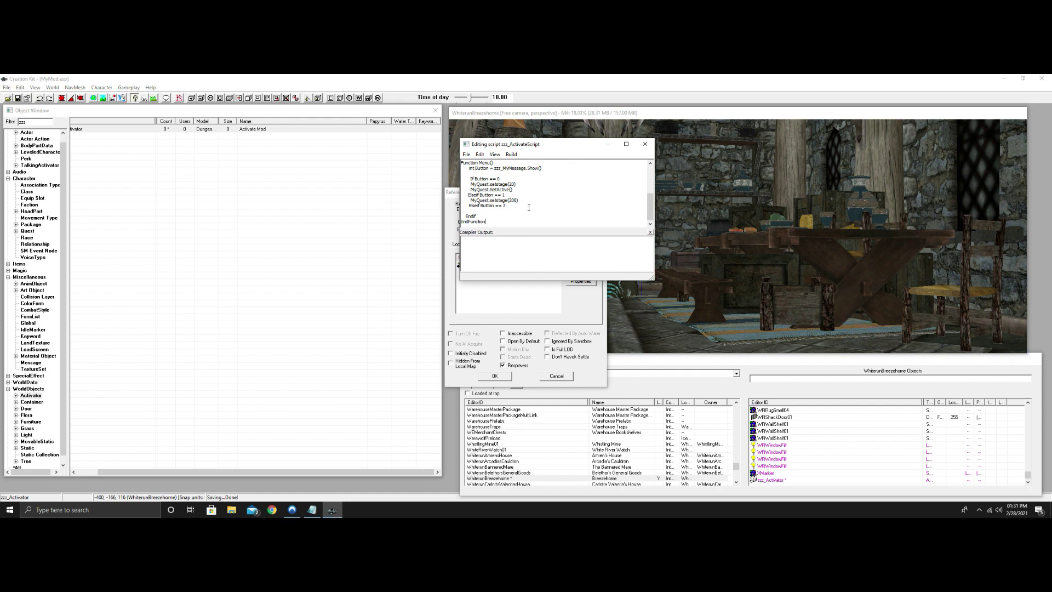
scroll(542, 203, up, 5)
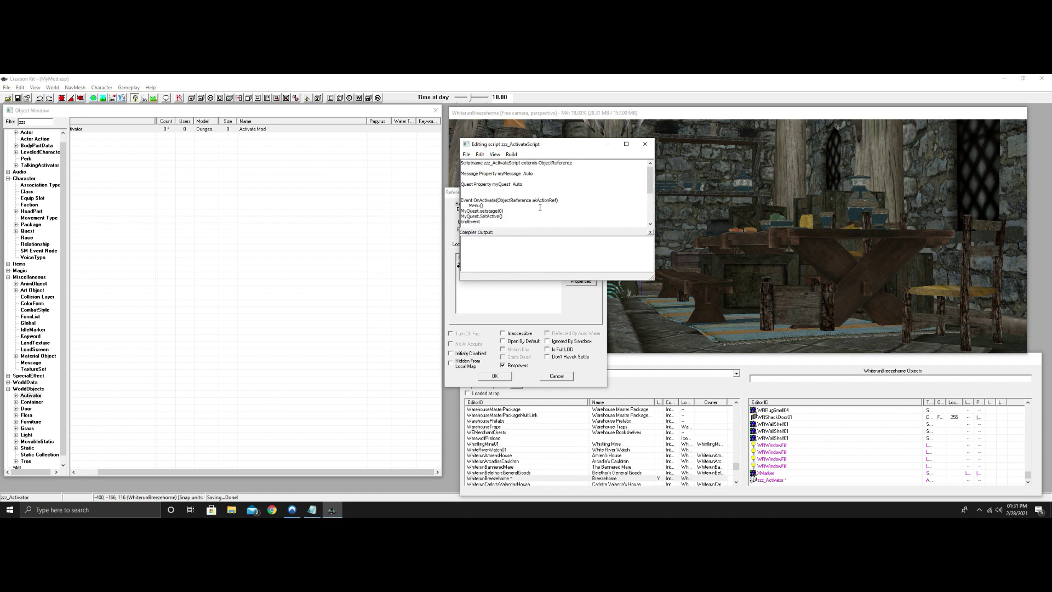
scroll(539, 207, down, 2)
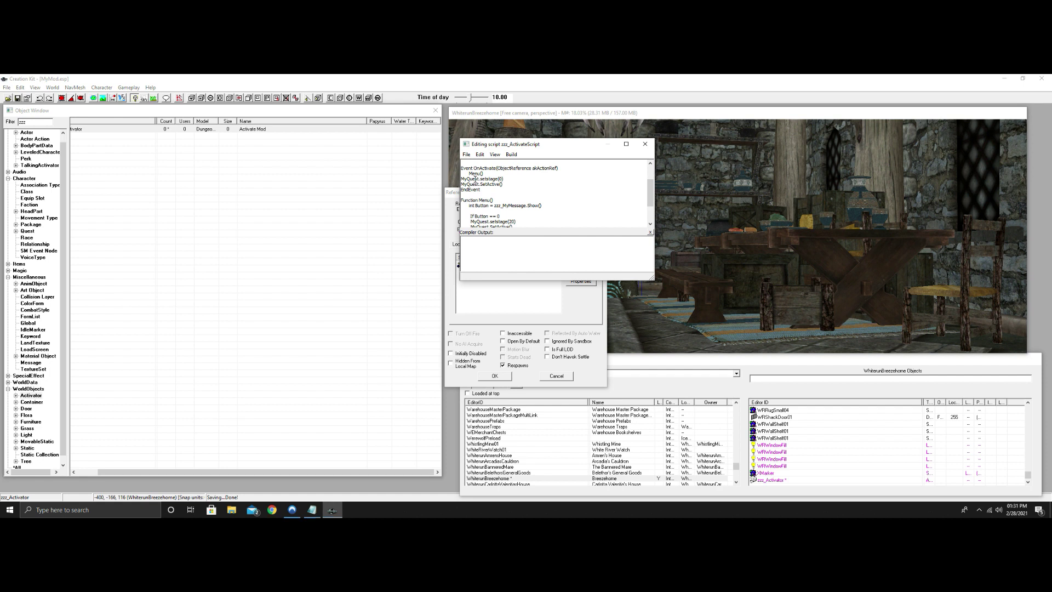
scroll(495, 222, down, 2)
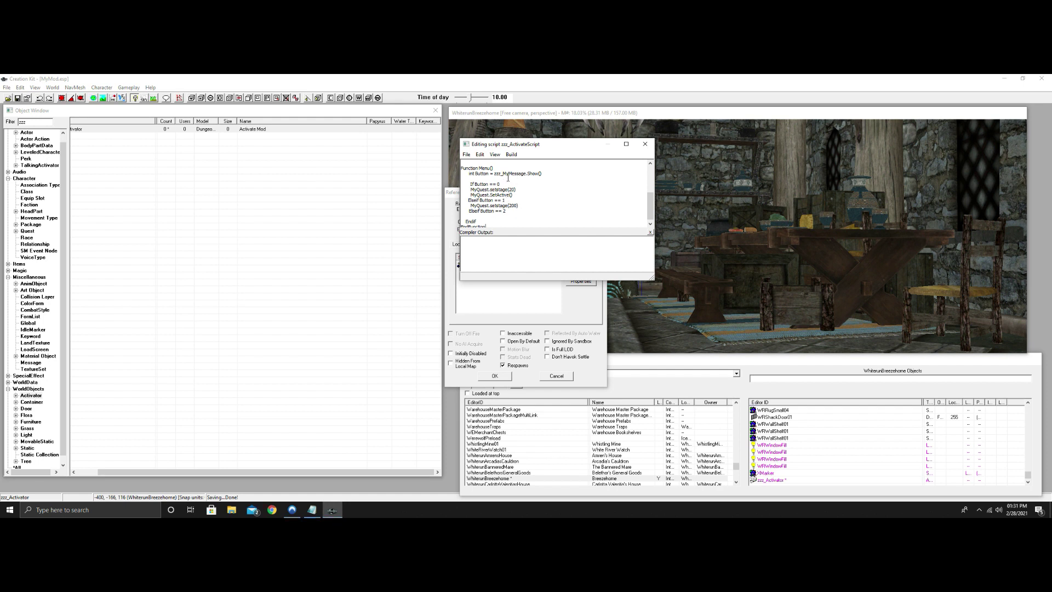
key(BackSpace)
key(BackSpace)
key(BackSpace)
key(BackSpace)
scroll(528, 181, down, 1)
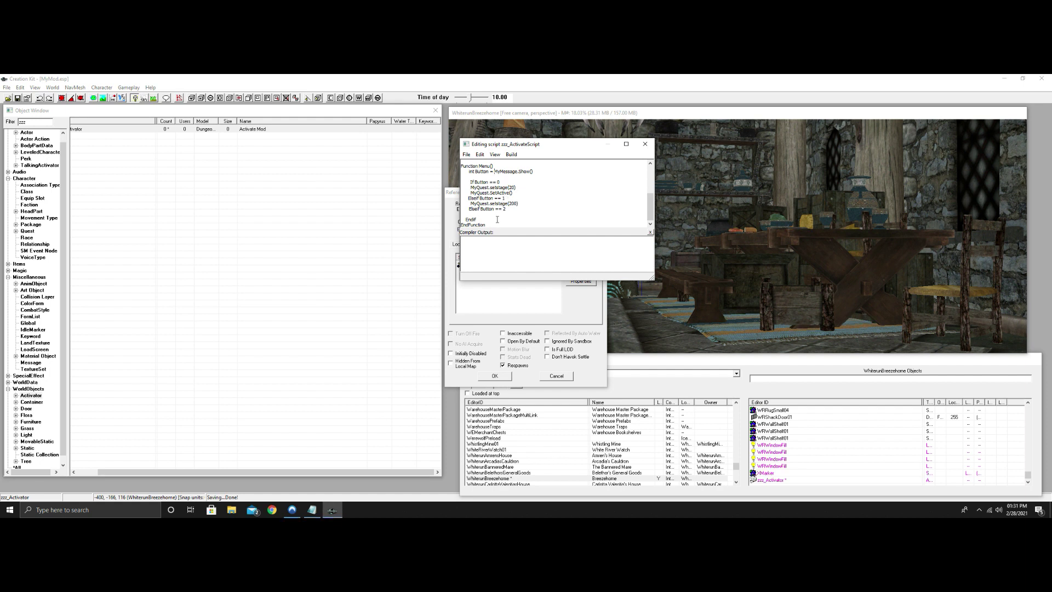
Save and compile zzz_ActivateScript, close the script editor, and confirm the Reference dialog.
click(467, 154)
click(479, 165)
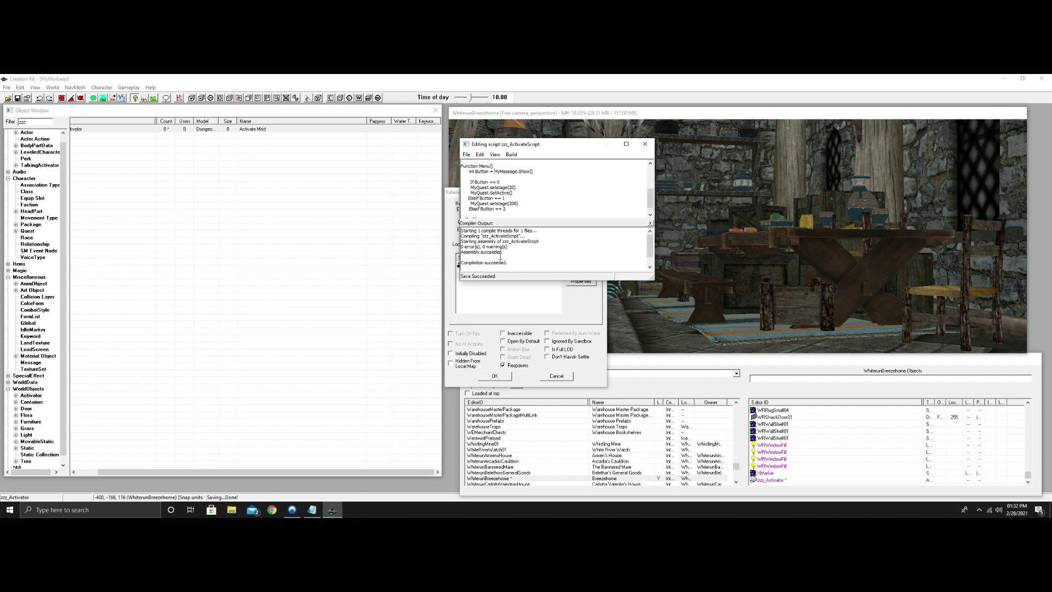
click(645, 143)
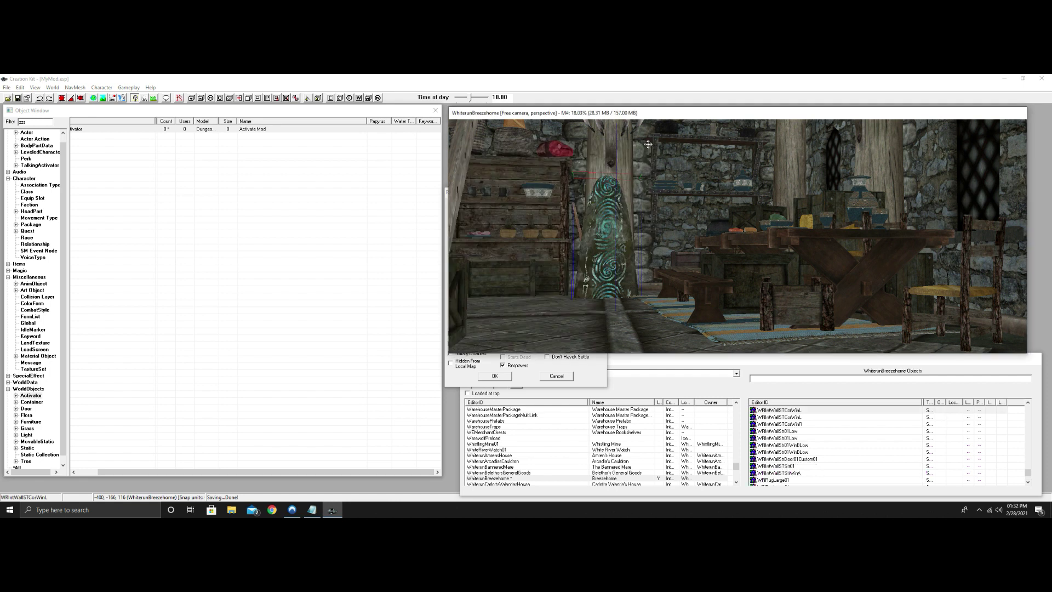
click(583, 382)
click(645, 145)
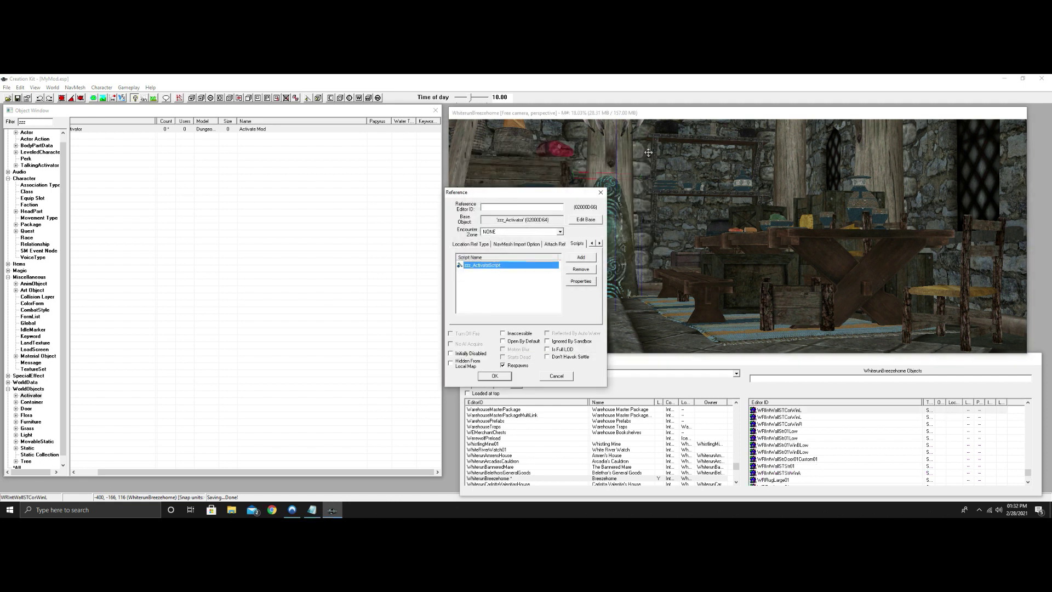
click(500, 377)
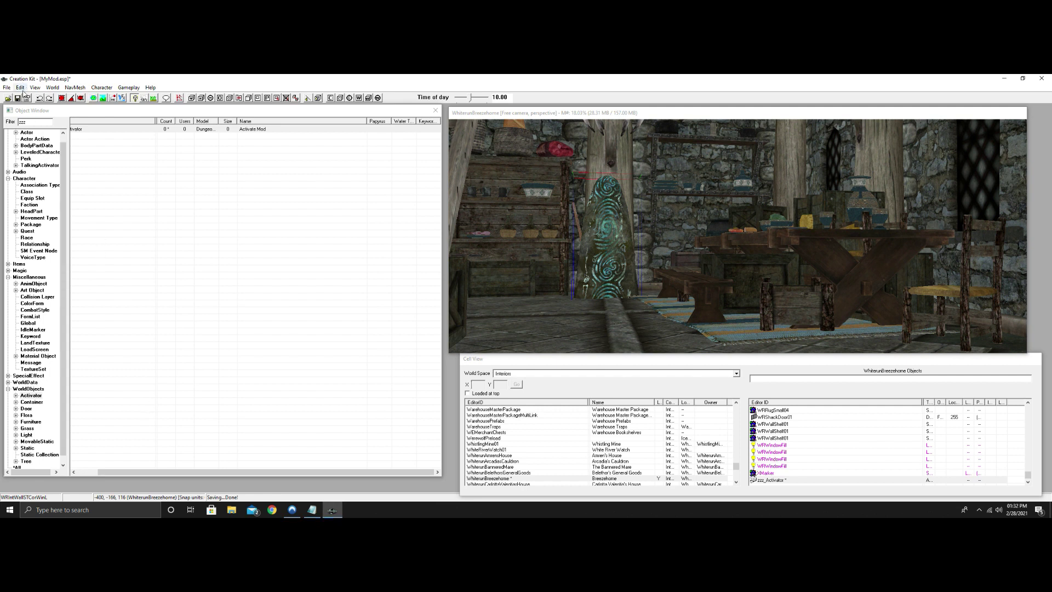
click(212, 472)
Name the zzz_Dialogue quest 'Dialogue Quest', set its type to Side Quests, check its stages, and close it.
drag(212, 474, 192, 474)
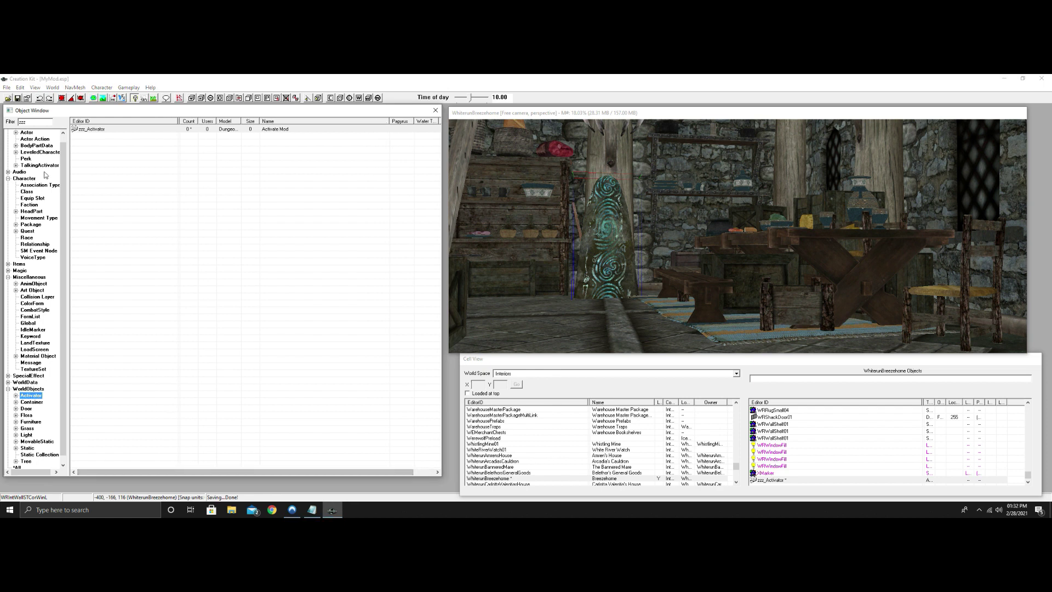
click(25, 232)
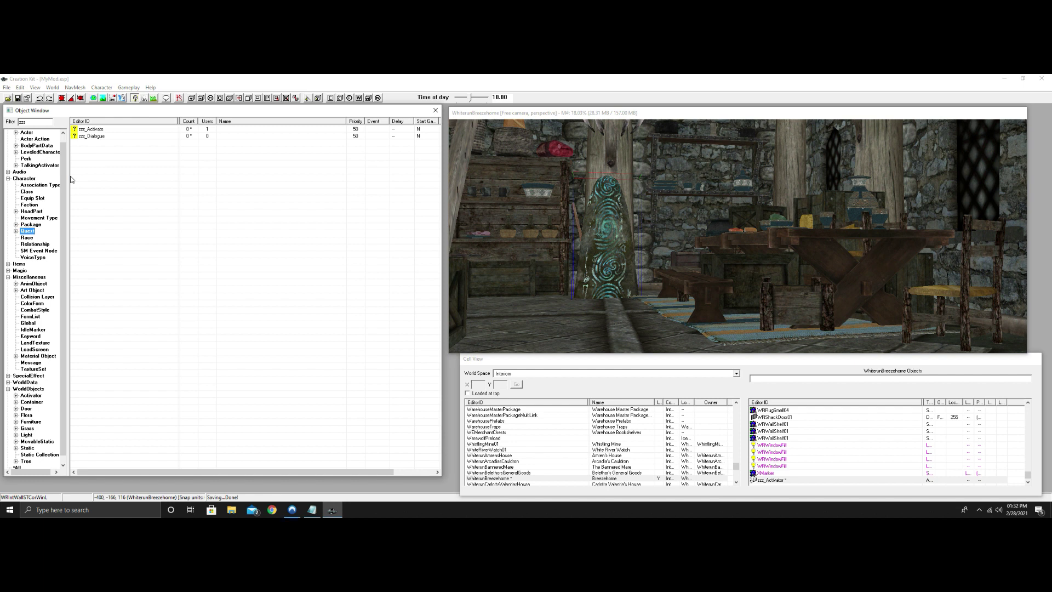
double_click(102, 137)
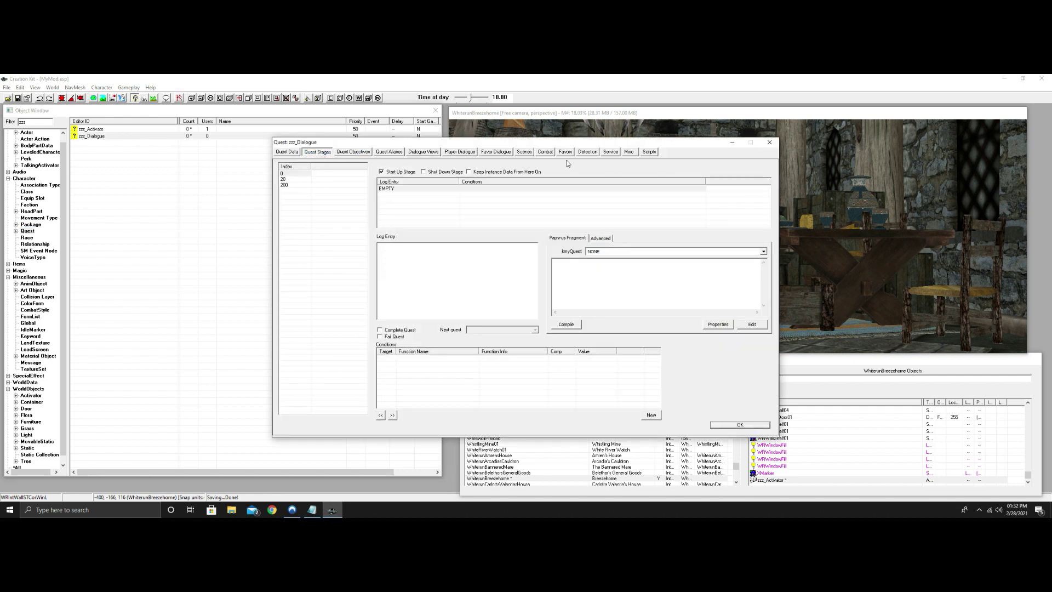
click(285, 153)
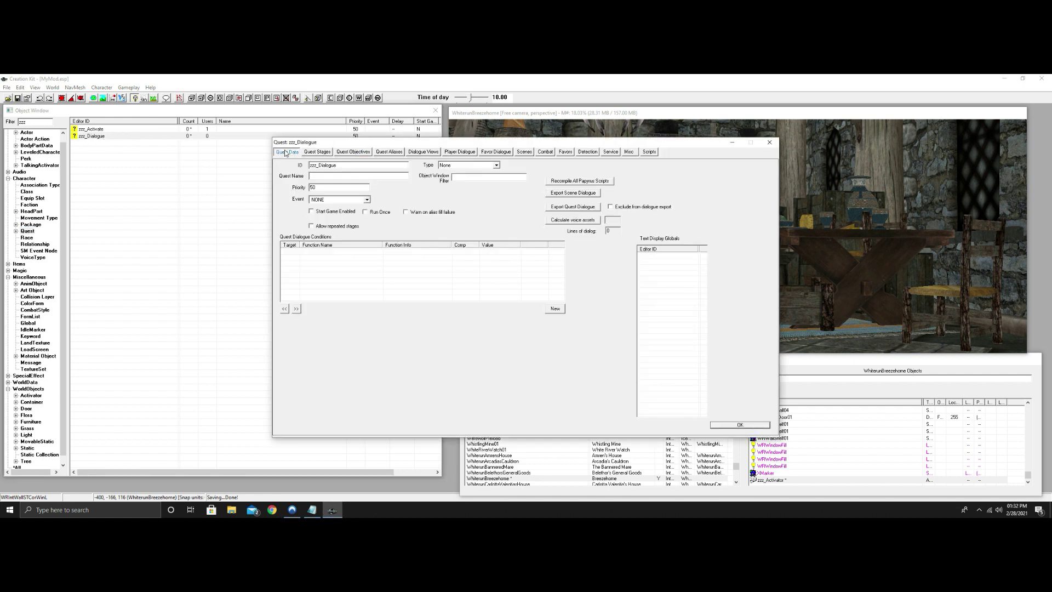
click(329, 178)
click(496, 165)
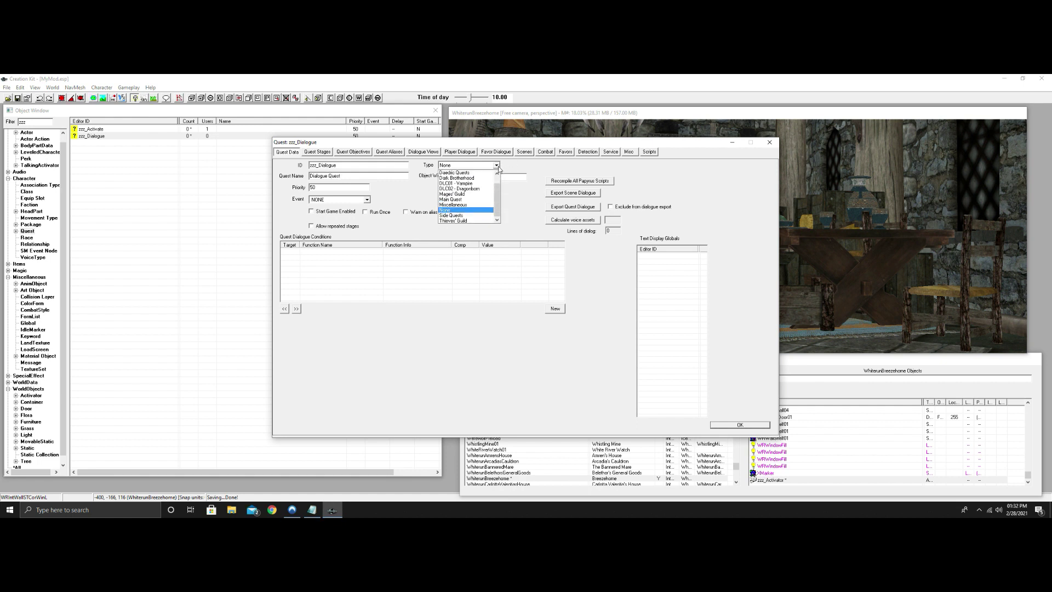
click(476, 215)
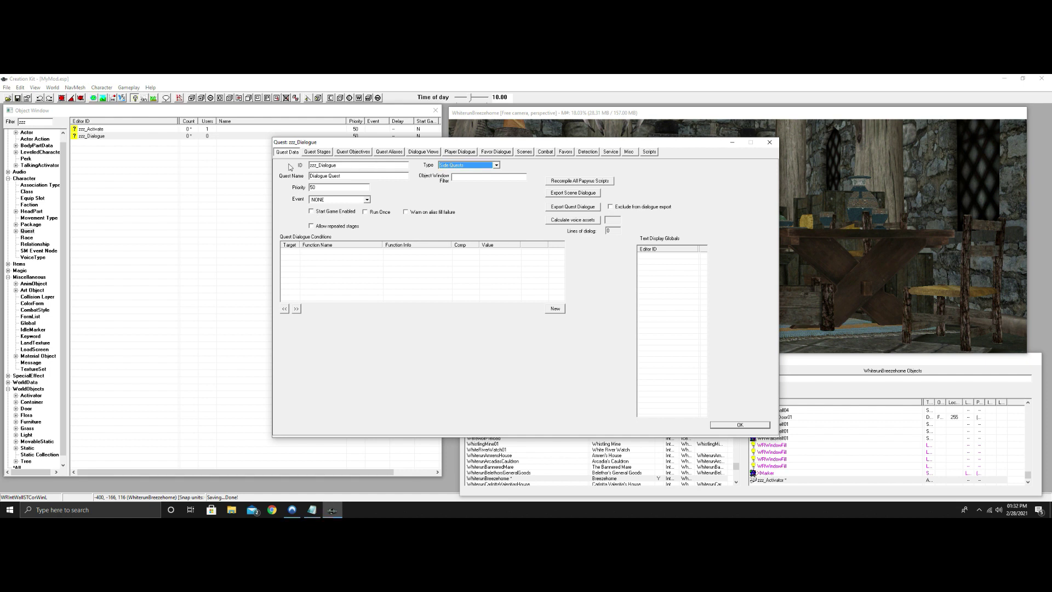
click(320, 152)
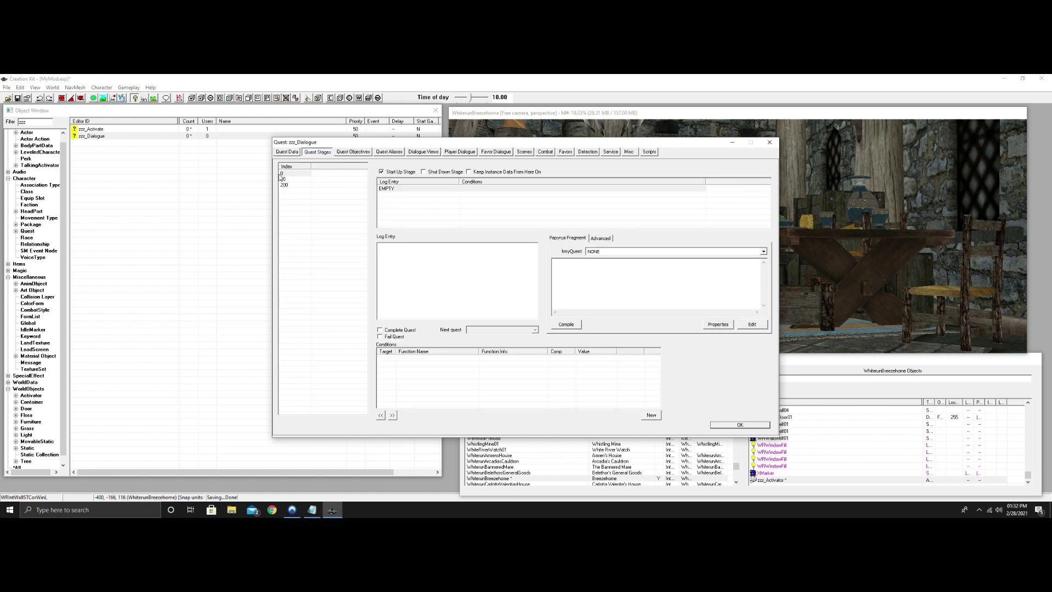
click(290, 174)
click(748, 426)
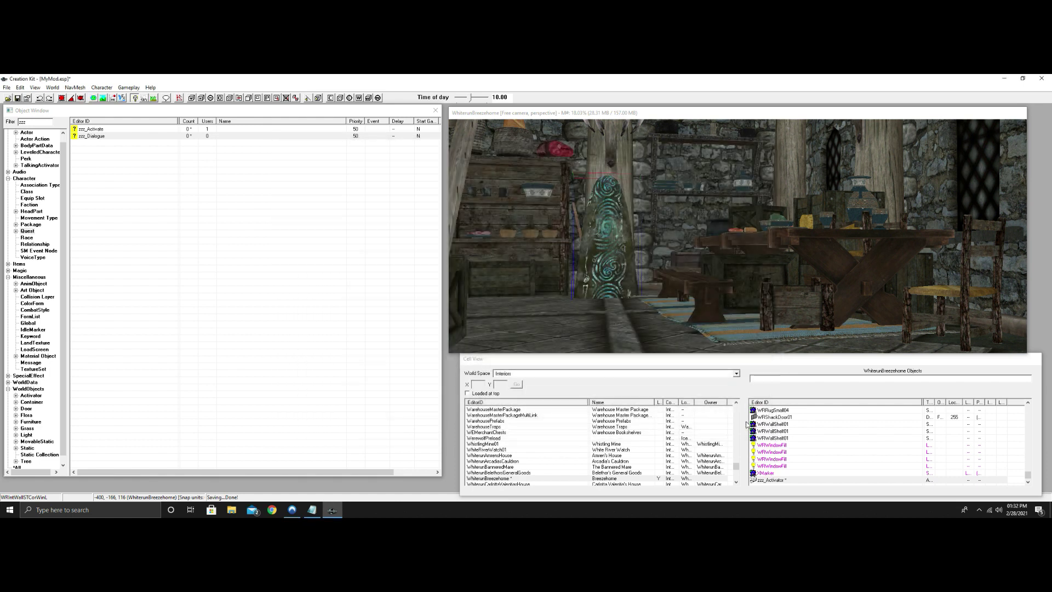
Open the zzz_Activate quest and add a new log entry to stage 20.
click(91, 130)
double_click(91, 132)
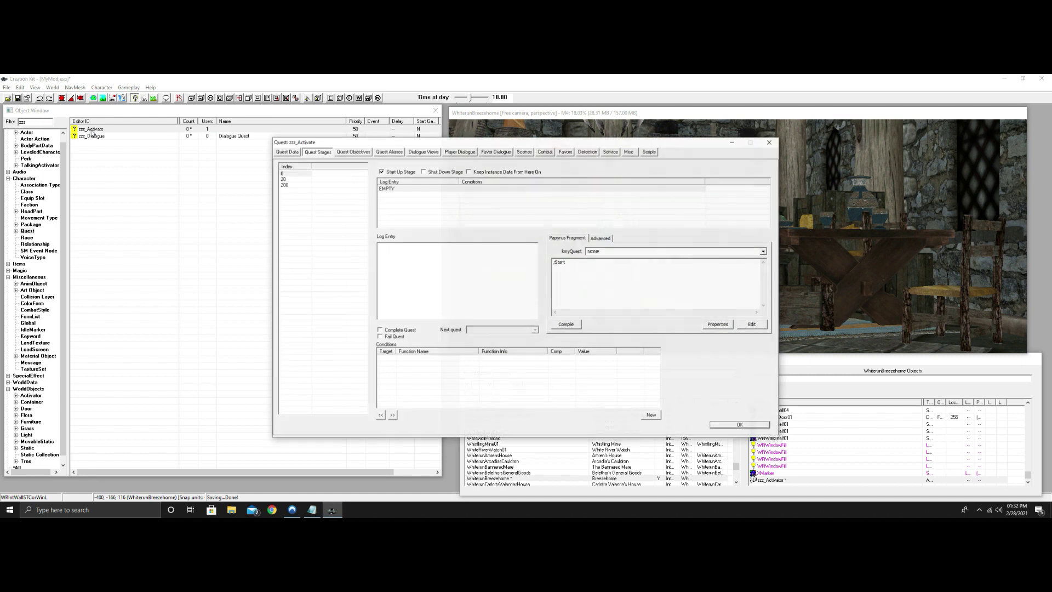
click(287, 179)
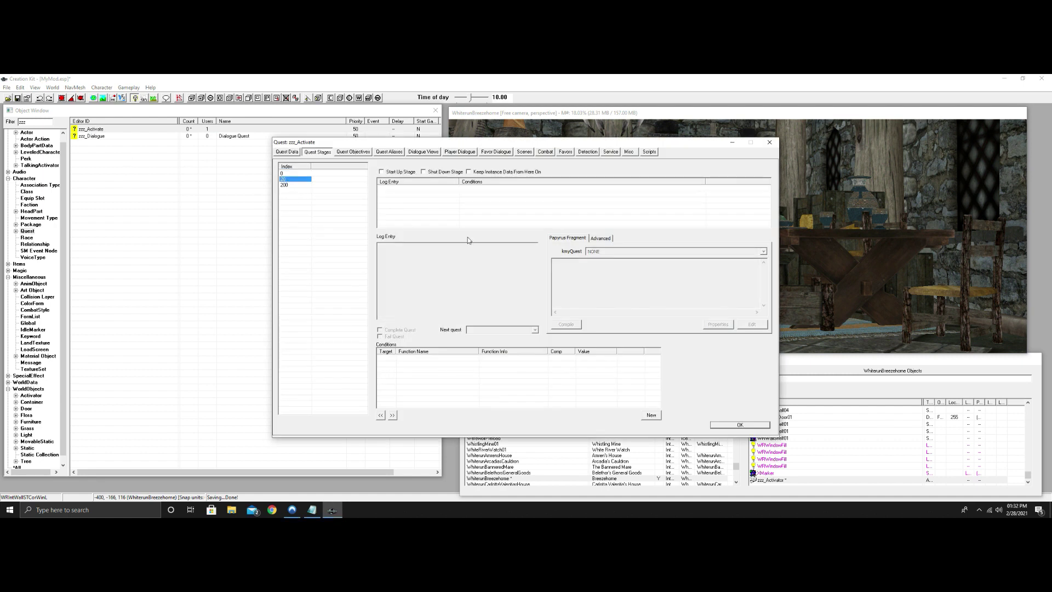
right_click(494, 195)
click(509, 199)
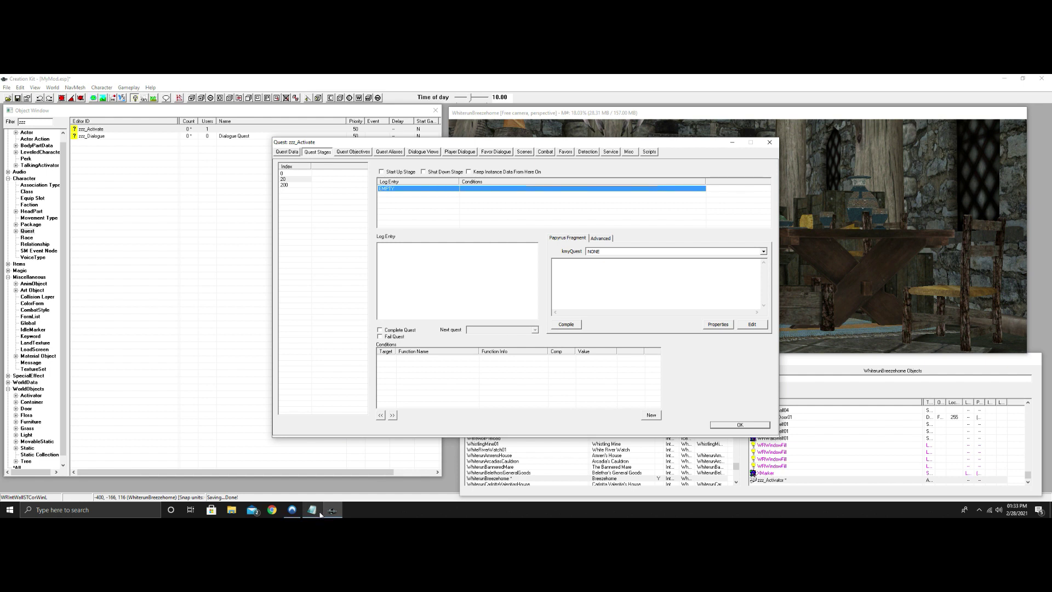
Add a Quest property zzz_Dialogue to the fragment script, linked to the zzz_Dialogue quest.
mouse_move(321, 514)
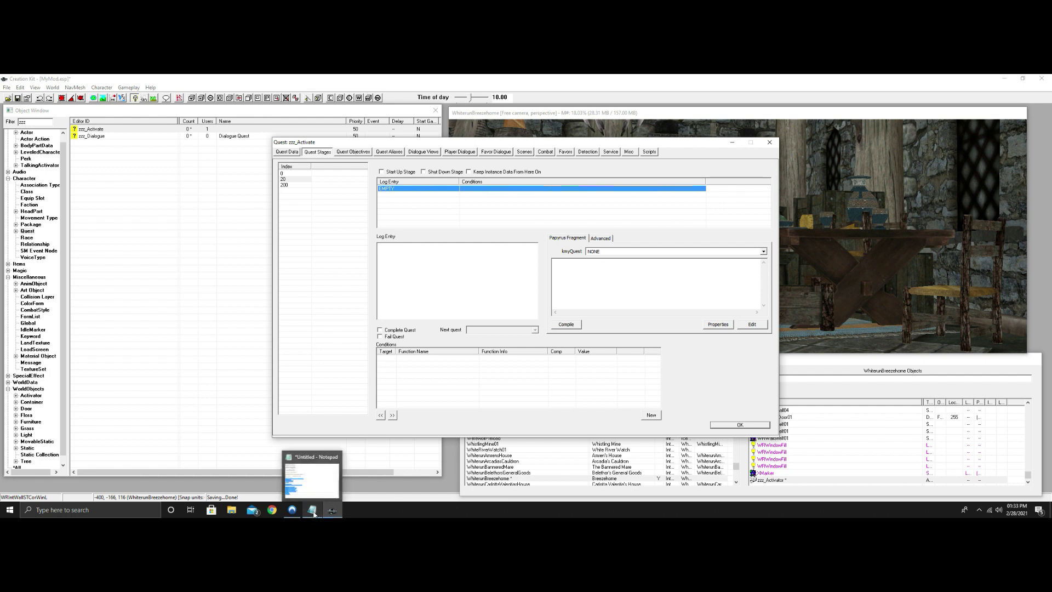
click(718, 323)
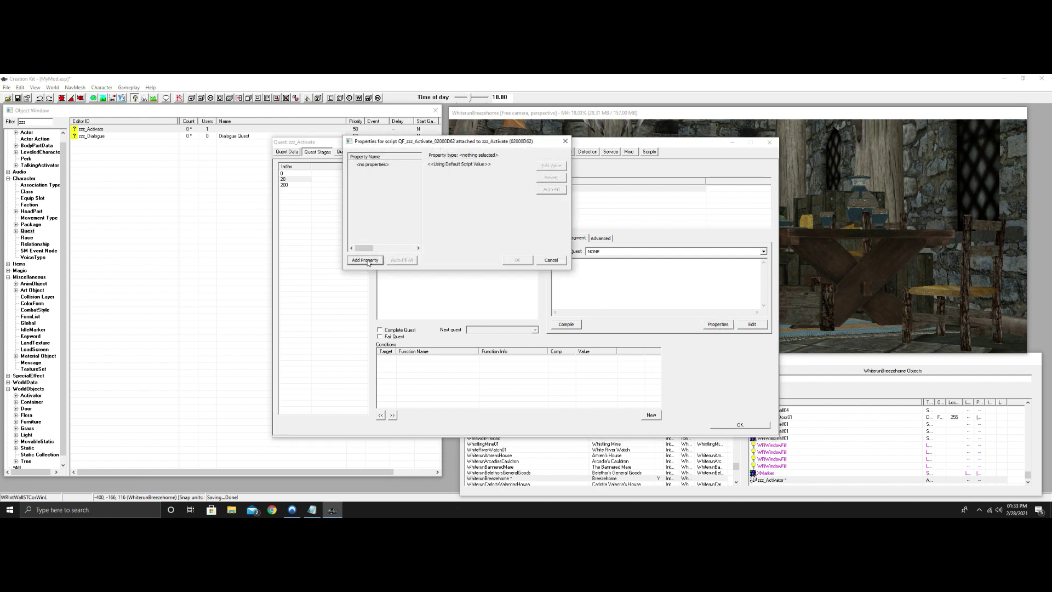
click(365, 261)
click(433, 167)
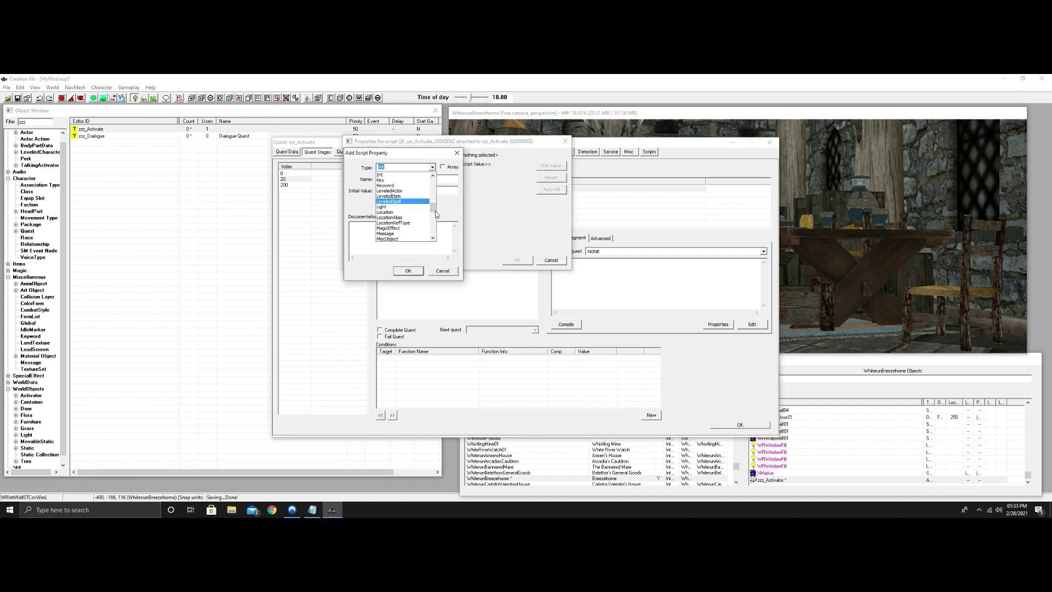
scroll(420, 213, down, 2)
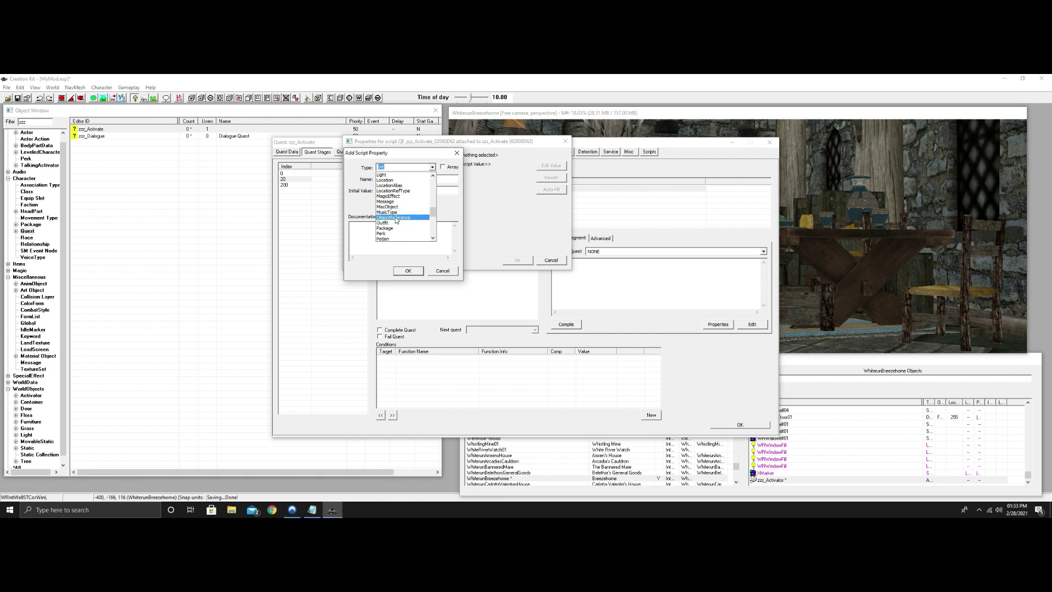
scroll(393, 222, down, 2)
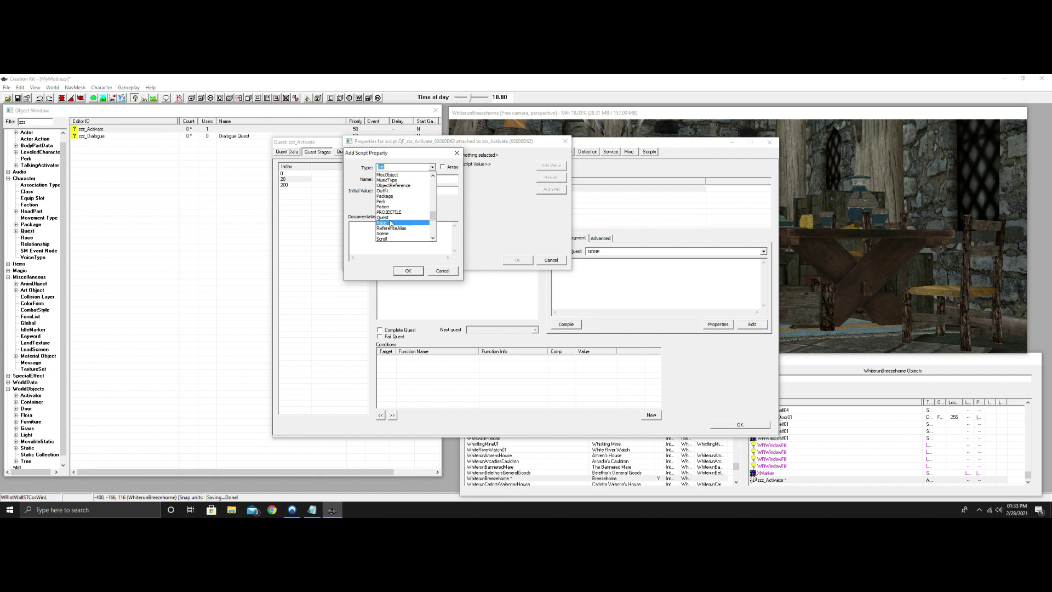
click(389, 217)
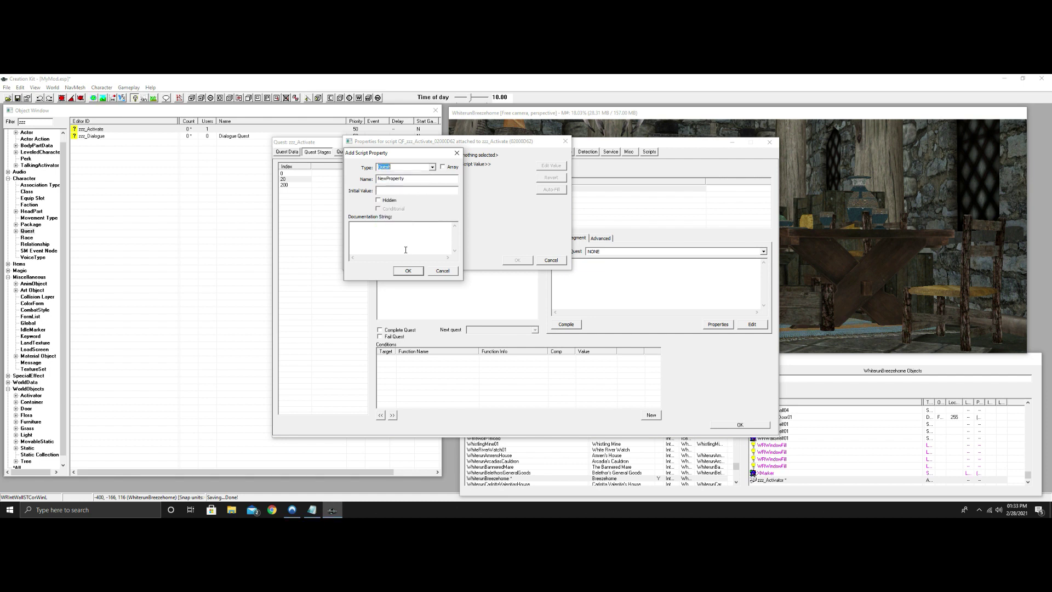
double_click(407, 179)
text(zzz_Dialogue)
click(409, 272)
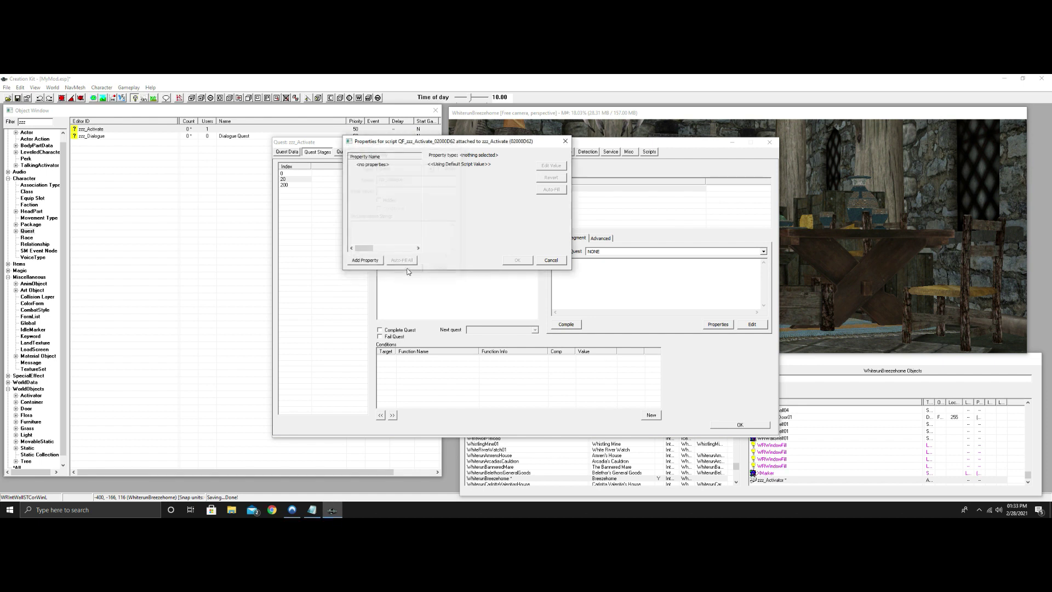
click(377, 166)
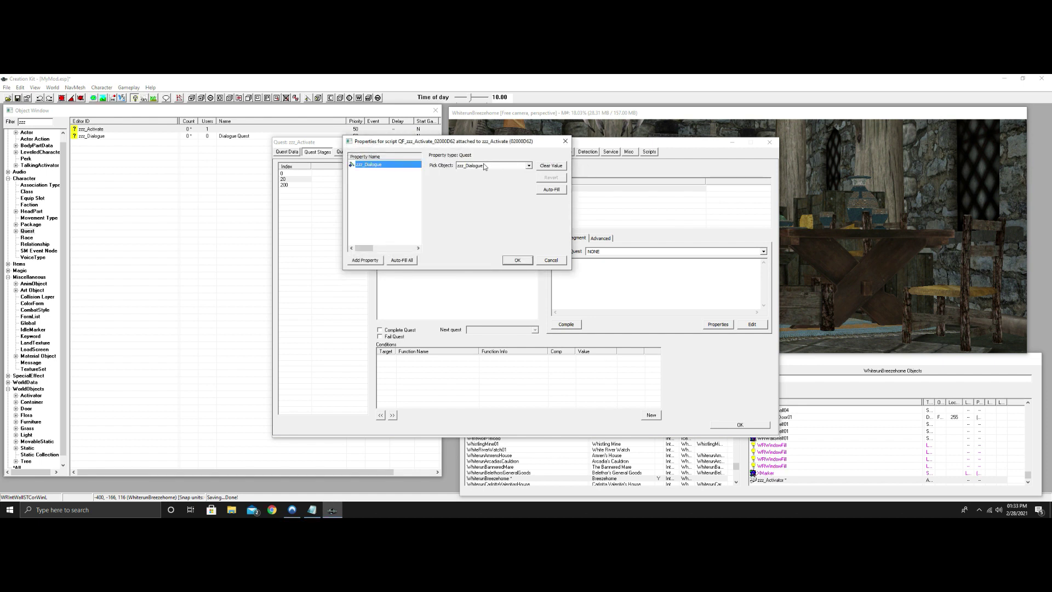
click(518, 260)
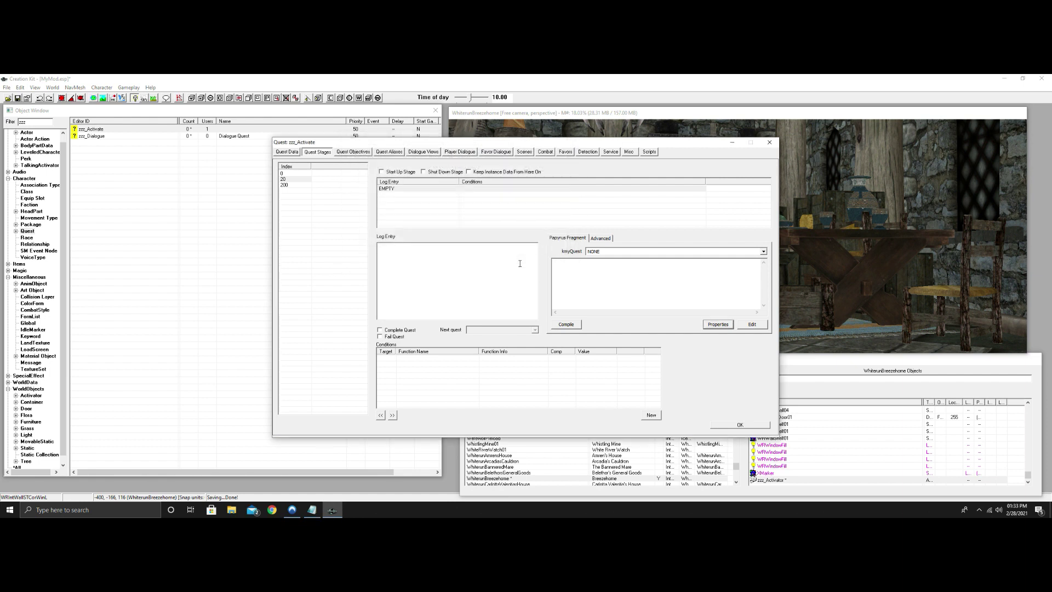
In Notepad, replace MyQuest with zzz_Dialogue on the setstage(0) line.
click(481, 191)
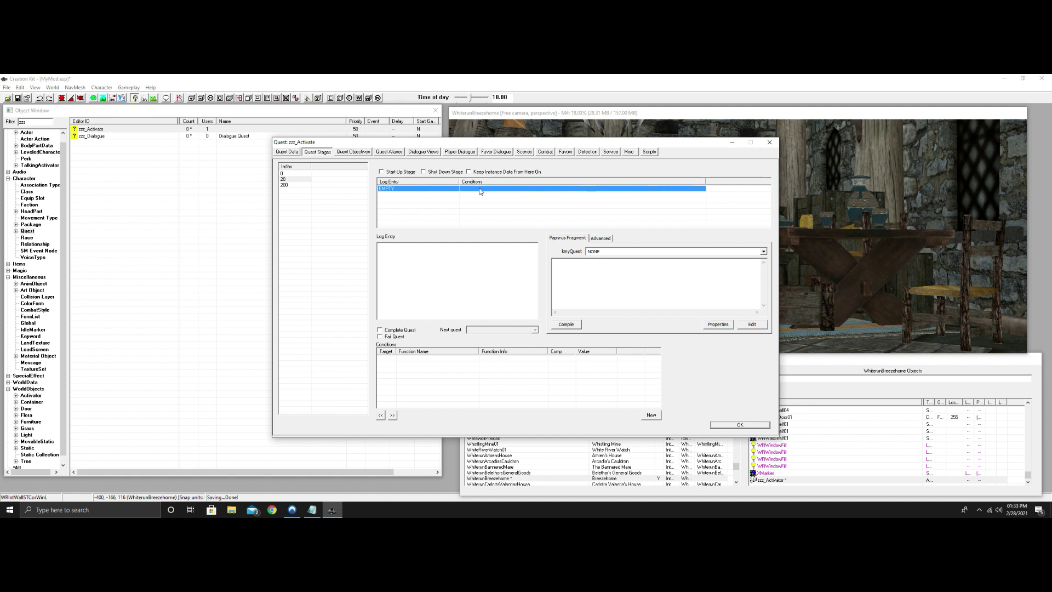
click(312, 510)
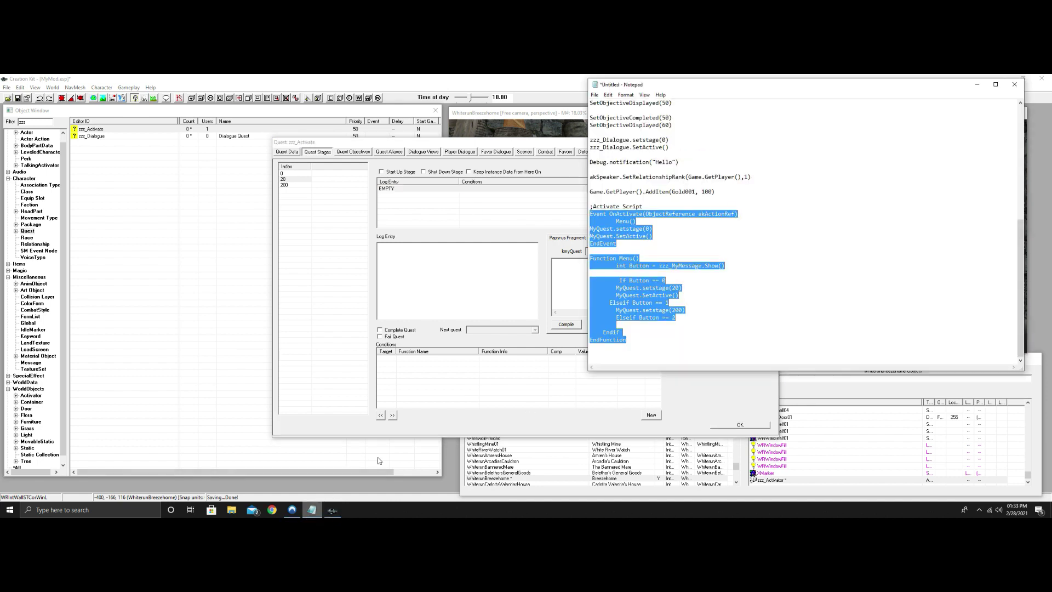
scroll(759, 230, up, 10)
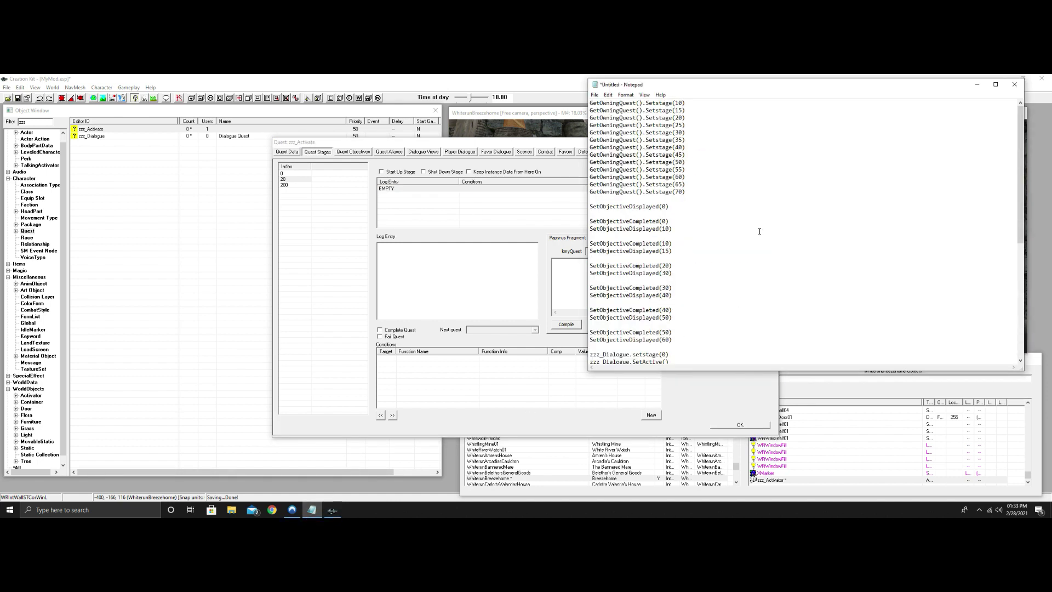
scroll(760, 230, down, 6)
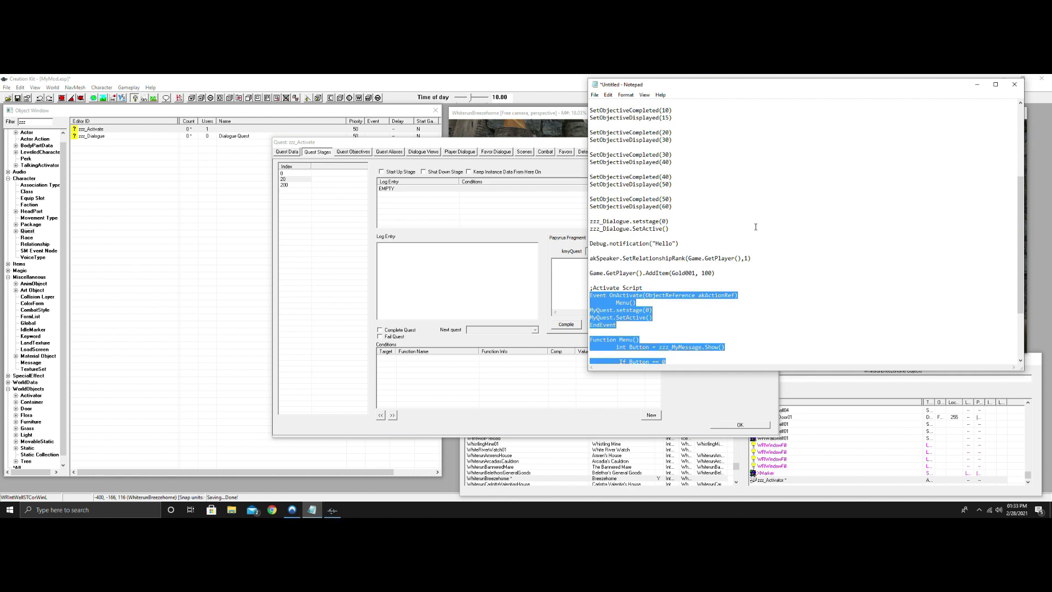
scroll(755, 226, down, 2)
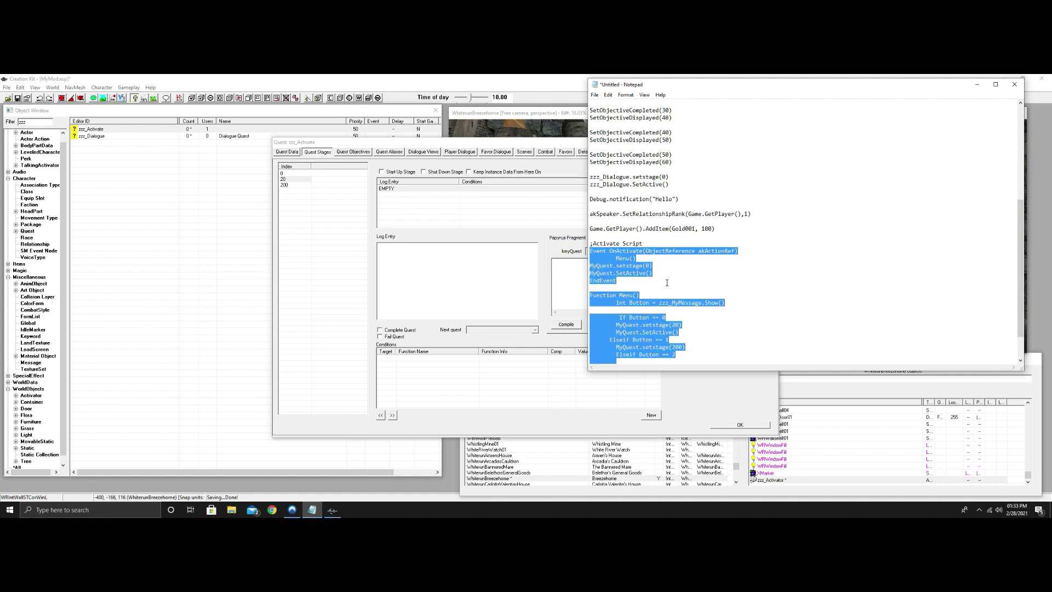
click(666, 277)
key(Left)
key(Left)
key(Left)
key(Left)
key(Left)
key(Left)
key(Left)
key(Left)
key(Left)
key(Left)
key(Left)
key(Left)
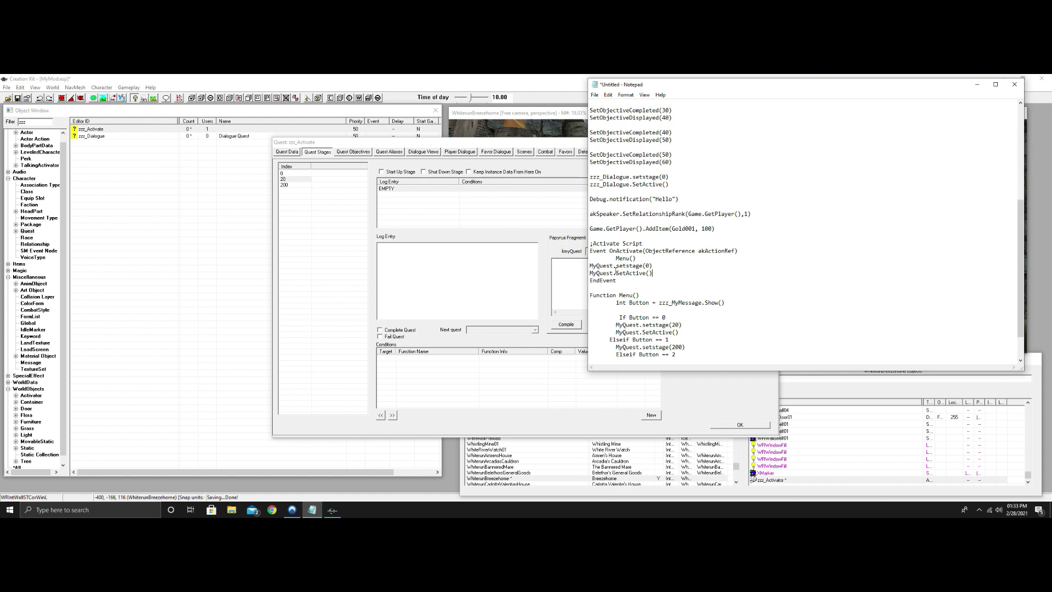
key(Up)
key(BackSpace)
key(BackSpace)
key(BackSpace)
key(BackSpace)
key(BackSpace)
key(BackSpace)
key(BackSpace)
text(zzz_)
text(dialgue)
text(o)
key(BackSpace)
text(D)
click(623, 268)
key(BackSpace)
text(o)
Replace MyQuest with zzz_Dialogue on the SetActive() line, then copy both lines.
drag(630, 266, 591, 268)
right_click(603, 270)
click(622, 292)
drag(614, 273, 590, 274)
key(ctrl+v)
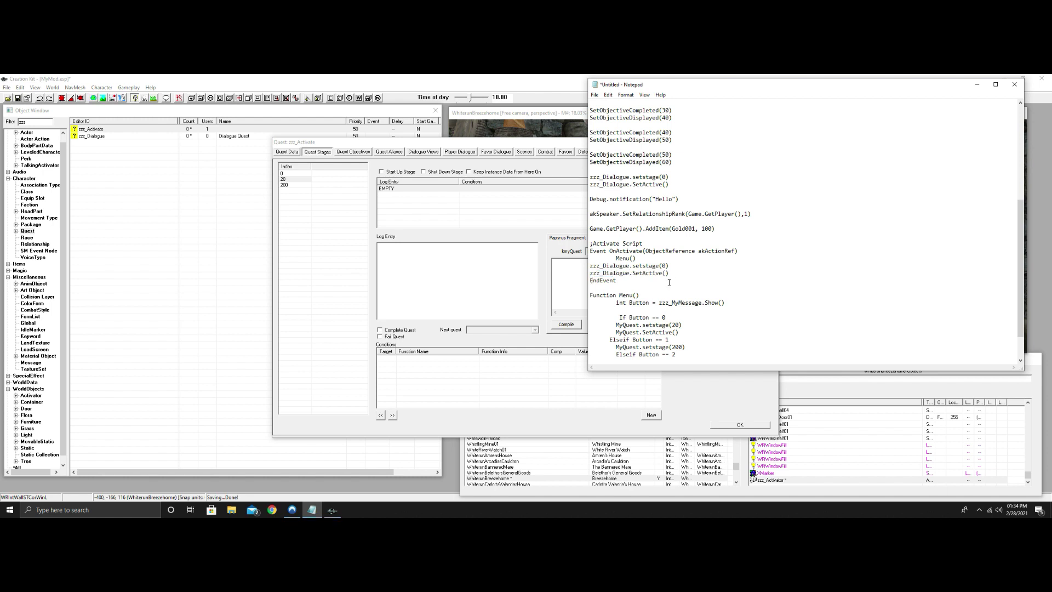
drag(673, 276, 590, 266)
right_click(628, 273)
click(644, 305)
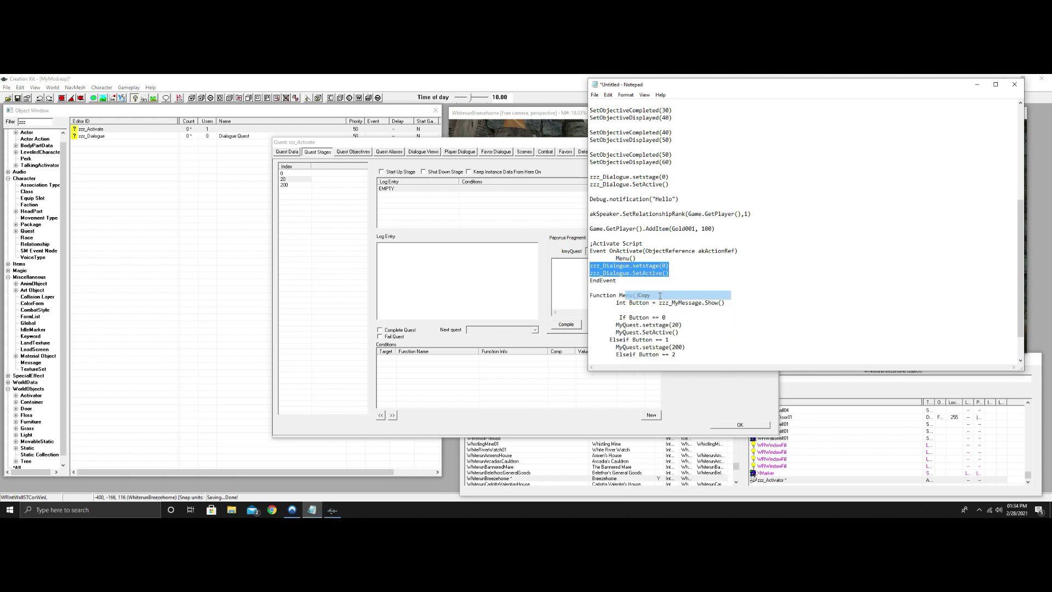
Paste the two zzz_Dialogue lines into stage 20's fragment and compile it.
click(581, 267)
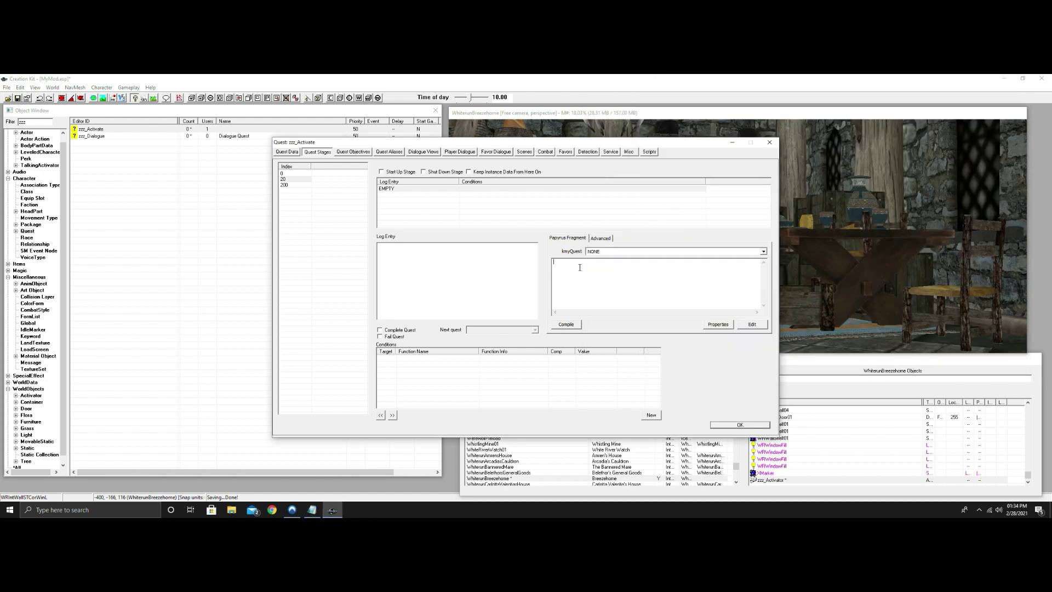
right_click(580, 268)
click(600, 299)
click(574, 326)
Add Debug.notification("Dialogue has started") to the stage 20 fragment and compile it.
mouse_move(307, 513)
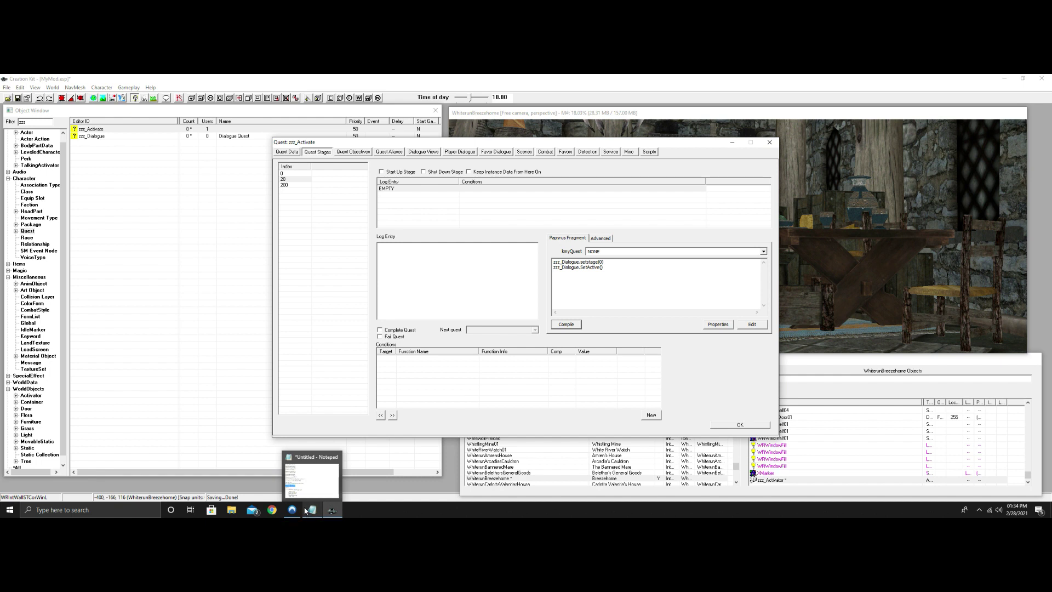
click(306, 511)
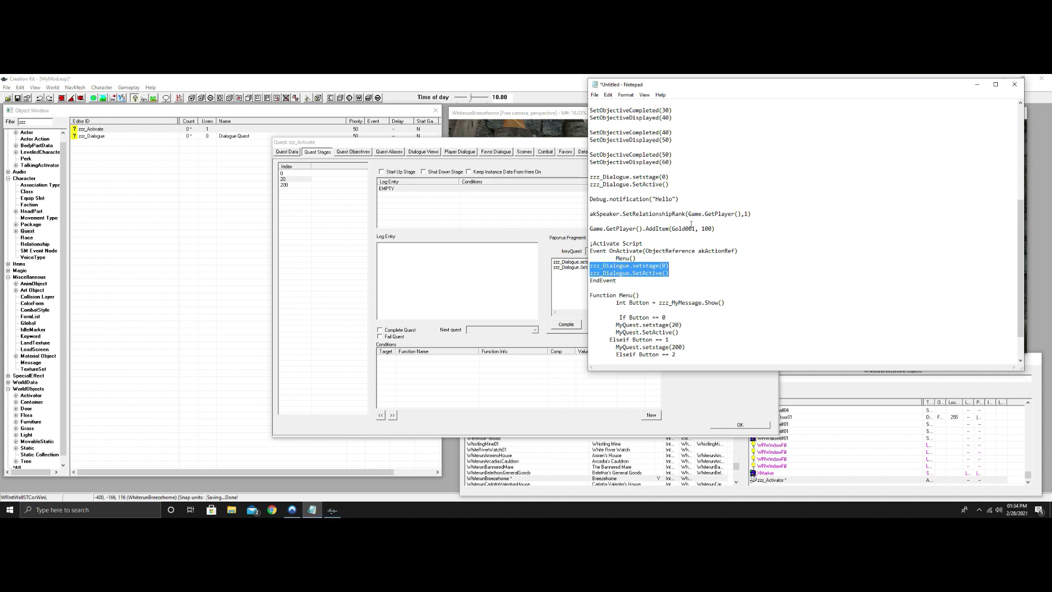
drag(684, 199, 638, 199)
click(593, 207)
key(shift+Up)
right_click(622, 200)
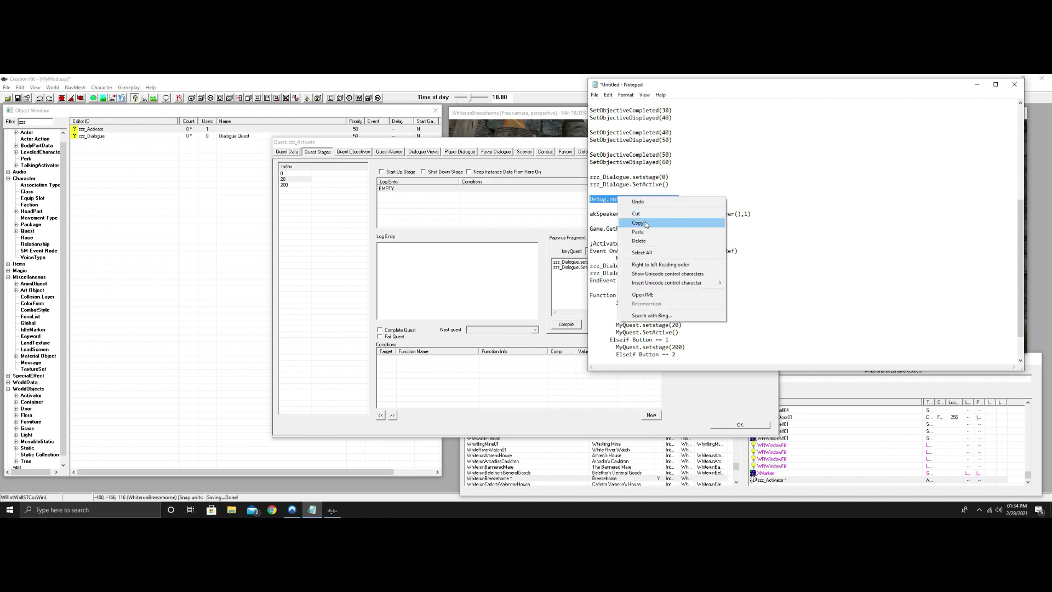
click(636, 221)
click(573, 291)
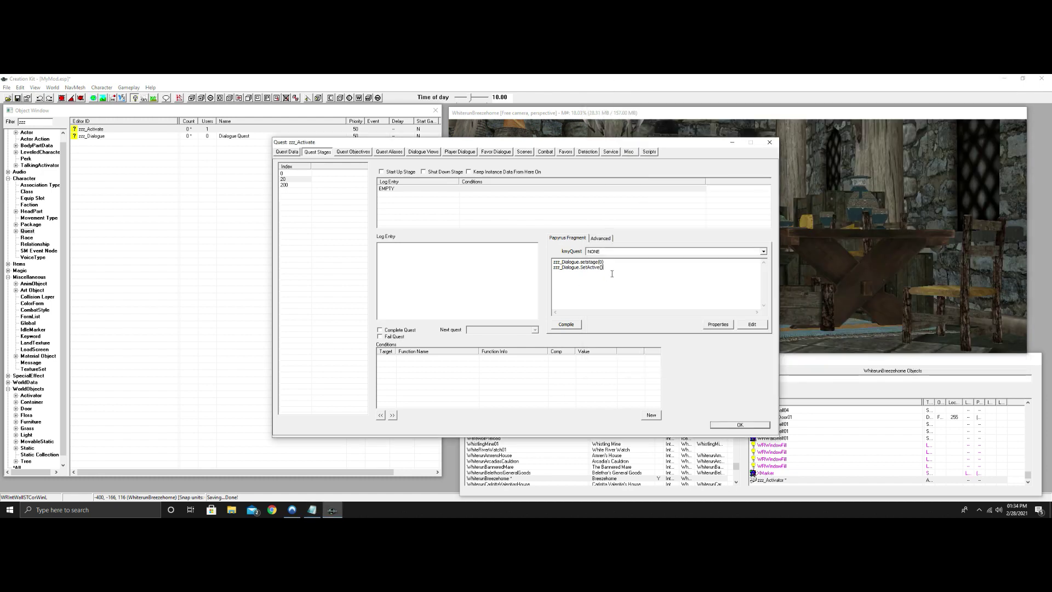
key(ctrl+v)
key(BackSpace)
key(BackSpace)
key(BackSpace)
key(BackSpace)
text(Dialogue has starte)
click(578, 326)
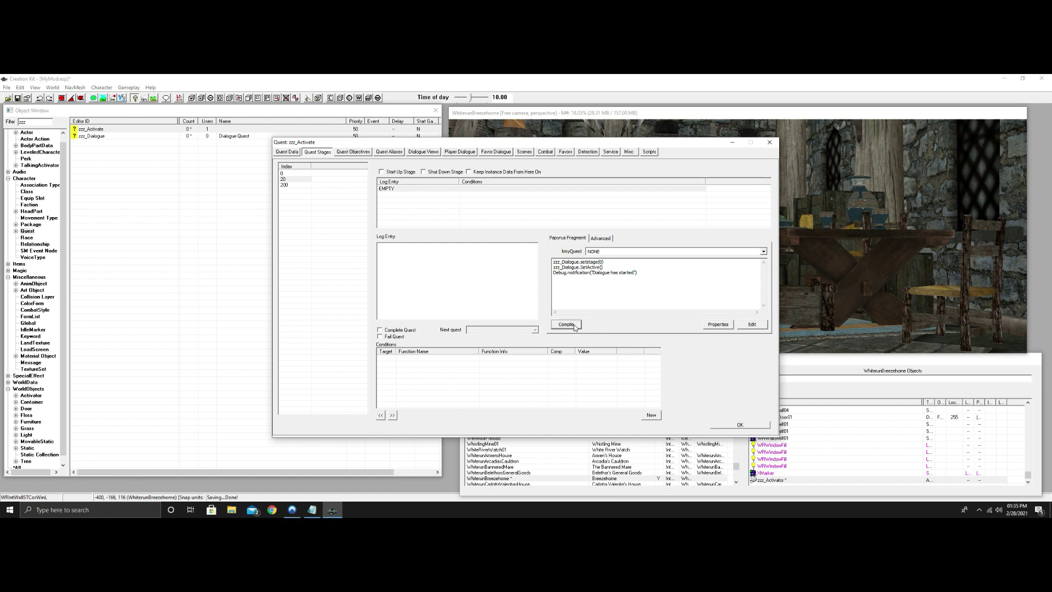
Copy stage 20's setstage line into stage 200's fragment as zzz_Dialogue.setstage(200).
click(283, 183)
click(284, 186)
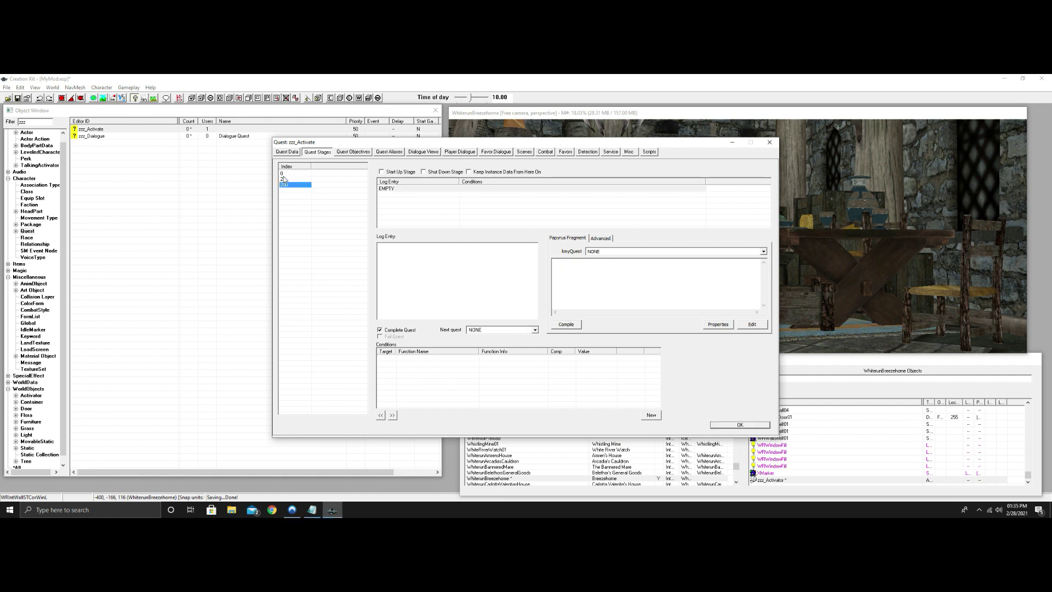
click(285, 180)
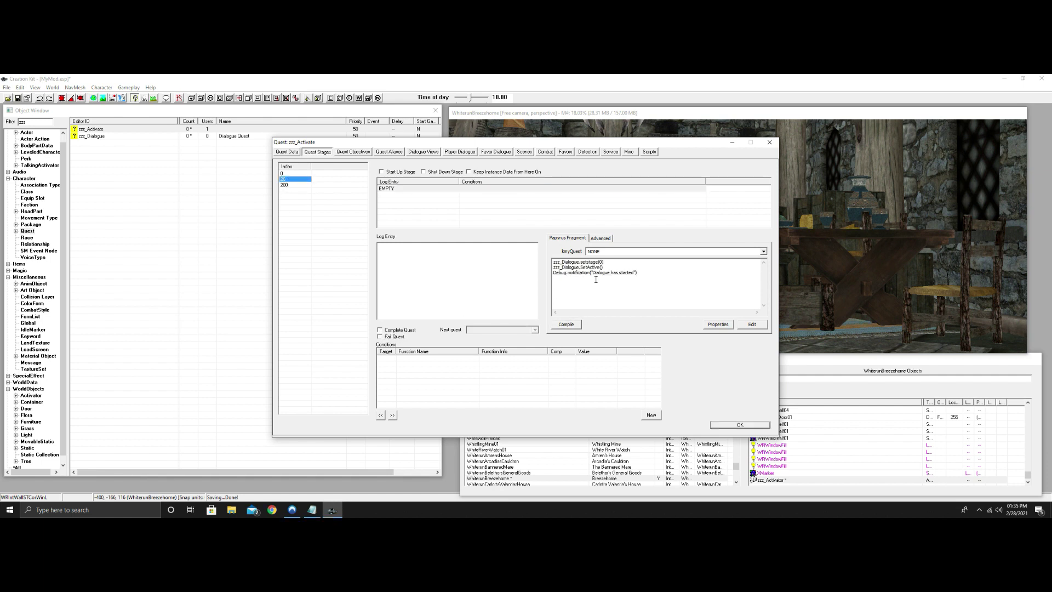
click(604, 263)
key(shift+Up)
right_click(572, 266)
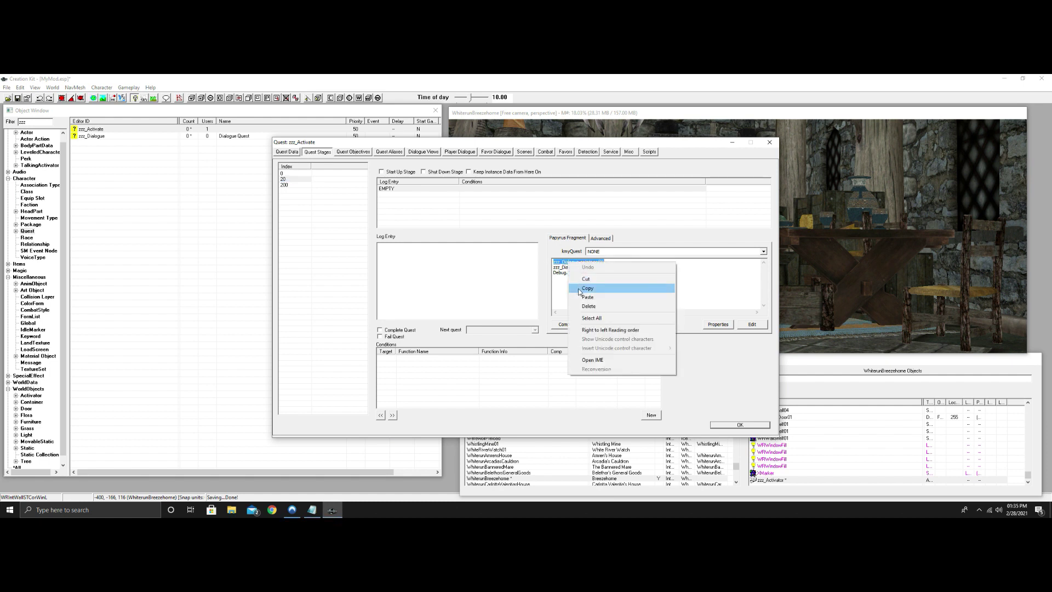
click(581, 289)
click(284, 184)
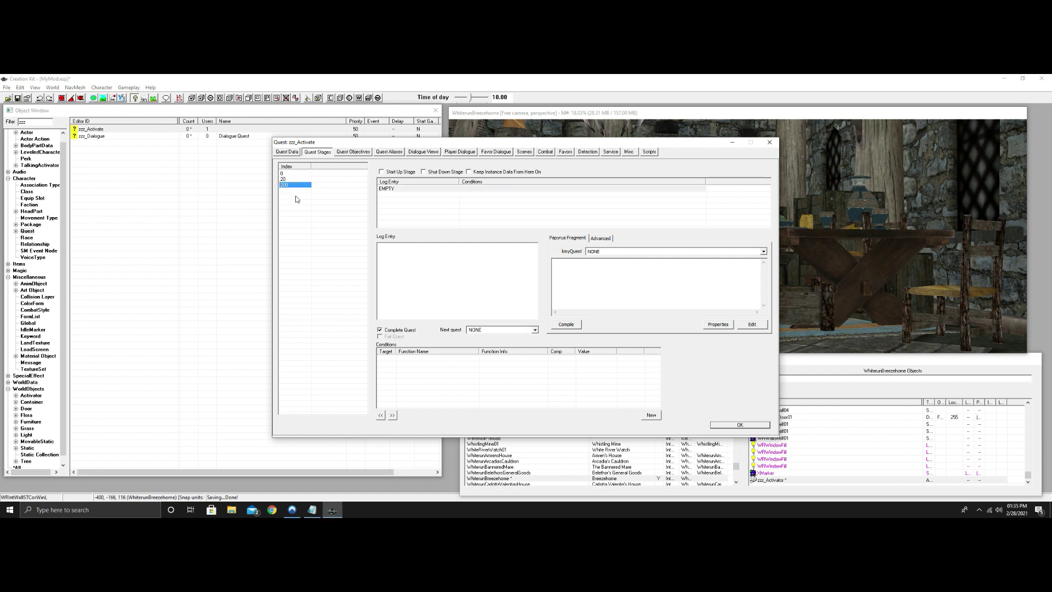
right_click(578, 269)
click(597, 303)
text(200))
Add a "Dialogue has stopped" notification after Stop() in stage 200, compile, and close the quest.
click(284, 184)
click(284, 179)
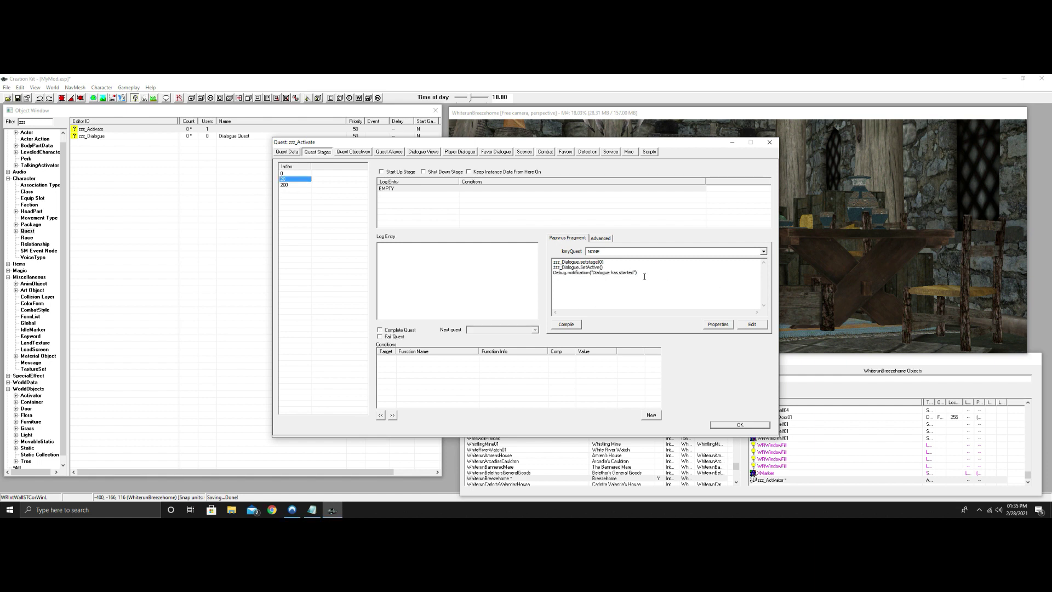
drag(643, 277, 551, 273)
right_click(586, 274)
click(606, 297)
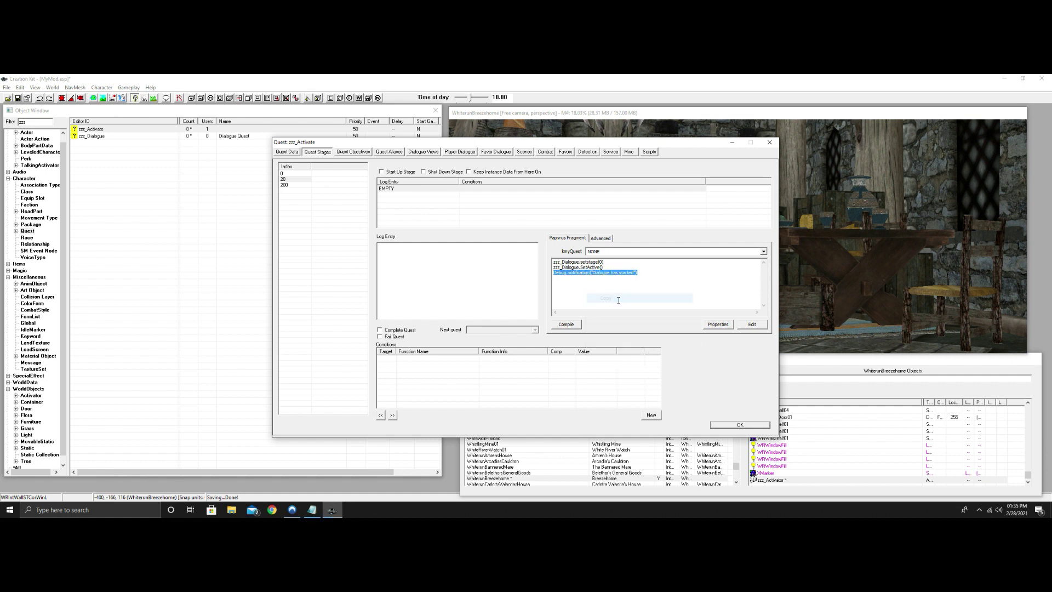
click(295, 186)
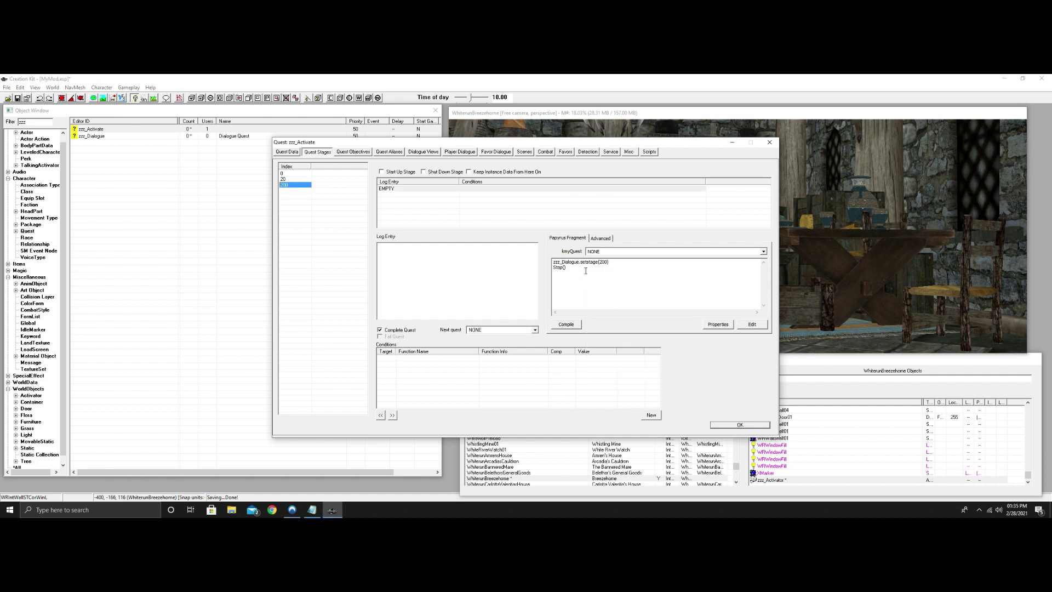
click(583, 270)
key(ctrl+v)
key(BackSpace)
key(BackSpace)
key(BackSpace)
key(BackSpace)
key(BackSpace)
key(BackSpace)
text(toppe)
click(576, 324)
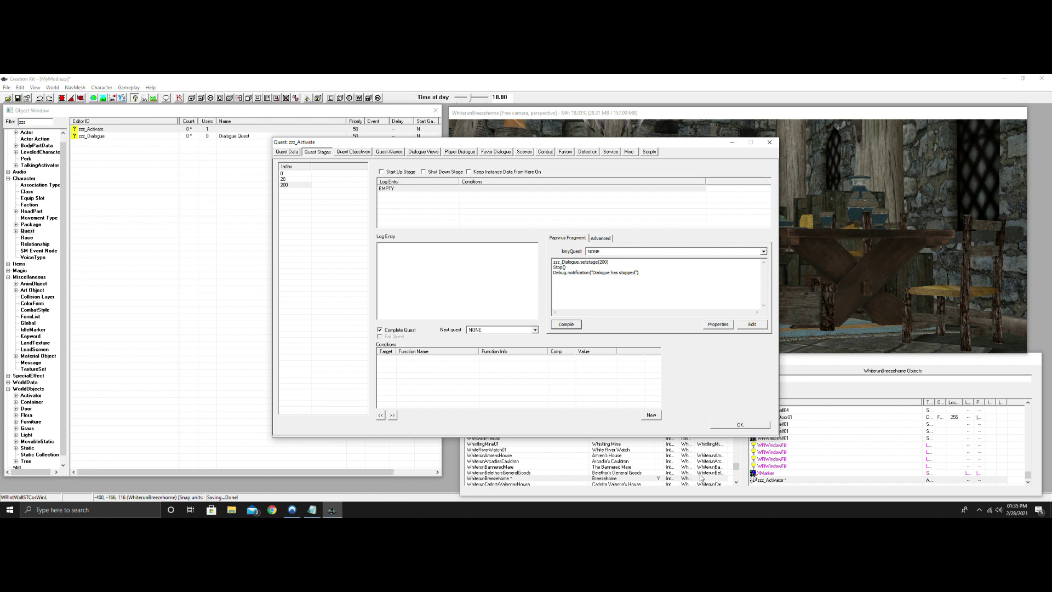
click(733, 425)
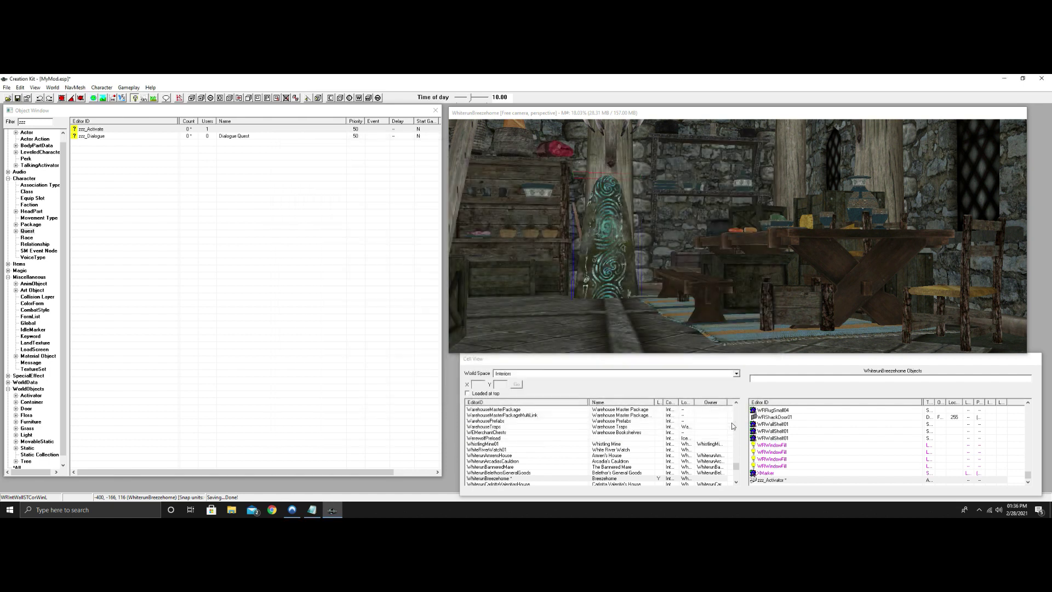
click(107, 137)
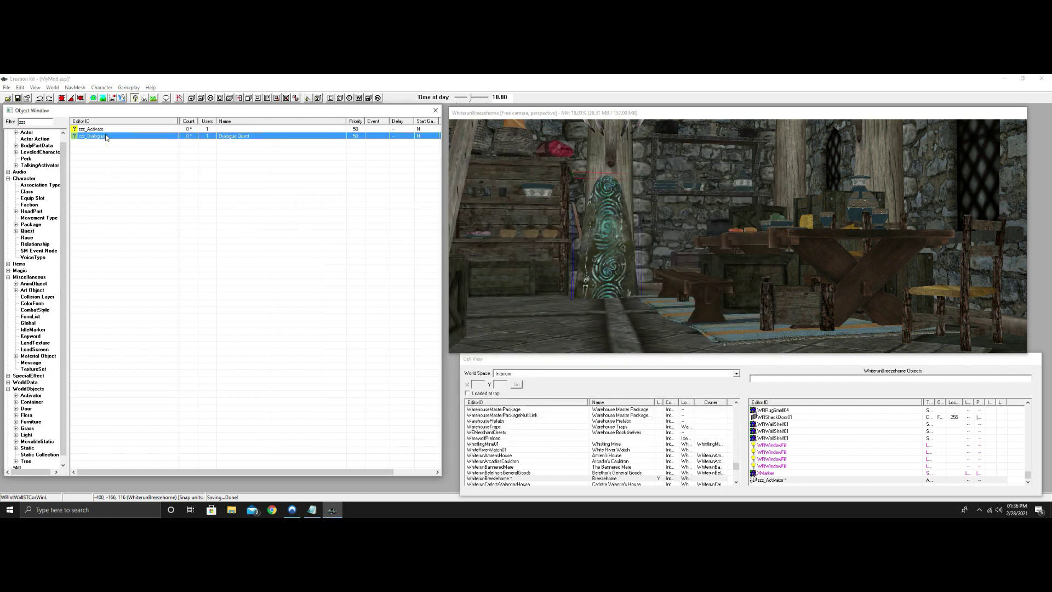
double_click(106, 138)
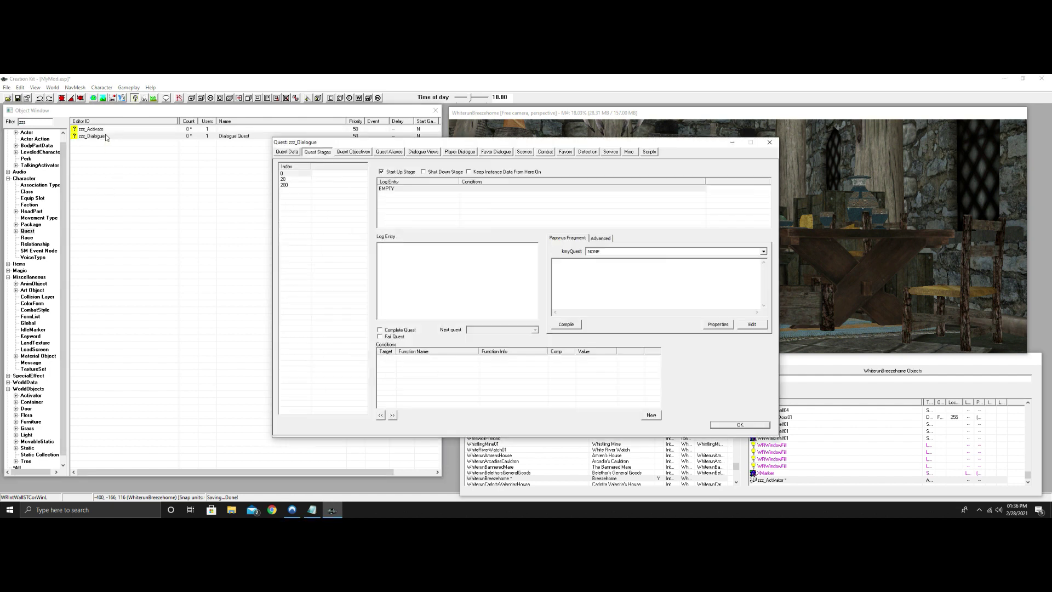
click(284, 180)
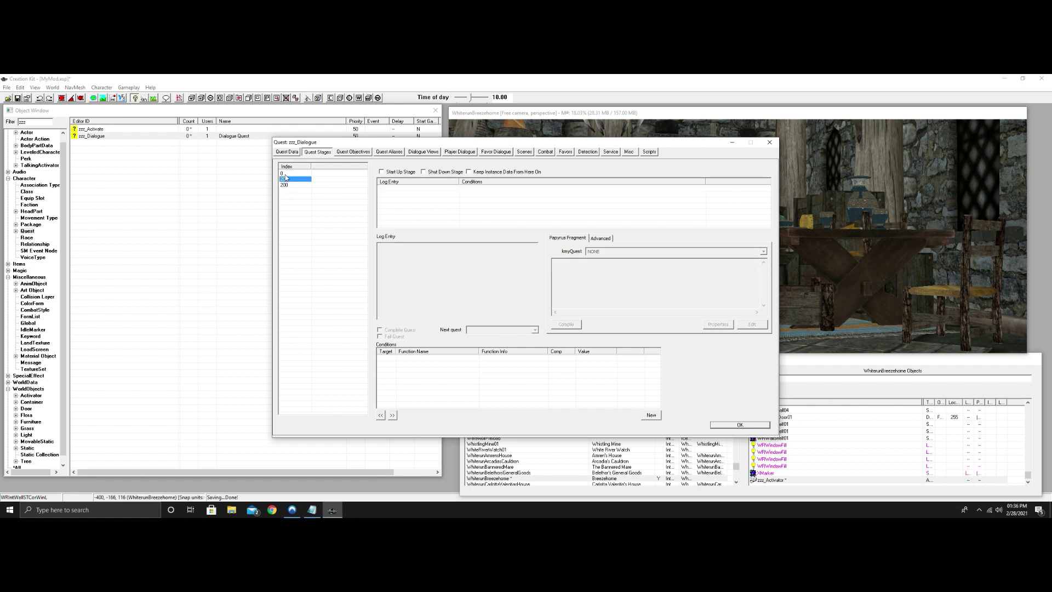
click(283, 174)
click(285, 184)
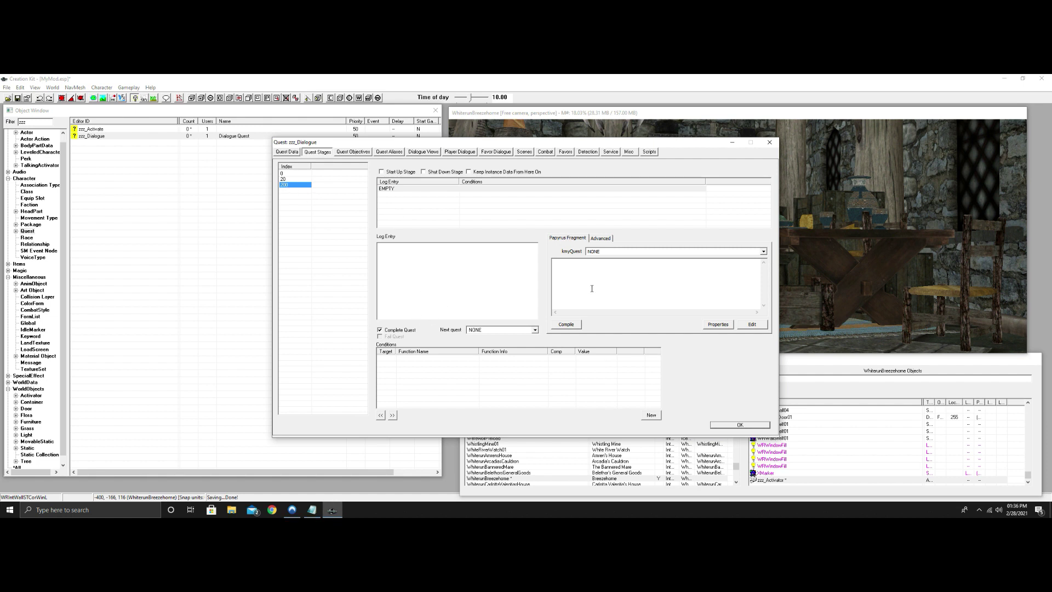
click(585, 270)
click(568, 325)
click(743, 426)
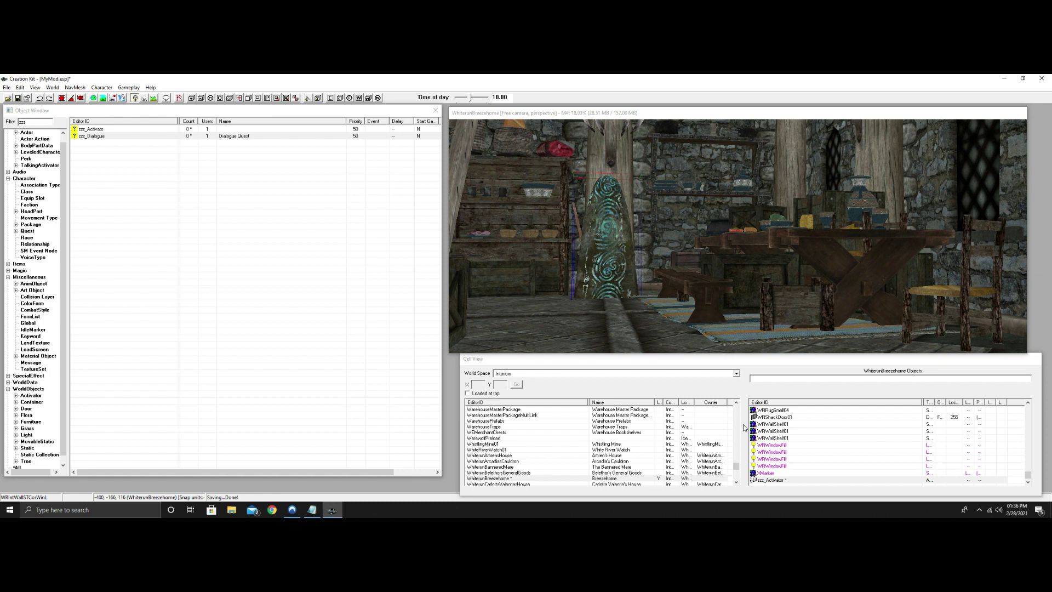
In zzz_Activate's stage 20 fragment, add the missing dot to make Debug.notification.
click(102, 131)
double_click(102, 131)
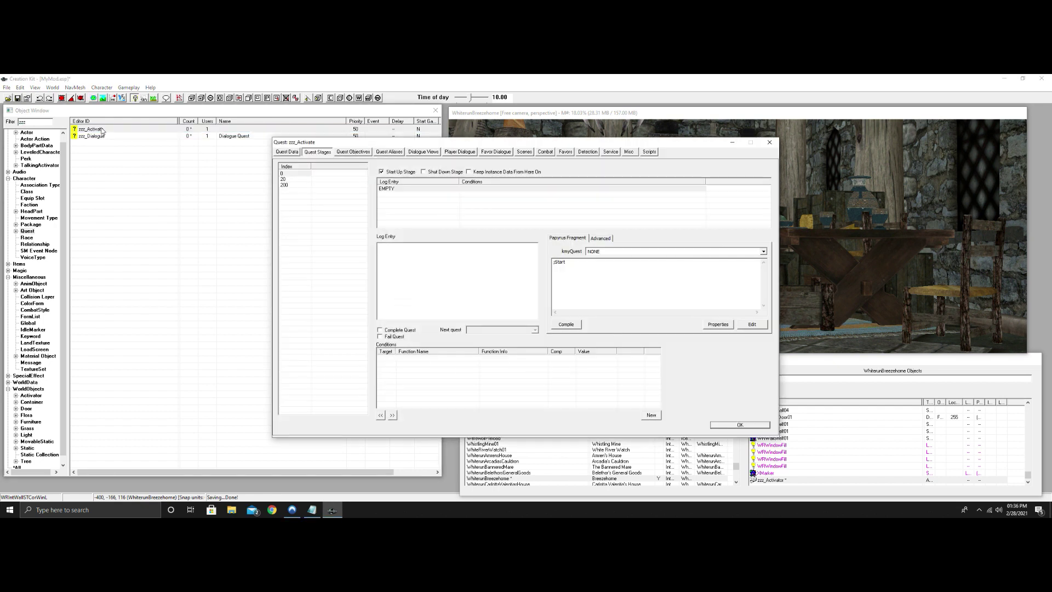
click(296, 179)
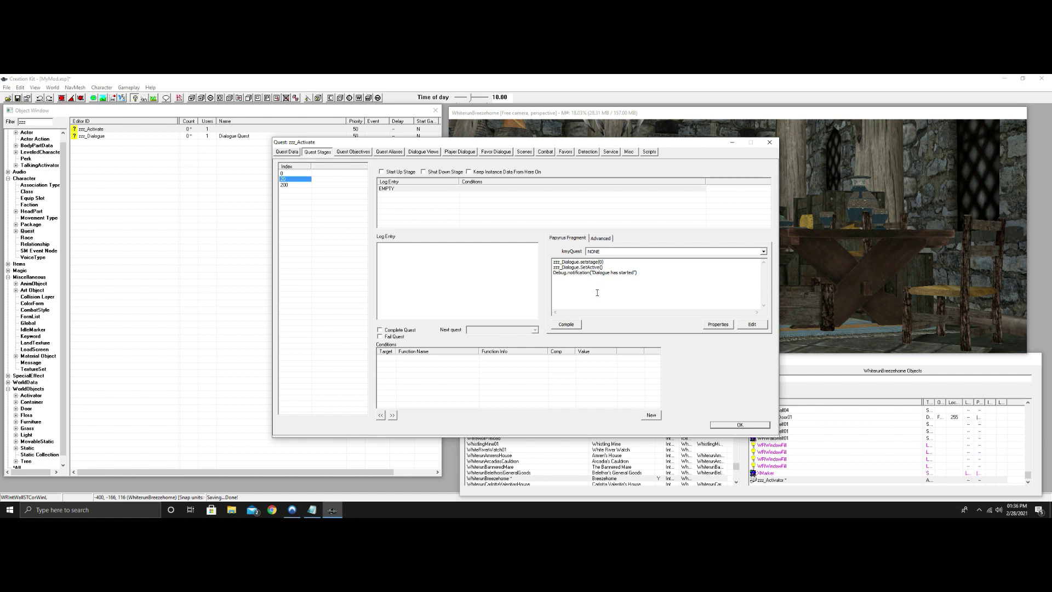
click(560, 272)
text(.)
Close zzz_Activate from its Quest Data tab, then open and close the zzz_Dialogue quest.
click(287, 153)
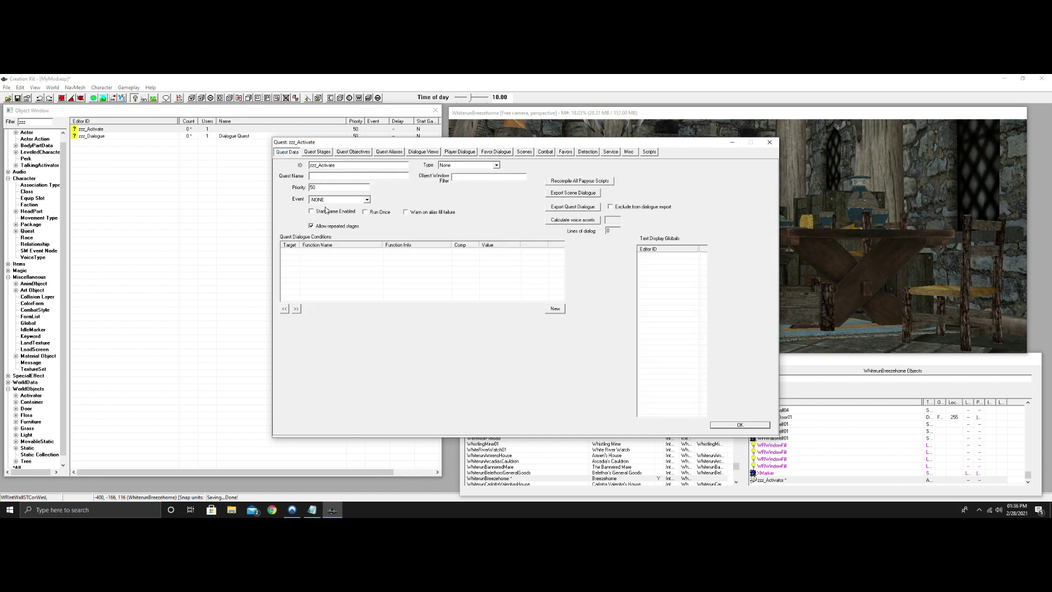
click(738, 425)
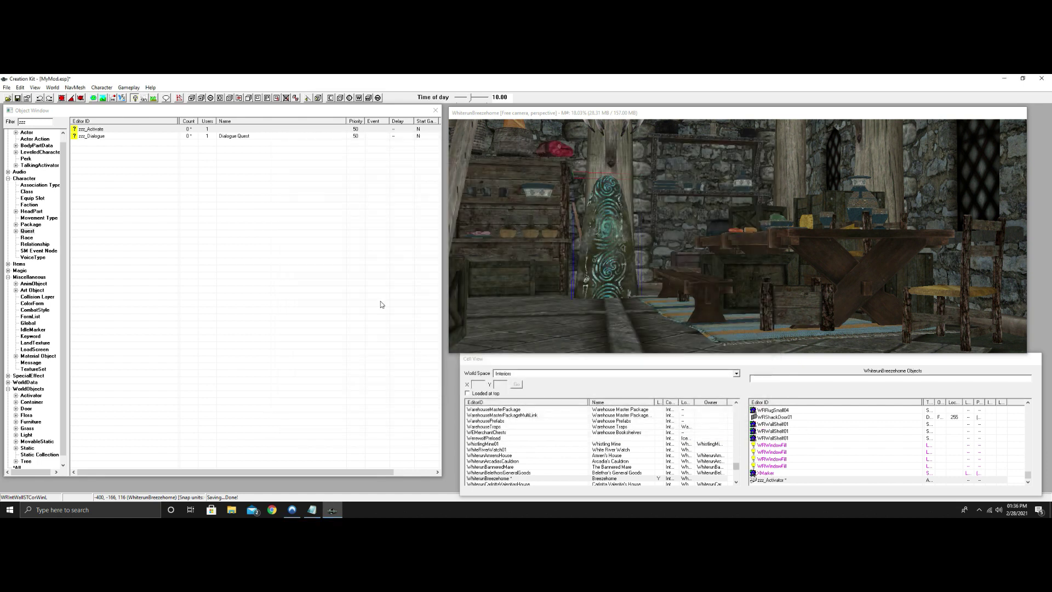
double_click(110, 136)
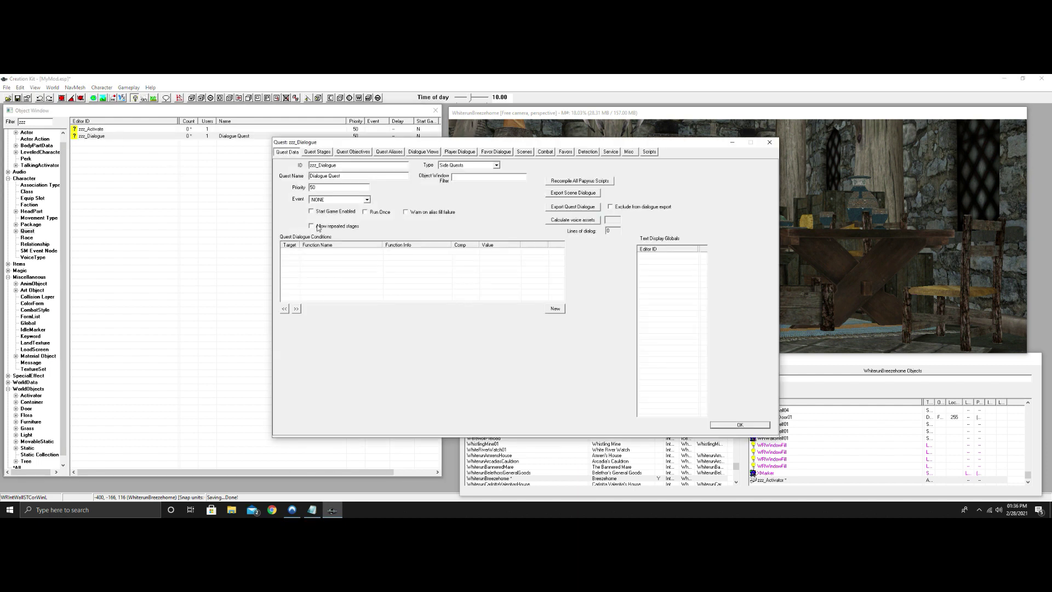
click(730, 426)
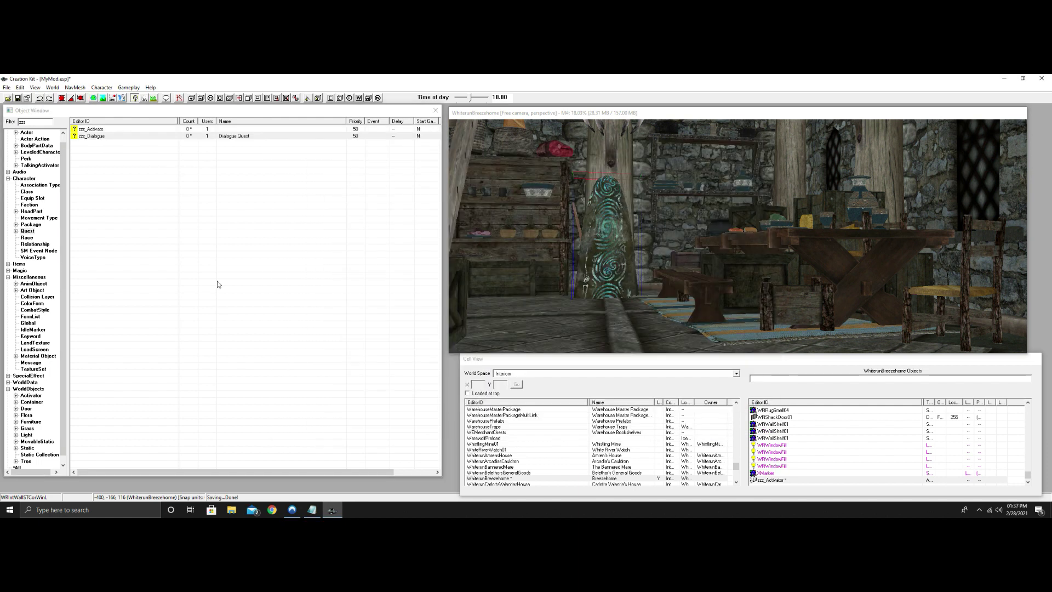
Save the MyMod.esp plugin from the toolbar.
click(18, 98)
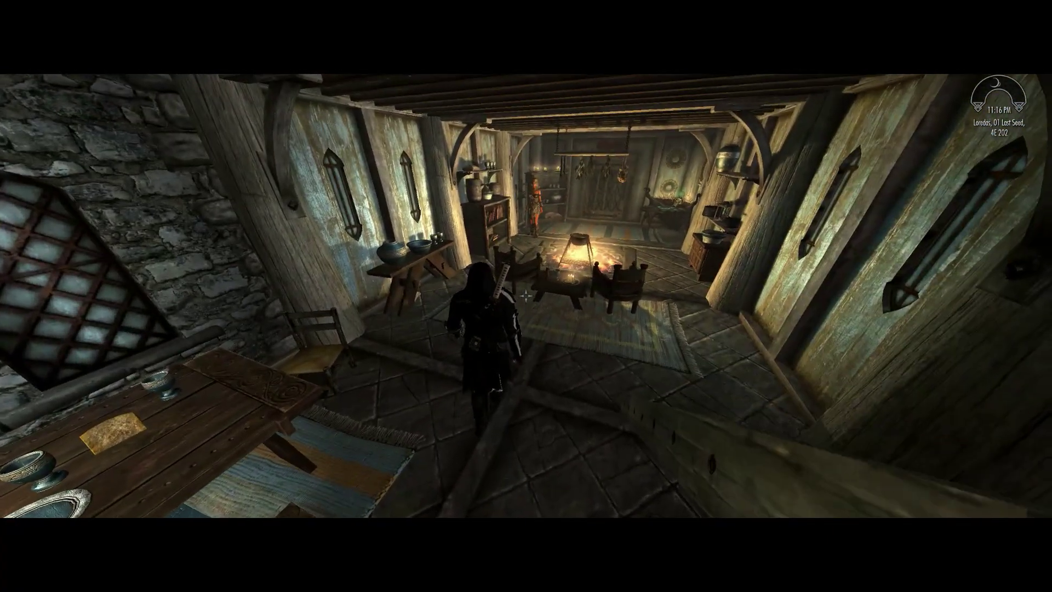
Walk up to the glowing standing stone, activate it, and choose Start in the test menu.
key(w)
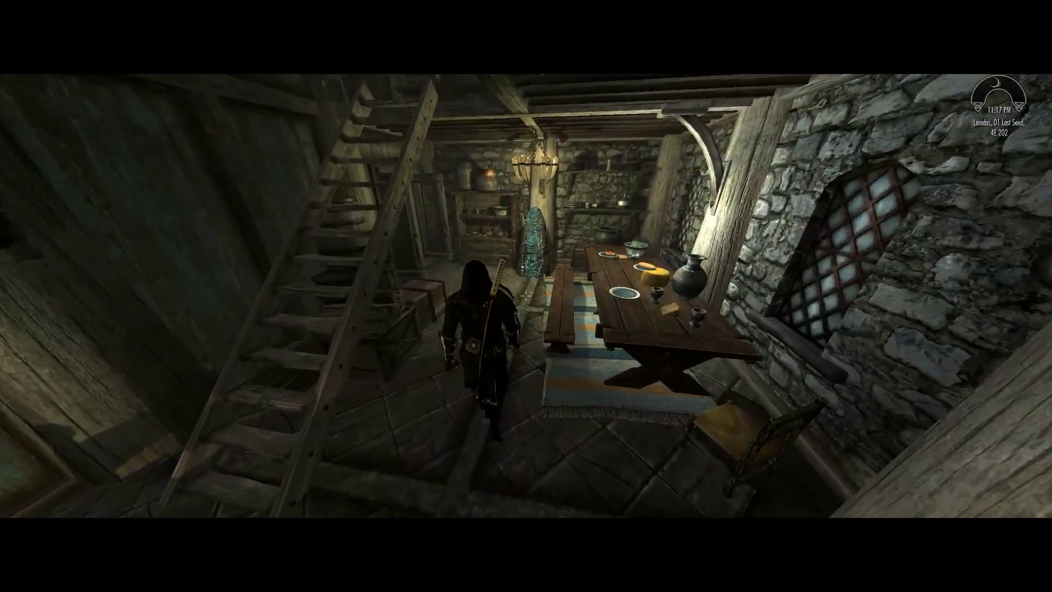
key(w)
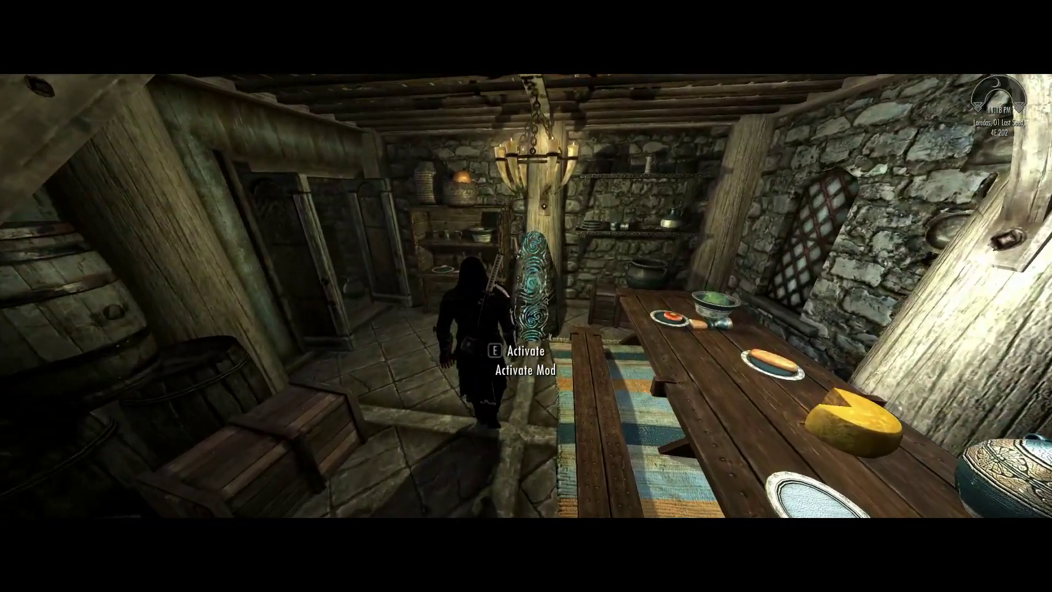
key(w)
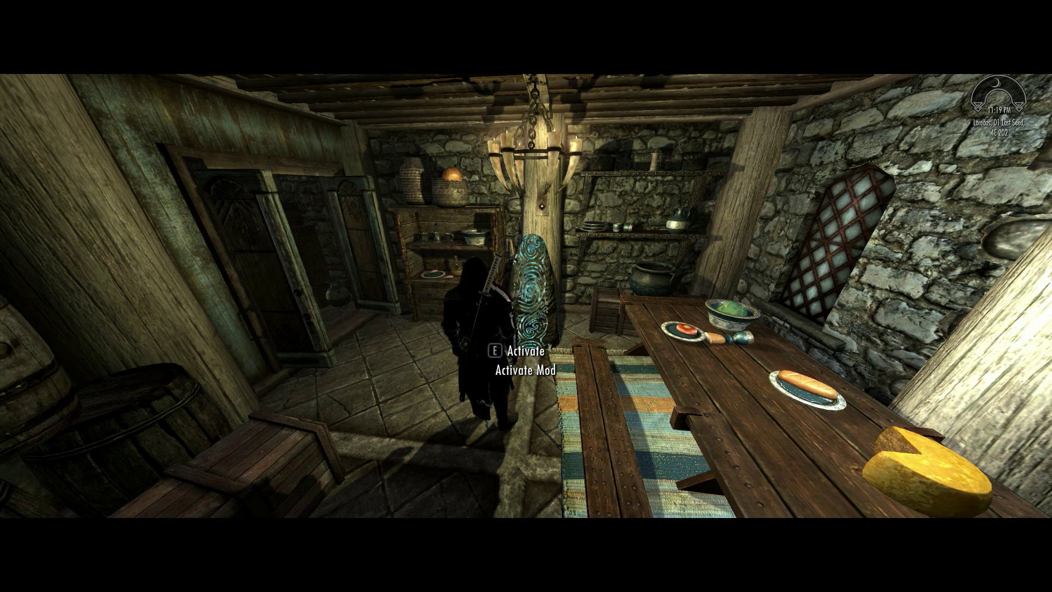
key(e)
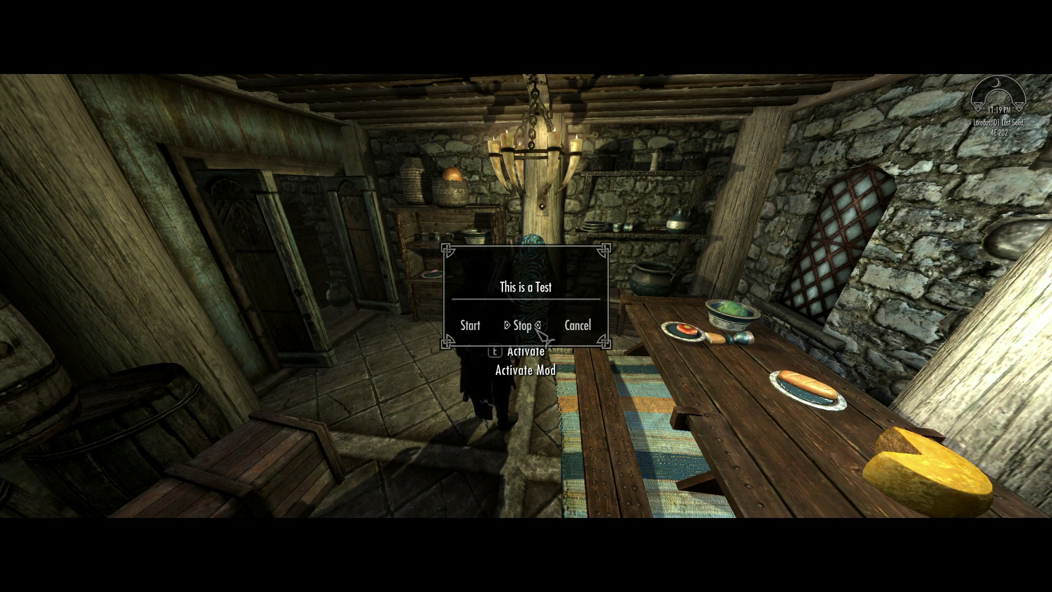
click(470, 326)
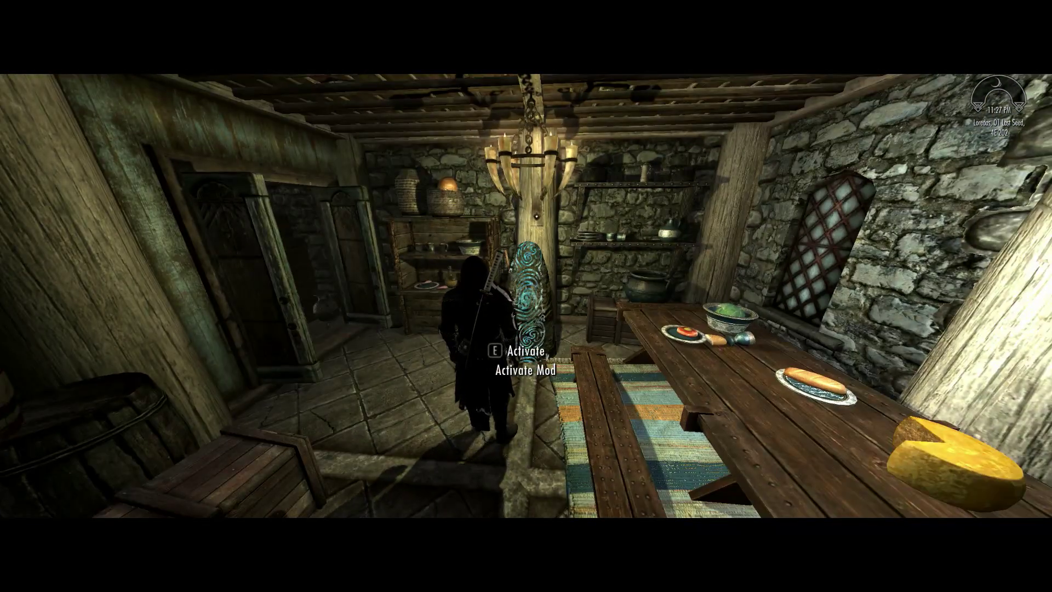
Use the stone's test menu to Stop the quest, Start it again, then Stop it.
key(e)
click(521, 324)
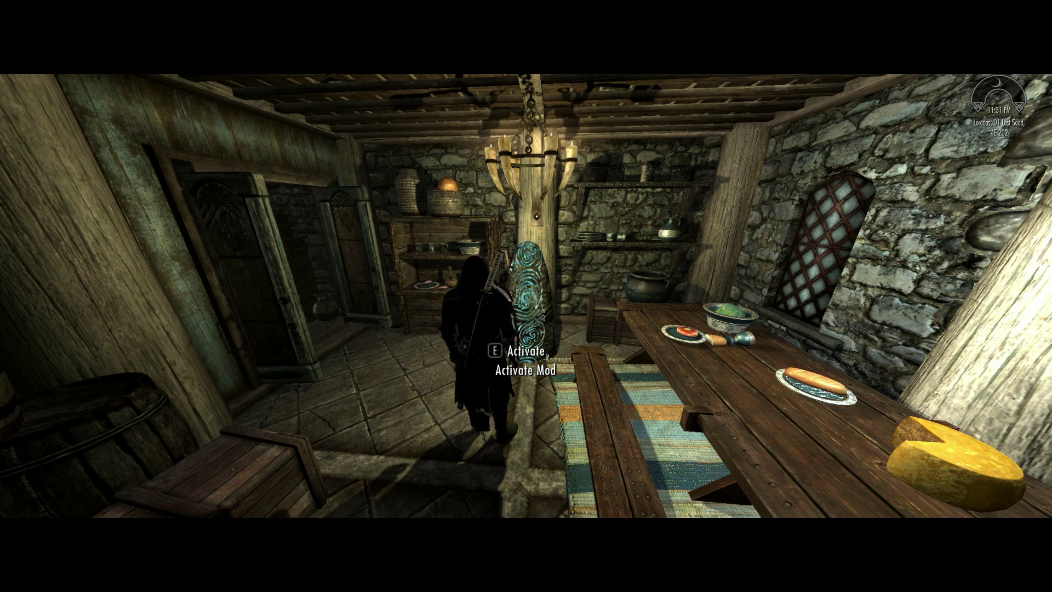
key(e)
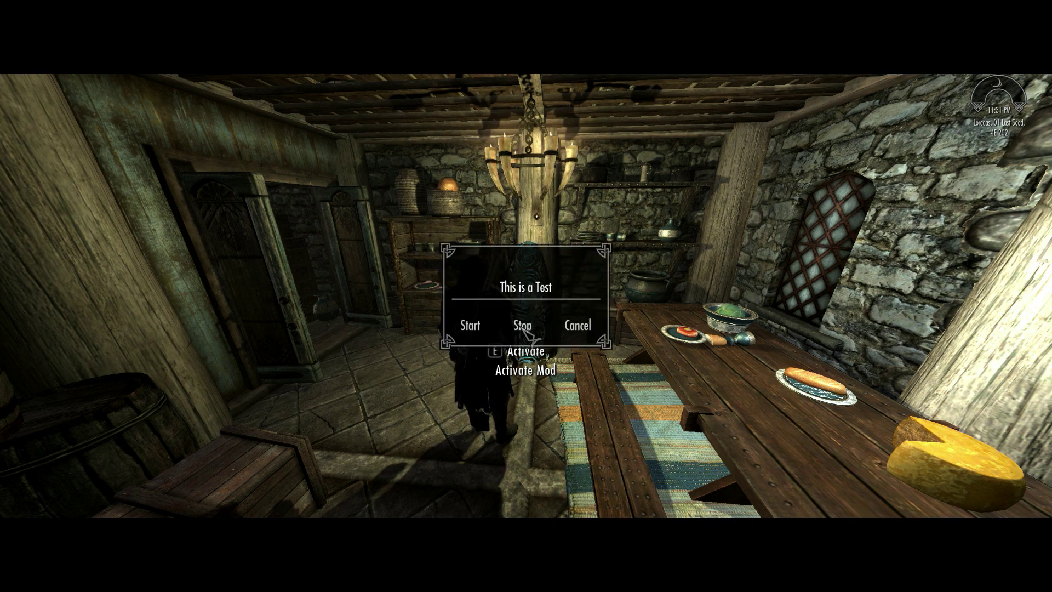
click(471, 329)
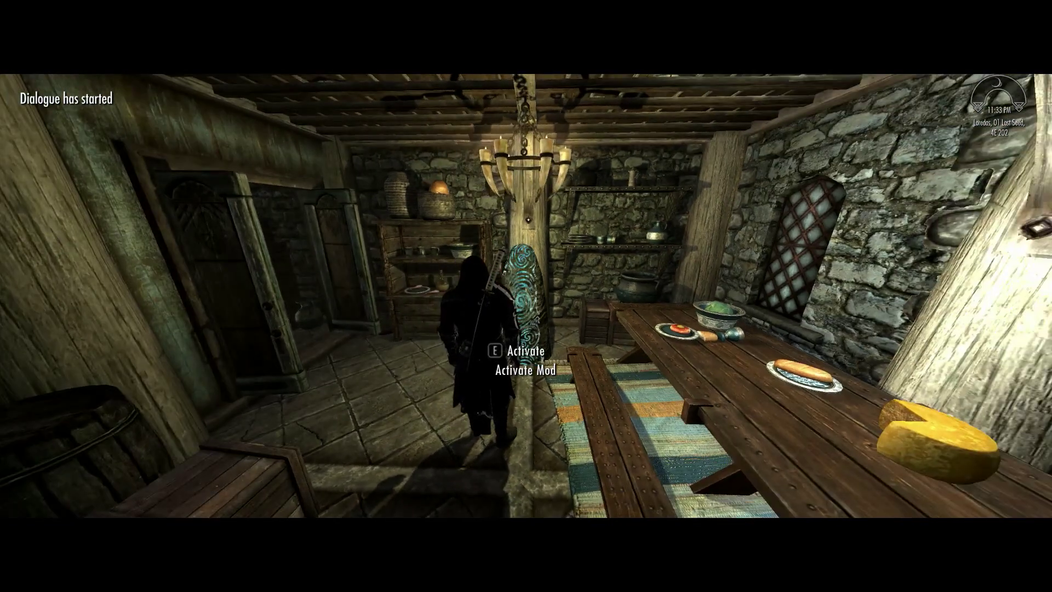
key(e)
click(522, 325)
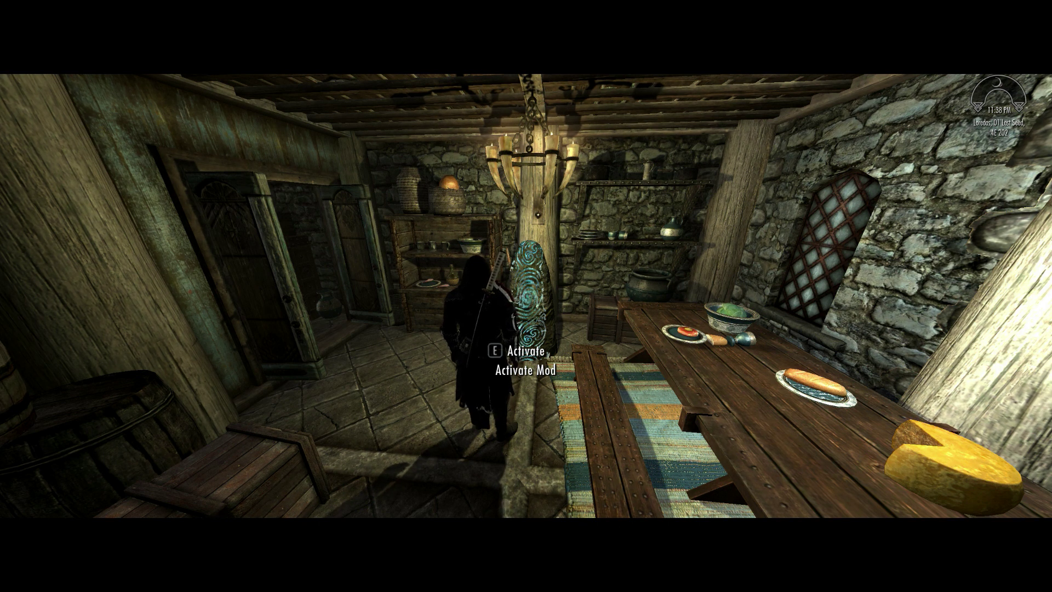
Dismiss the test menu twice, then Start and Stop the quest so it completes.
key(e)
click(551, 326)
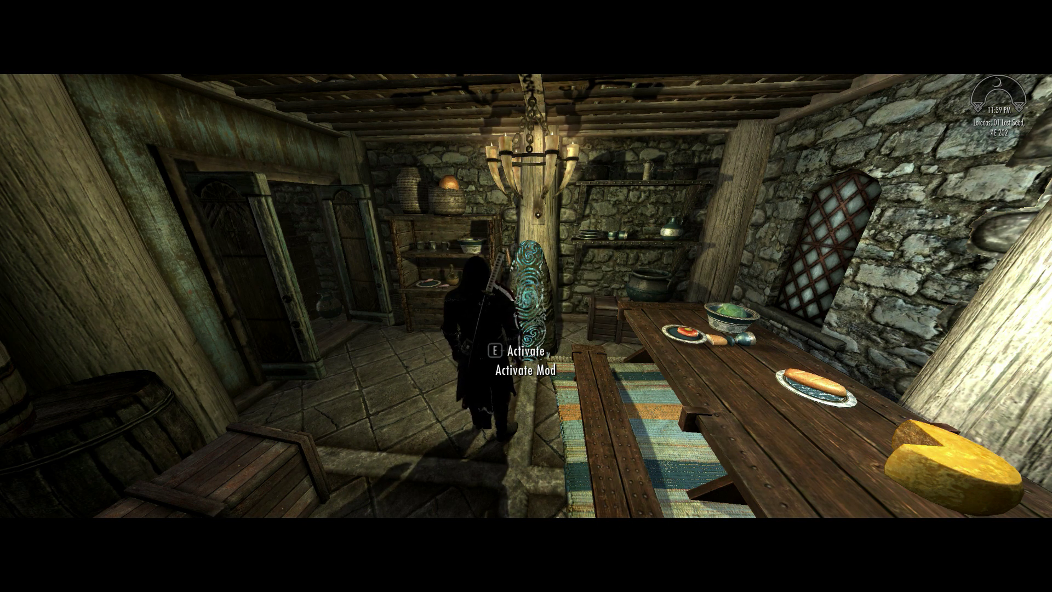
key(e)
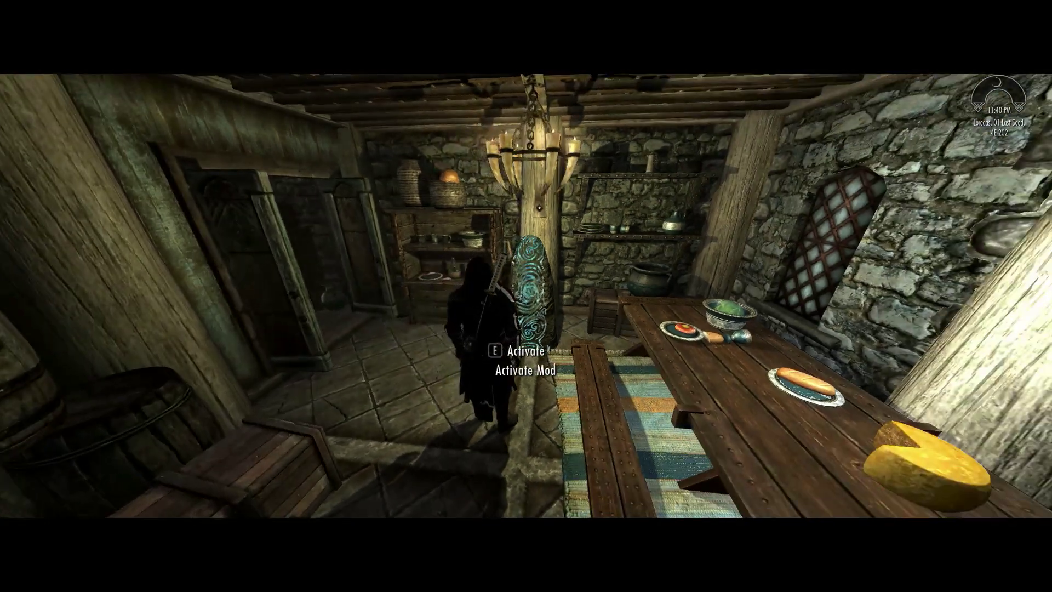
click(510, 322)
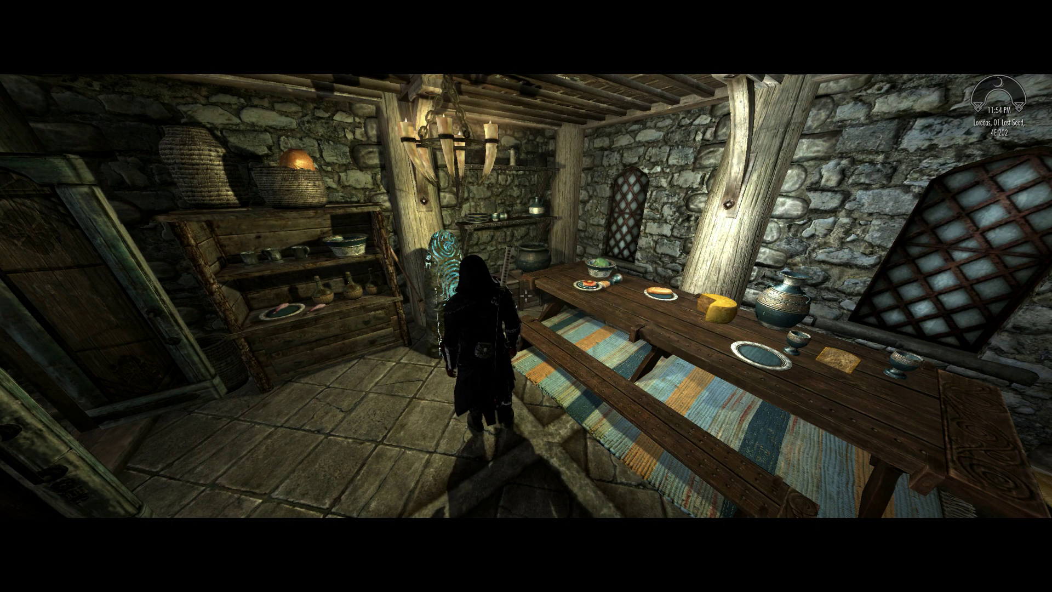
key(e)
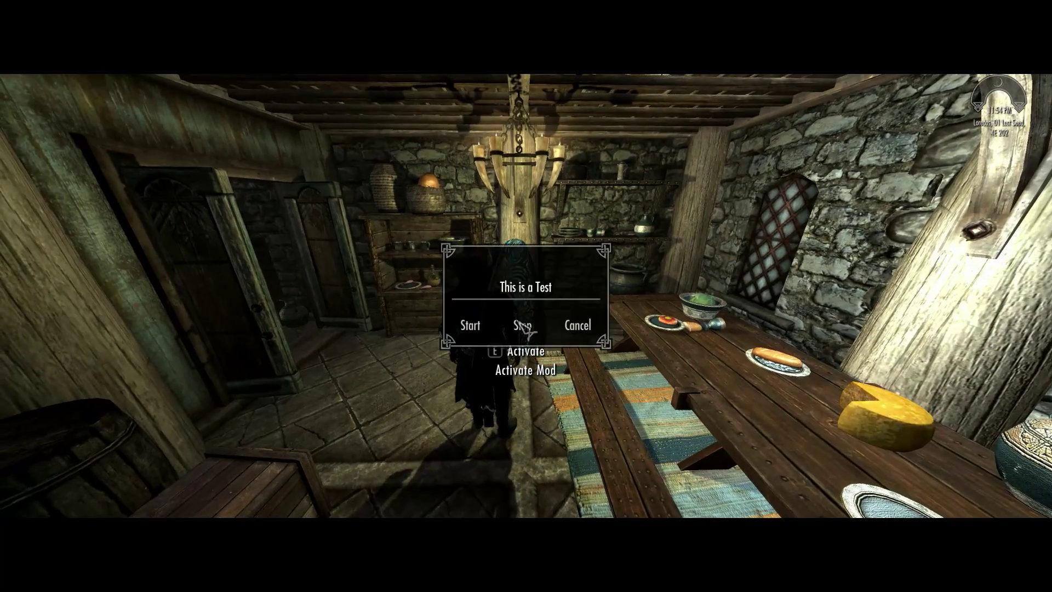
key(e)
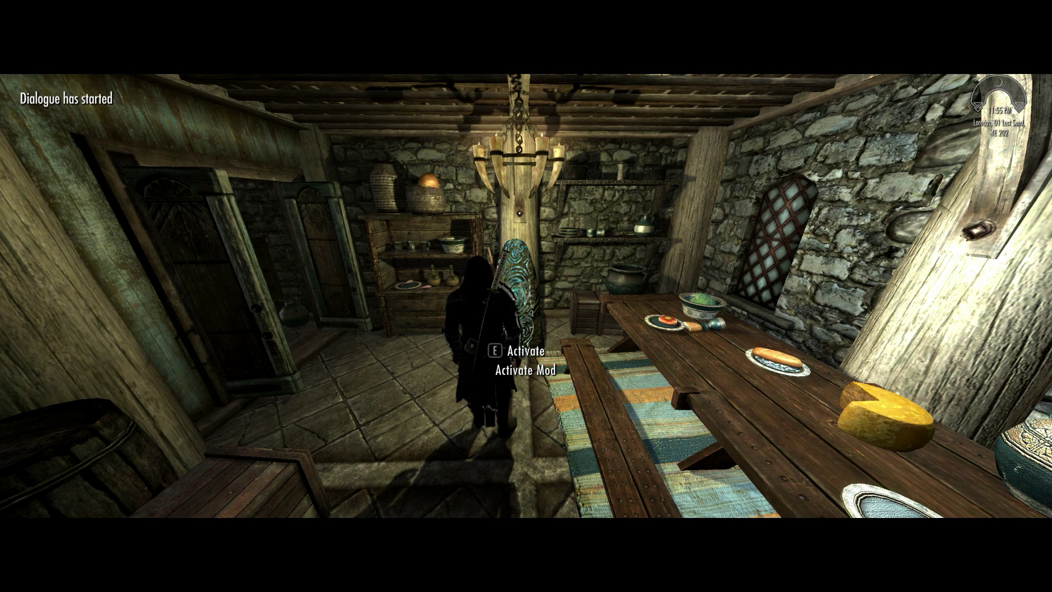
key(e)
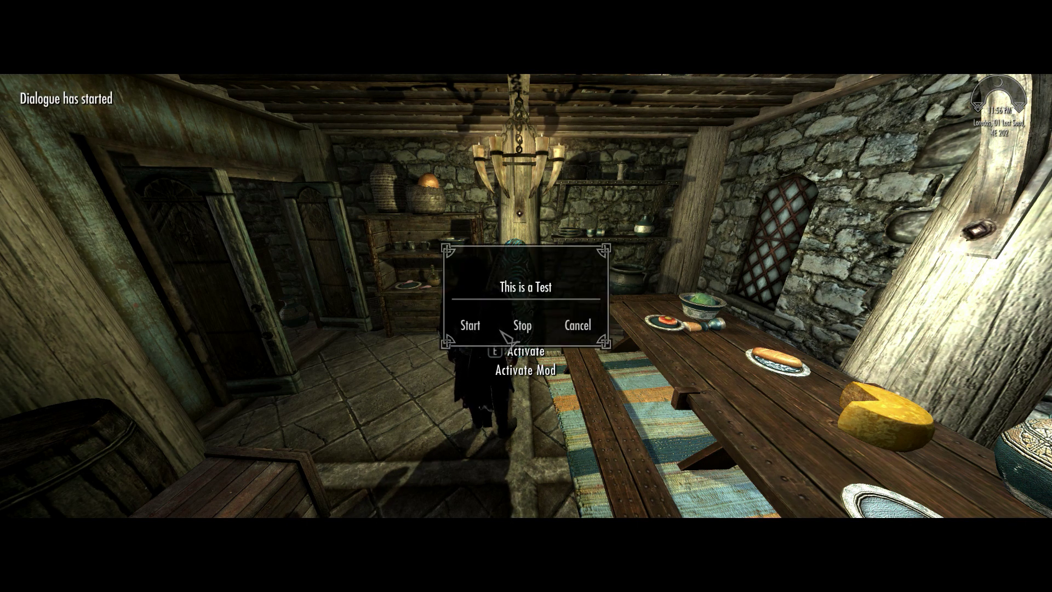
click(528, 326)
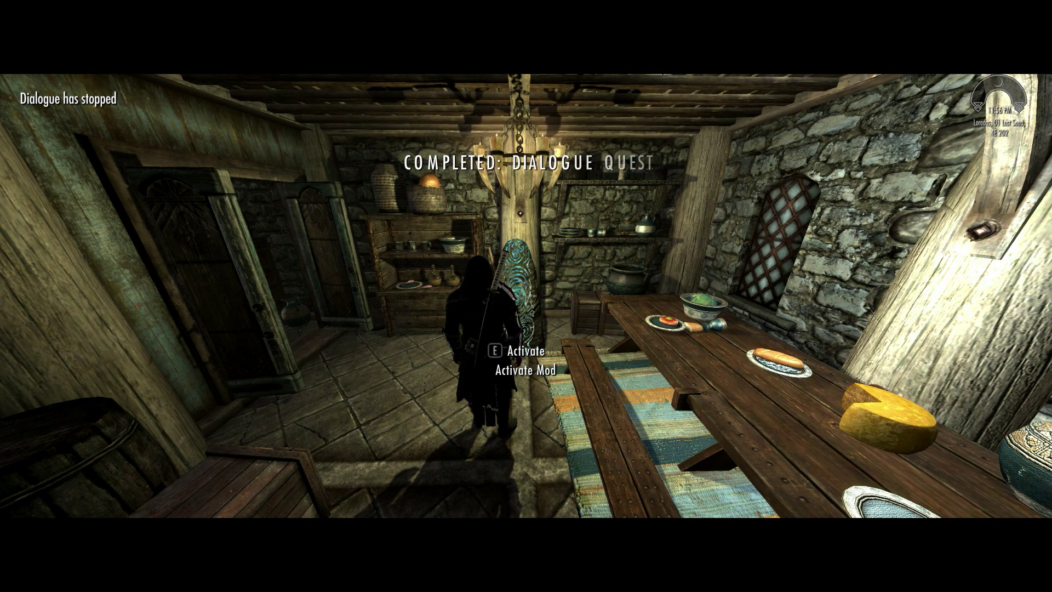